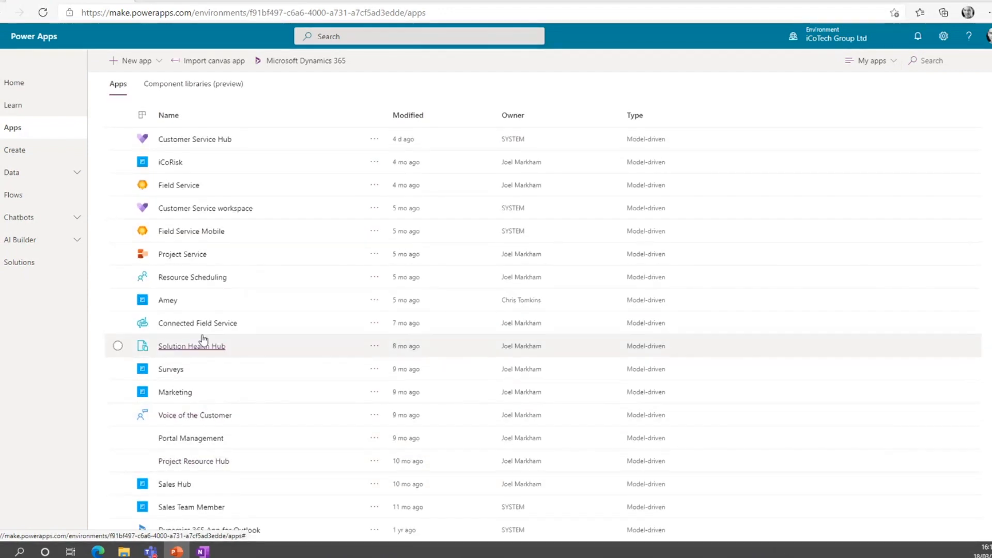
# In the iCoRisk app, view the Risk Objectives list and the "First risk added" record under Corporate Risks.
pyautogui.scroll(1, 200, 310)
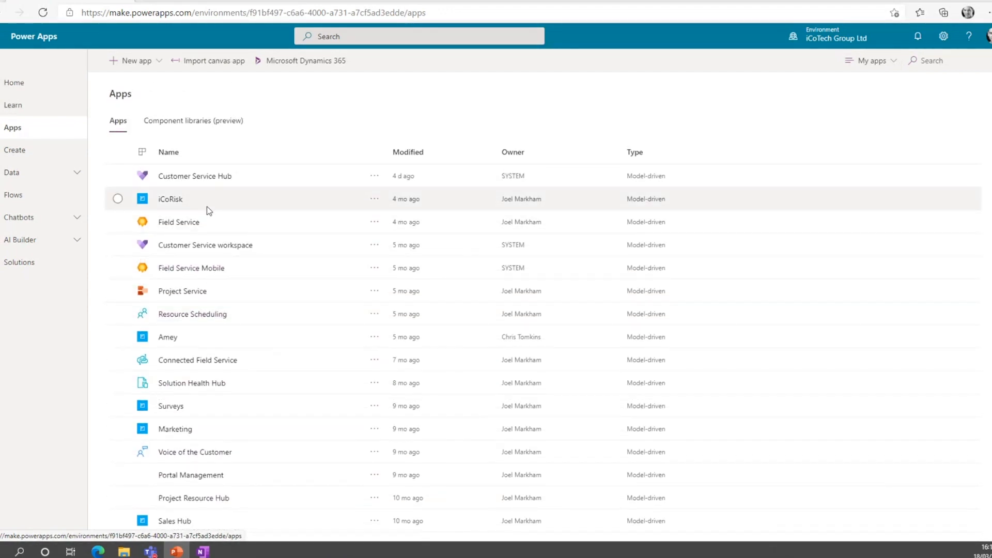
pyautogui.click(171, 199)
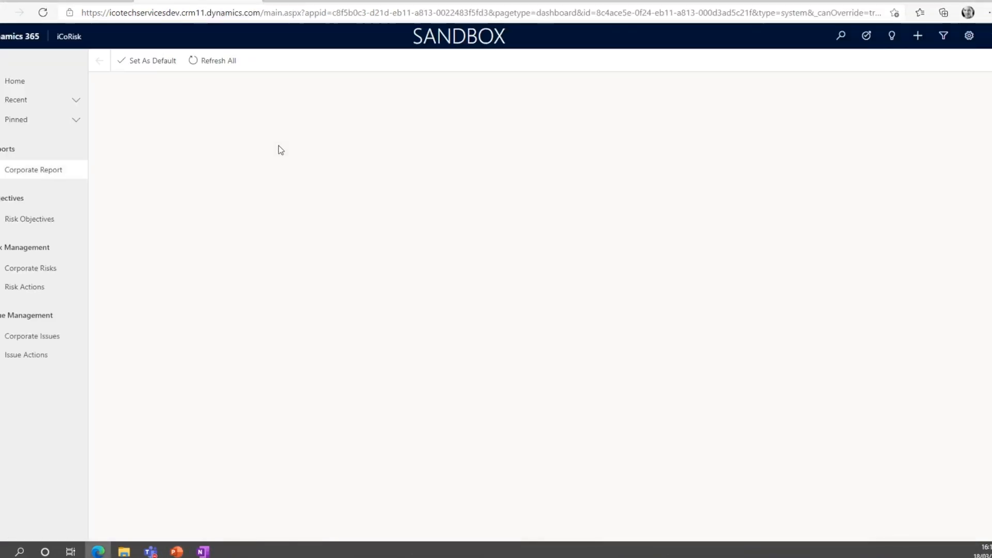
pyautogui.click(38, 228)
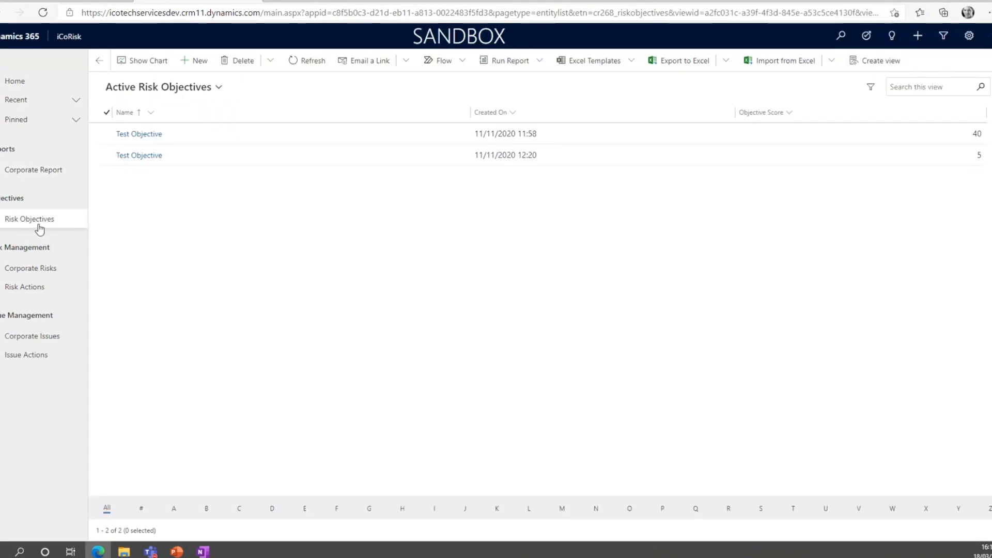
pyautogui.click(27, 269)
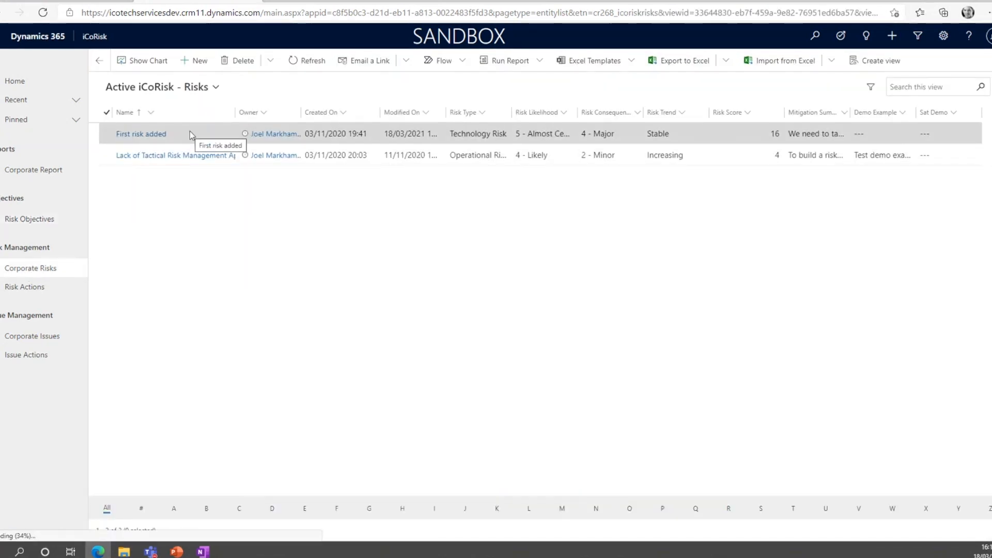
pyautogui.doubleClick(190, 133)
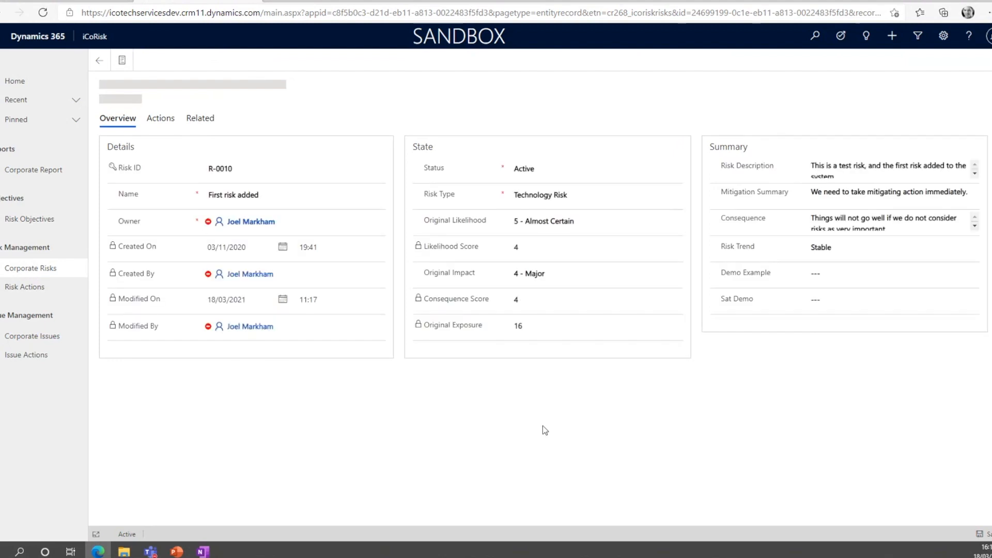
pyautogui.click(822, 304)
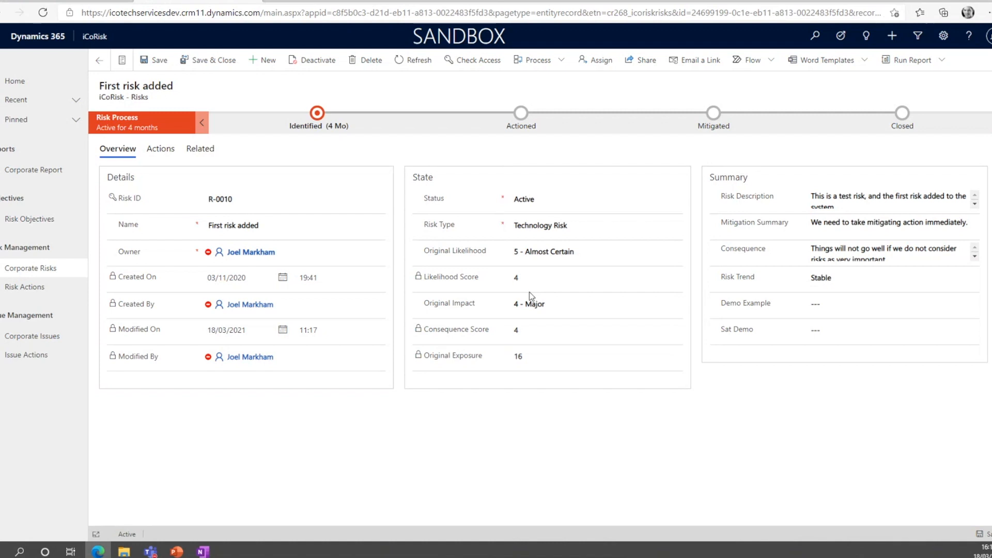
# Open the Test Issue record under Corporate Issues and view the choices available for its Issue Type.
pyautogui.click(26, 336)
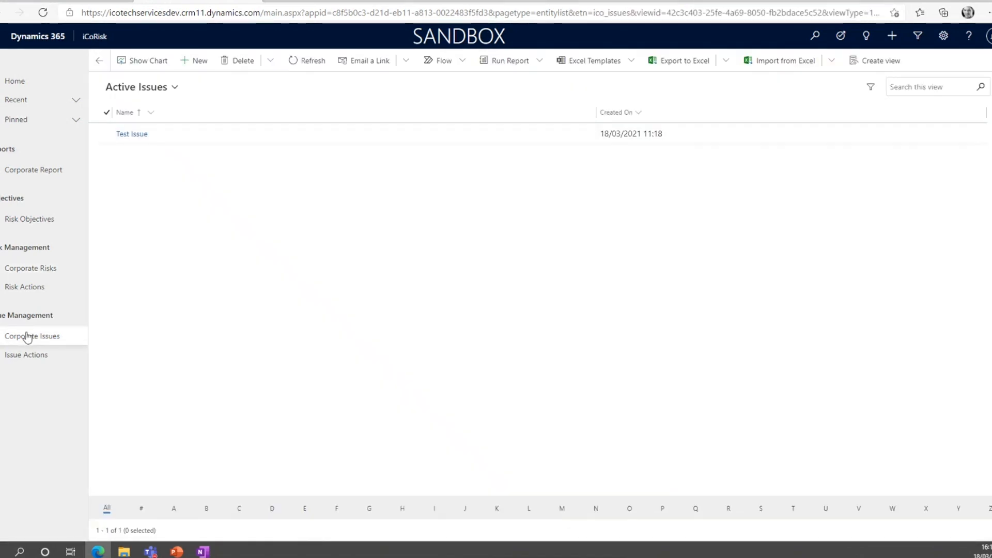
pyautogui.doubleClick(172, 133)
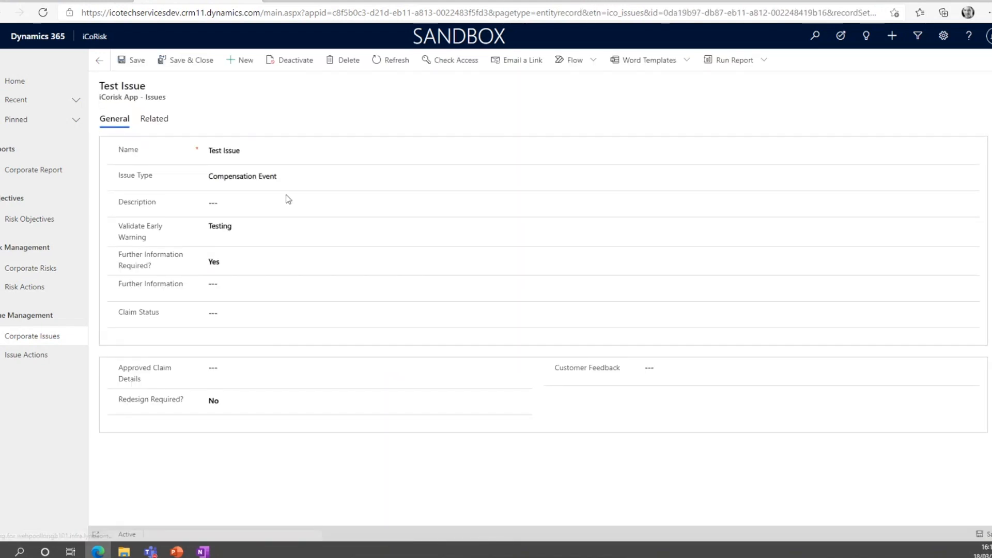
pyautogui.click(277, 180)
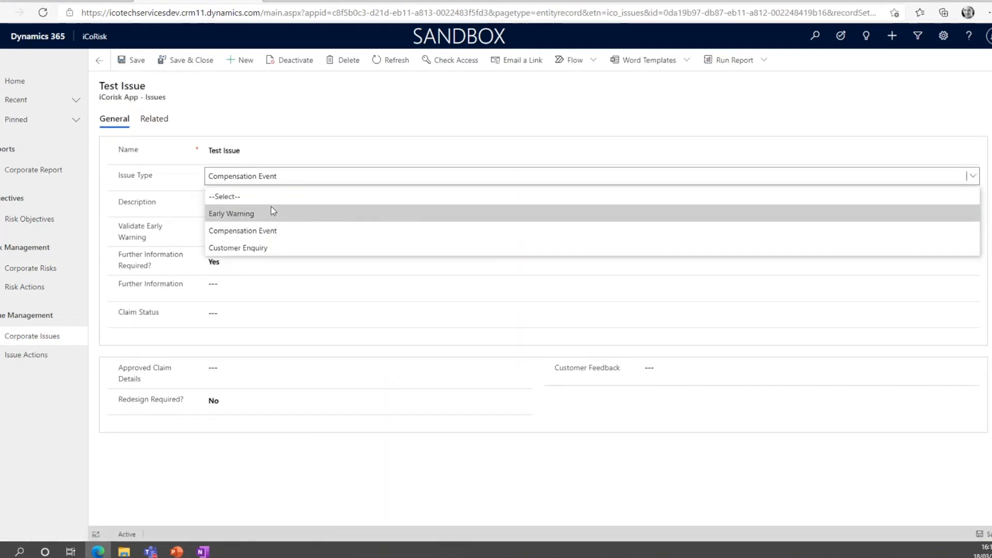
pyautogui.click(281, 114)
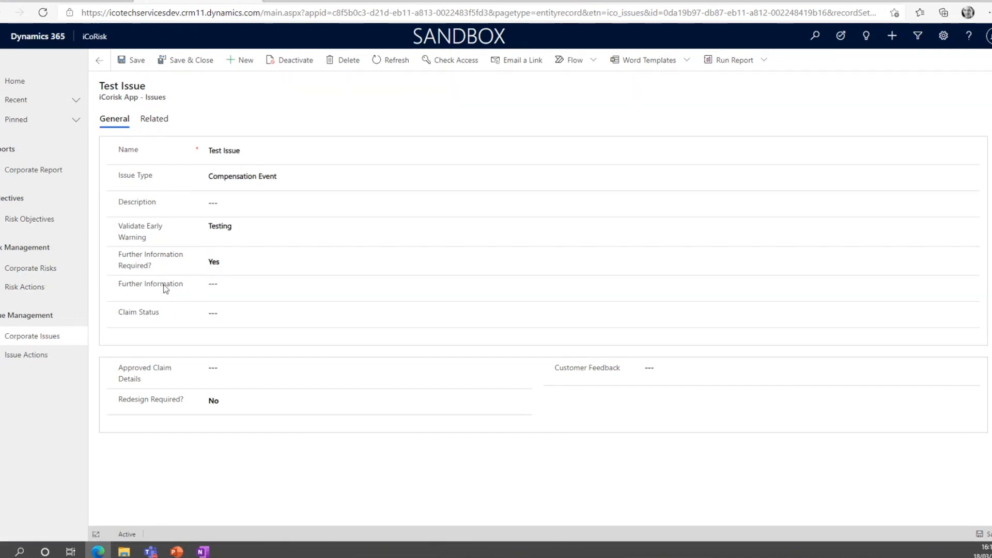
# Switch the Test Issue's Issue Type to Early Warning and back to Compensation Event.
pyautogui.click(283, 176)
pyautogui.click(278, 213)
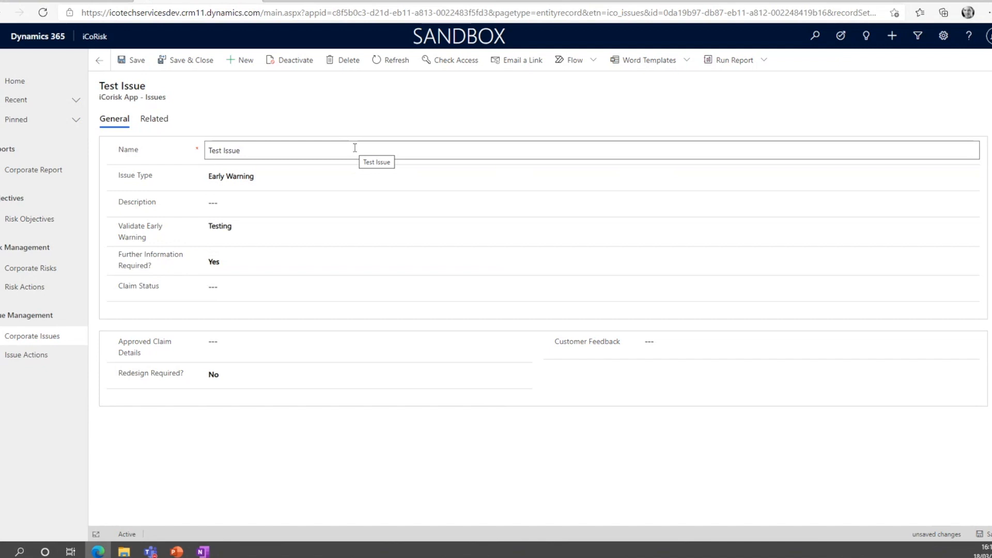
pyautogui.click(307, 180)
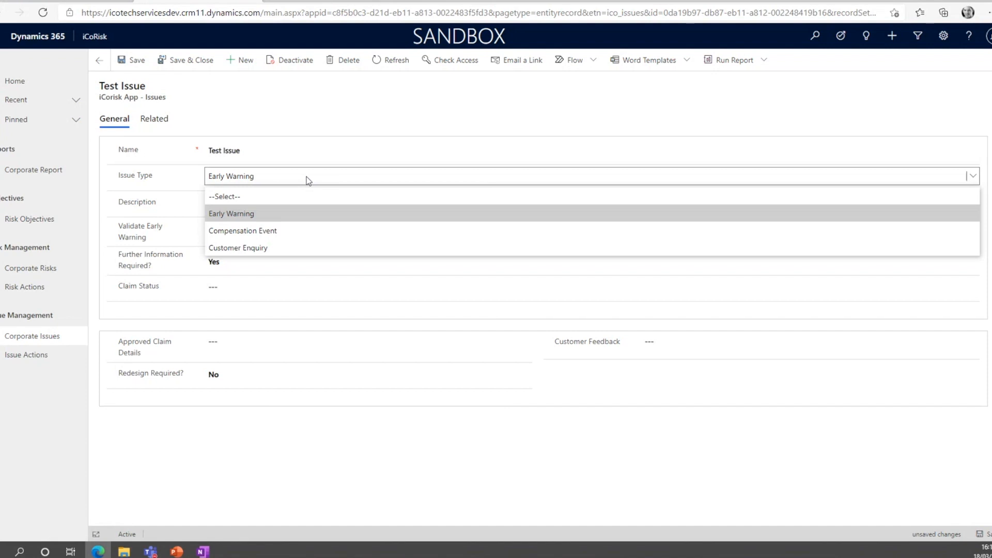
pyautogui.click(333, 125)
pyautogui.click(307, 185)
pyautogui.click(307, 230)
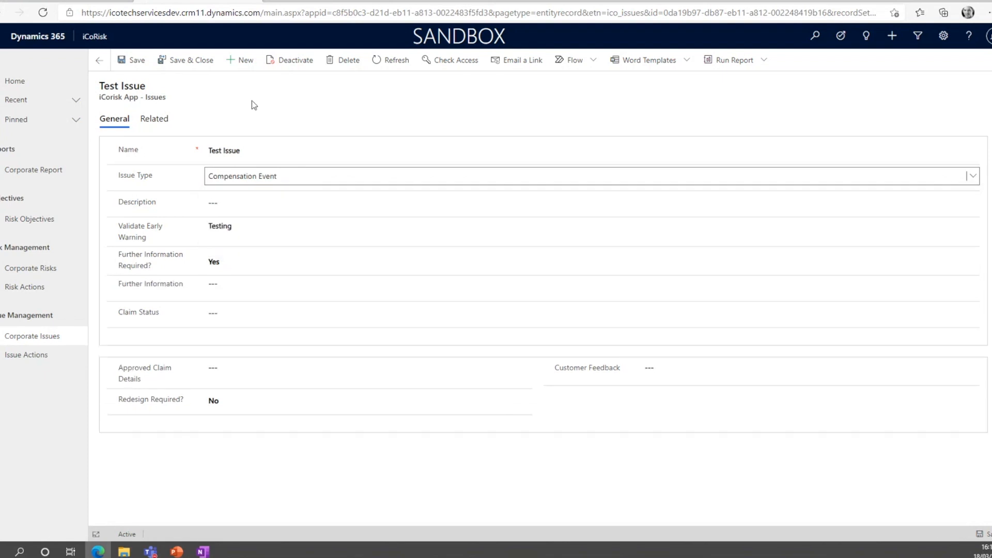
# Enter "Issue is live.... demo text." as the Test Issue's Further Information, and save and close the record.
pyautogui.click(147, 66)
pyautogui.click(212, 287)
pyautogui.click(213, 288)
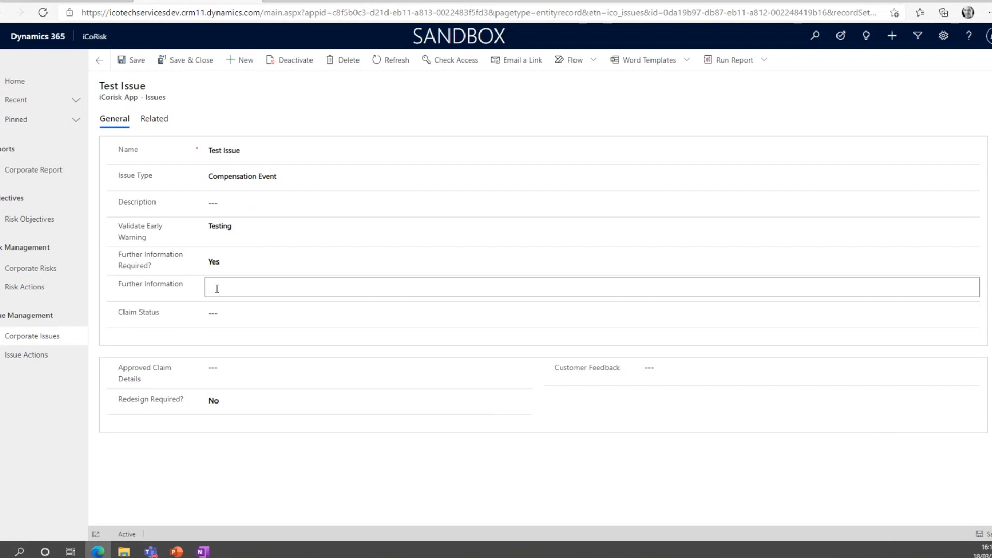
pyautogui.write('Issue is live.... demo text.')
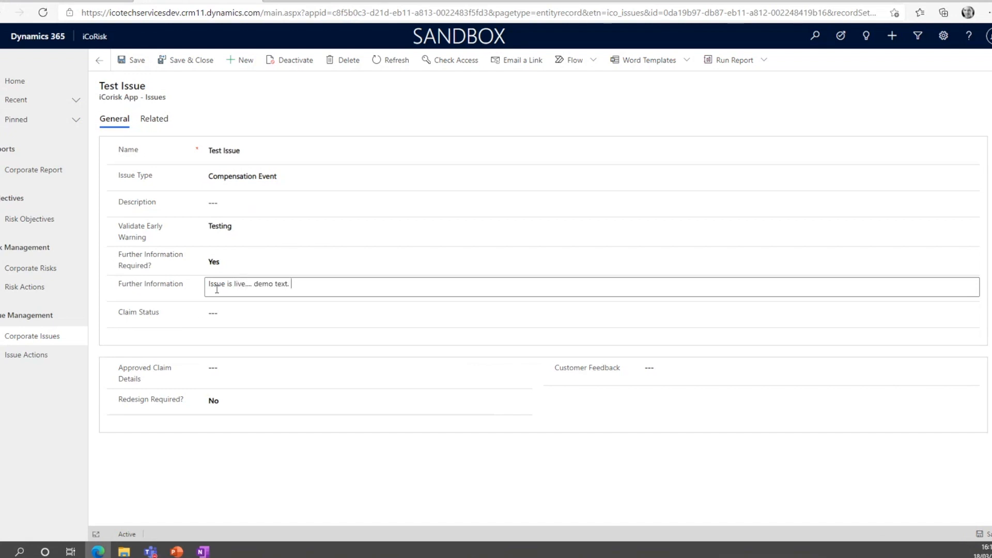
pyautogui.click(181, 61)
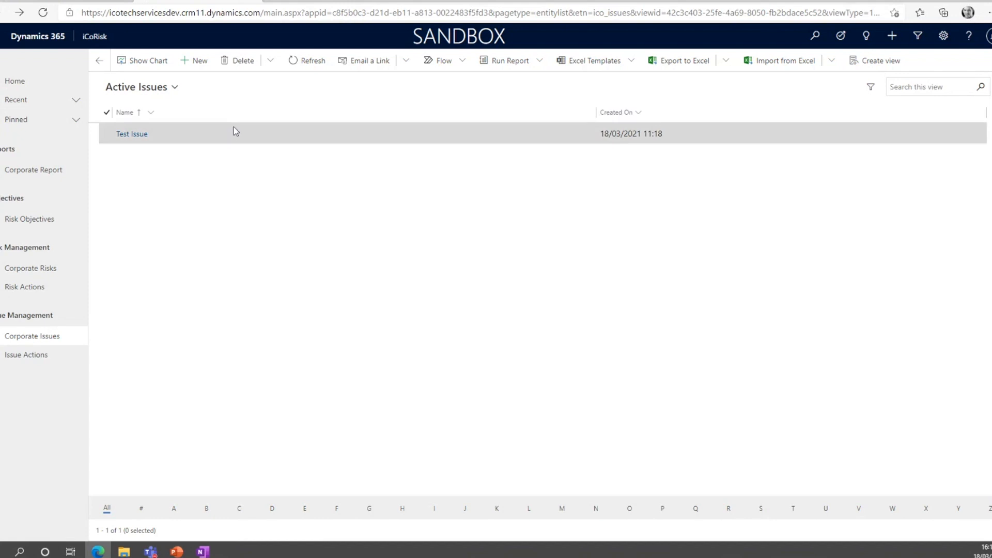
# Reopen the Test Issue record, set its Issue Type to Early Warning, and save and close it.
pyautogui.doubleClick(234, 133)
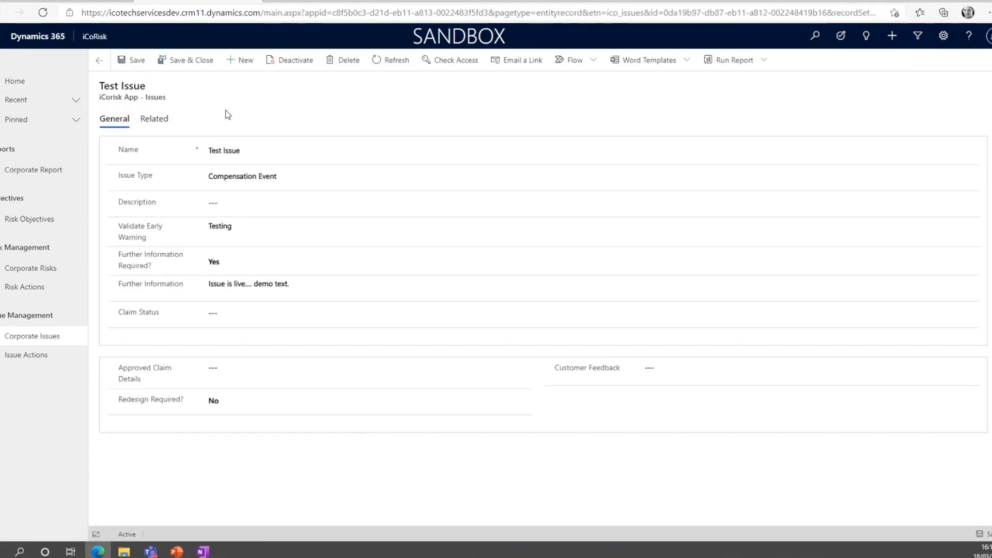
pyautogui.click(283, 181)
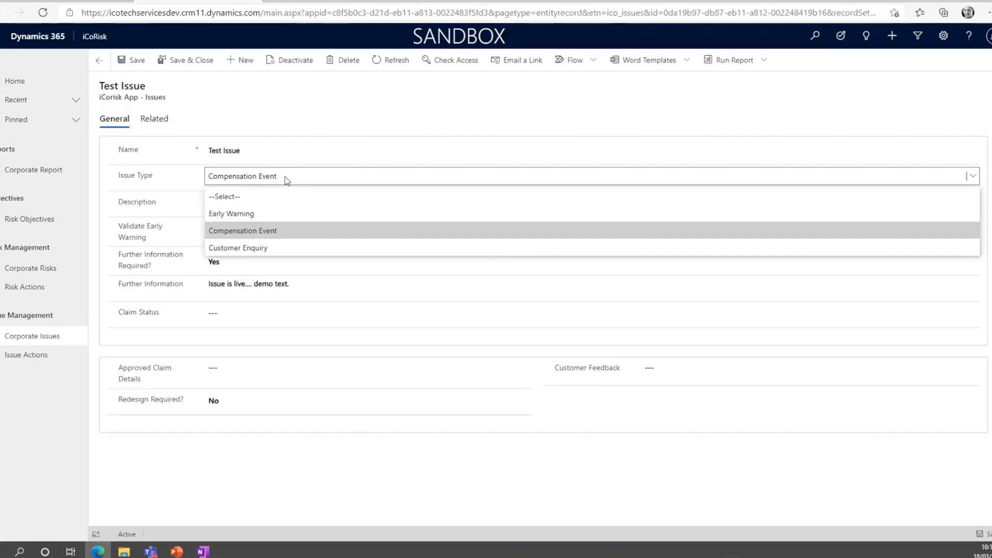
pyautogui.click(280, 214)
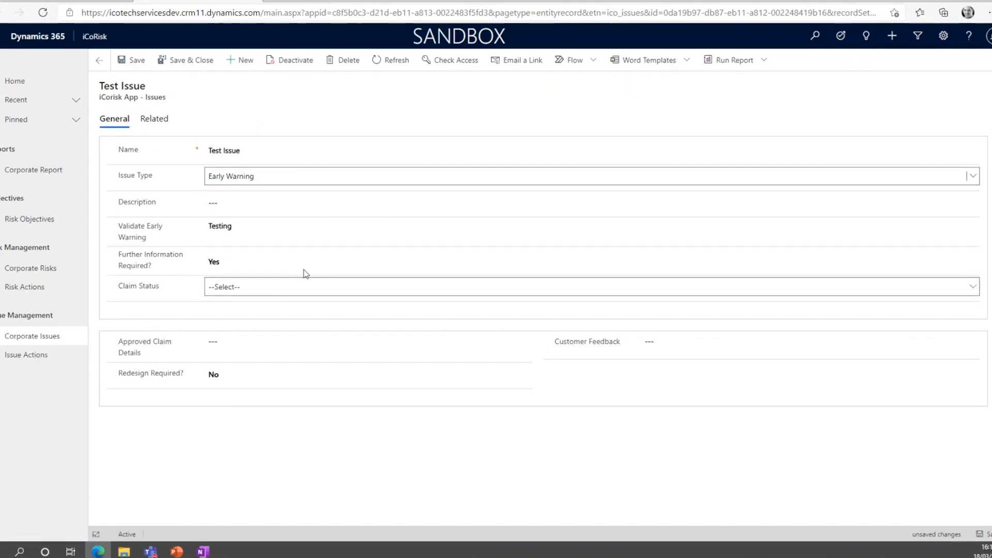
pyautogui.click(174, 62)
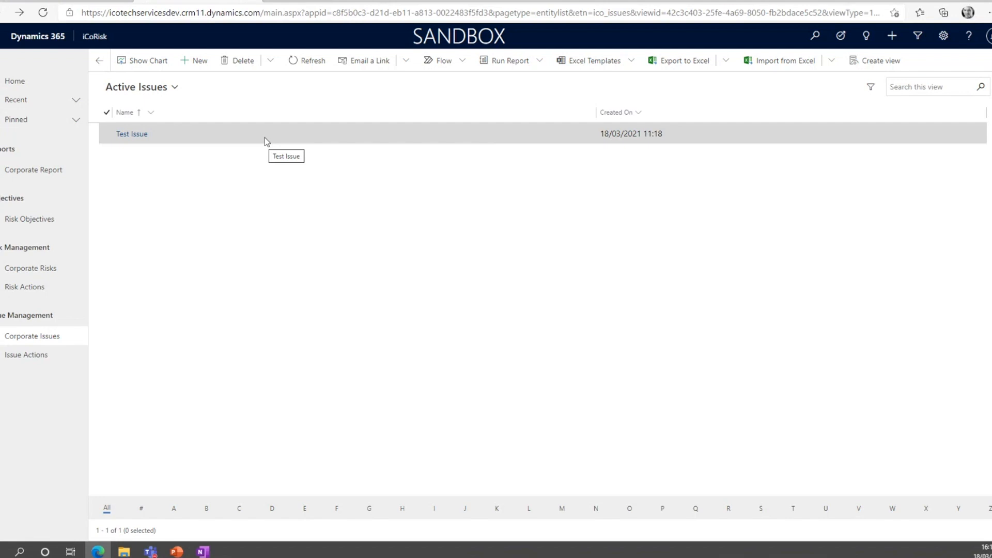
# Reopen the Test Issue record, set its Issue Type to Compensation Event, and save and close it.
pyautogui.doubleClick(264, 137)
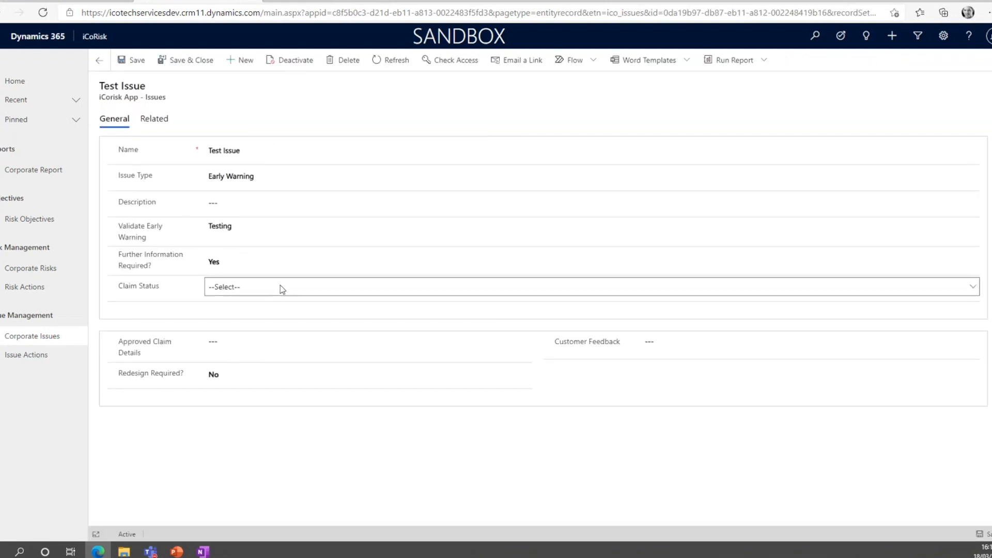
pyautogui.click(235, 181)
pyautogui.click(270, 230)
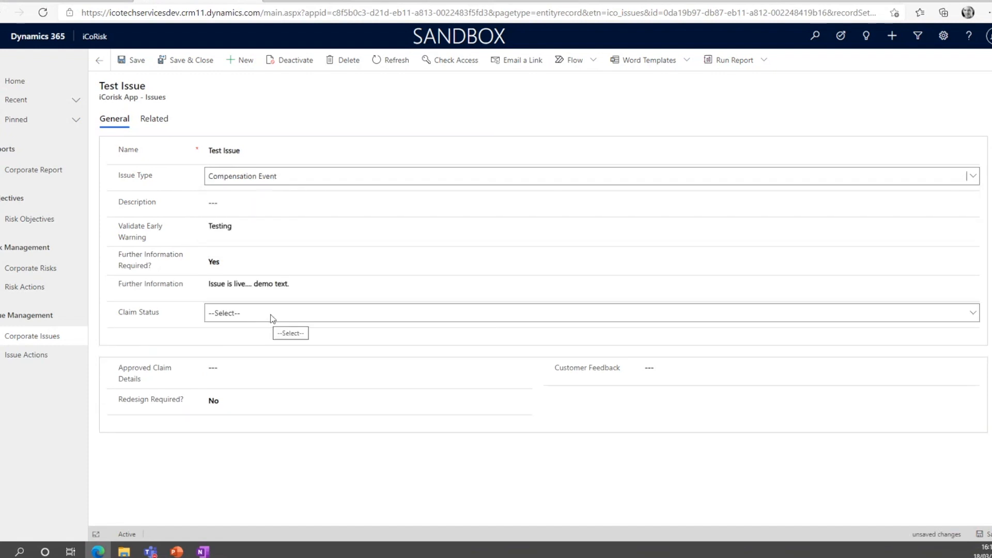
pyautogui.click(271, 314)
pyautogui.click(433, 460)
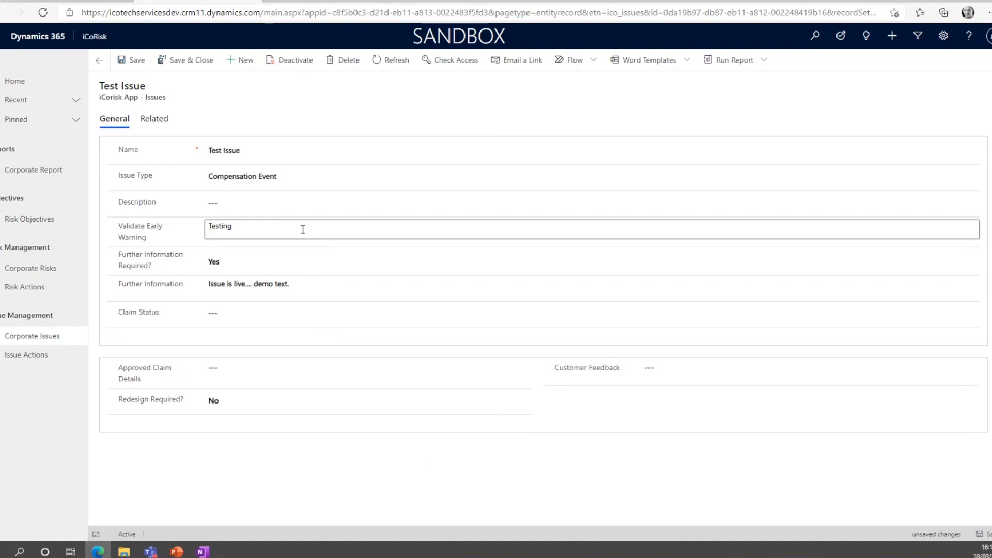
pyautogui.click(310, 180)
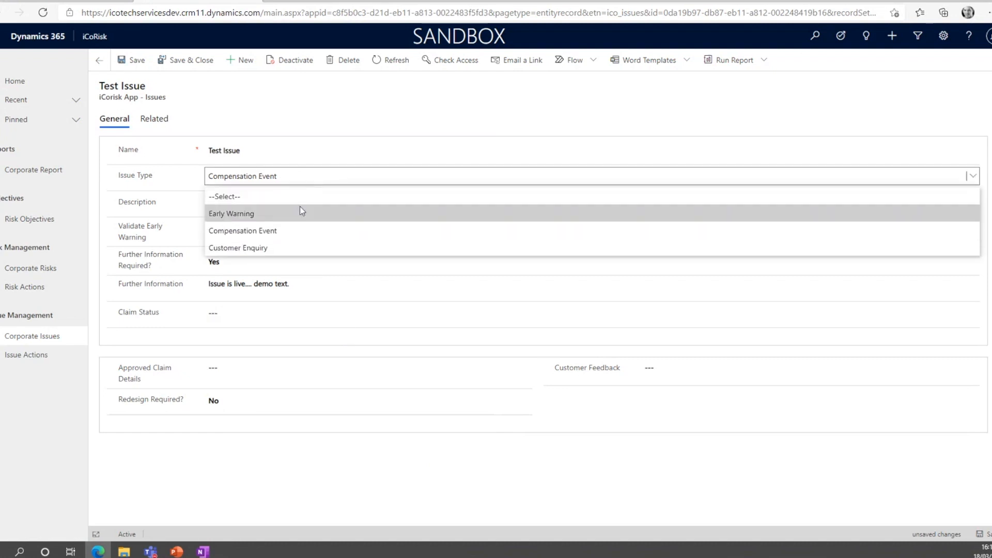
pyautogui.click(296, 225)
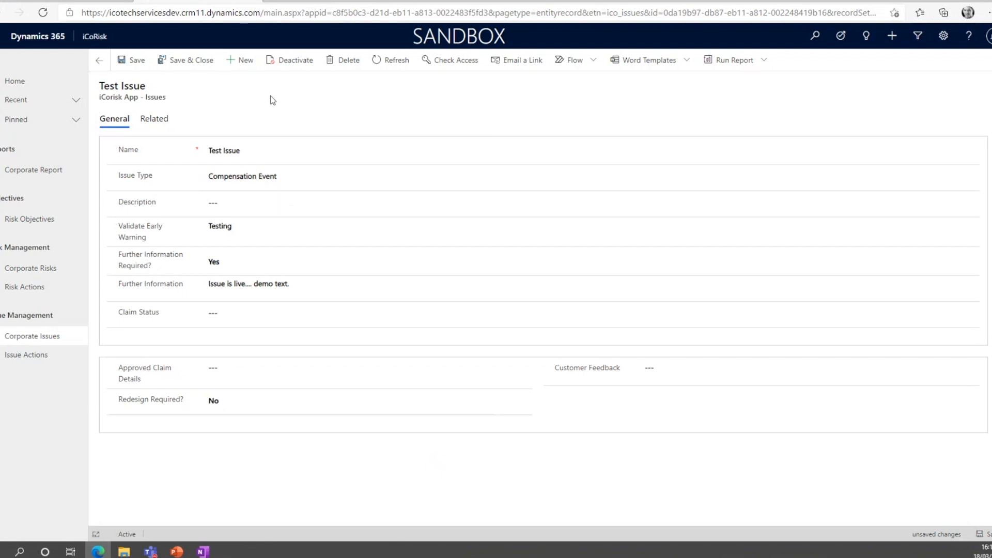
pyautogui.click(199, 62)
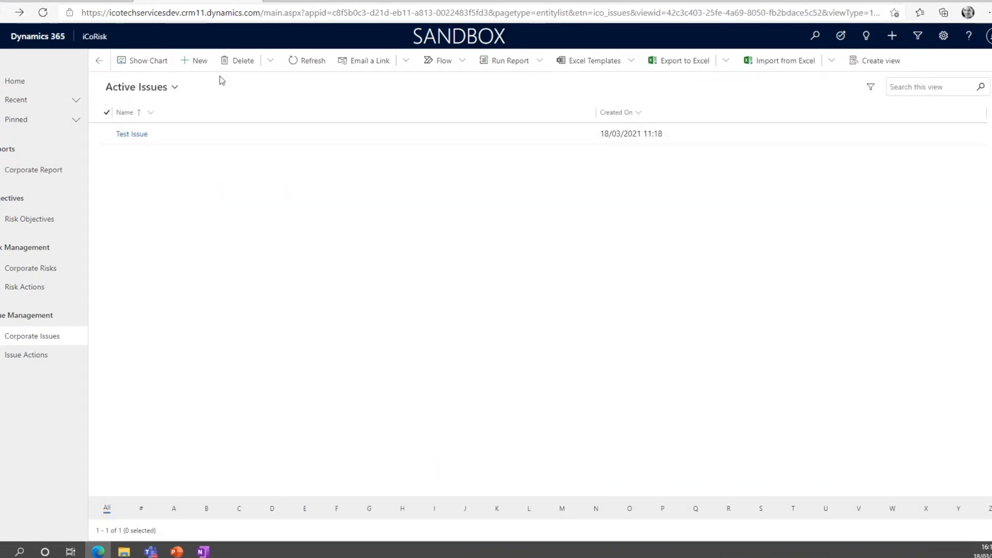
# Switch to the Power Apps maker portal and open the business rule of the iCoRisk solution's "iCorisk App - Issues" table.
pyautogui.click(62, 1)
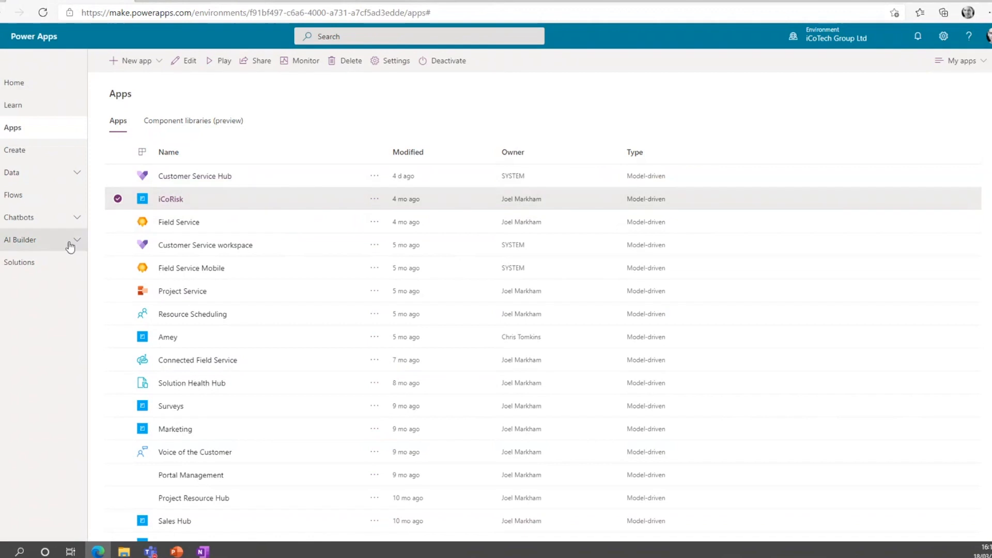
pyautogui.click(45, 262)
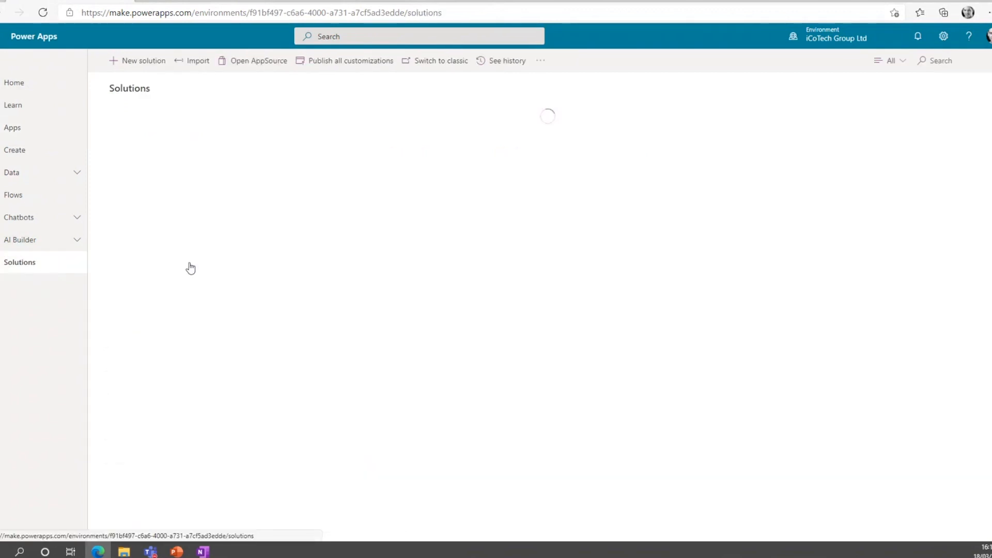
pyautogui.click(155, 216)
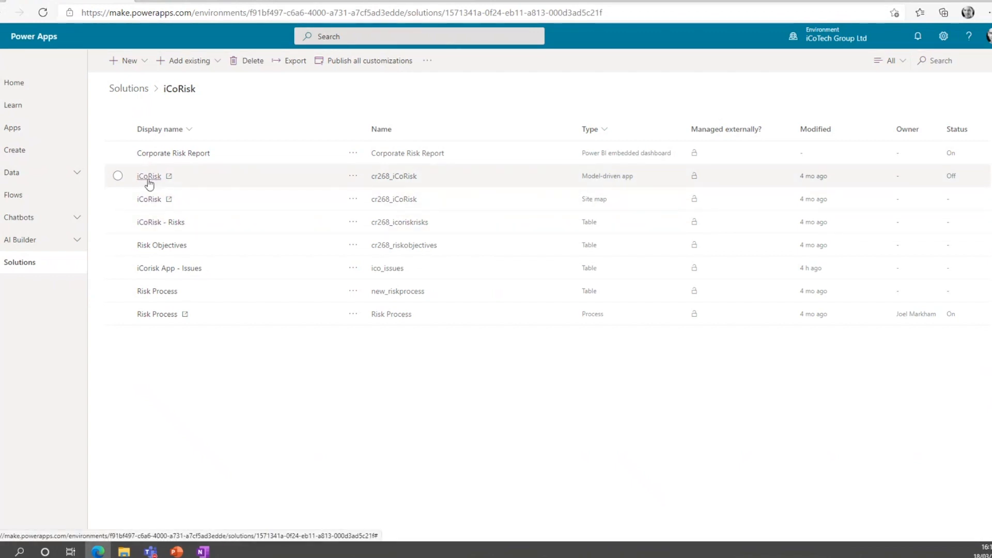
pyautogui.click(148, 269)
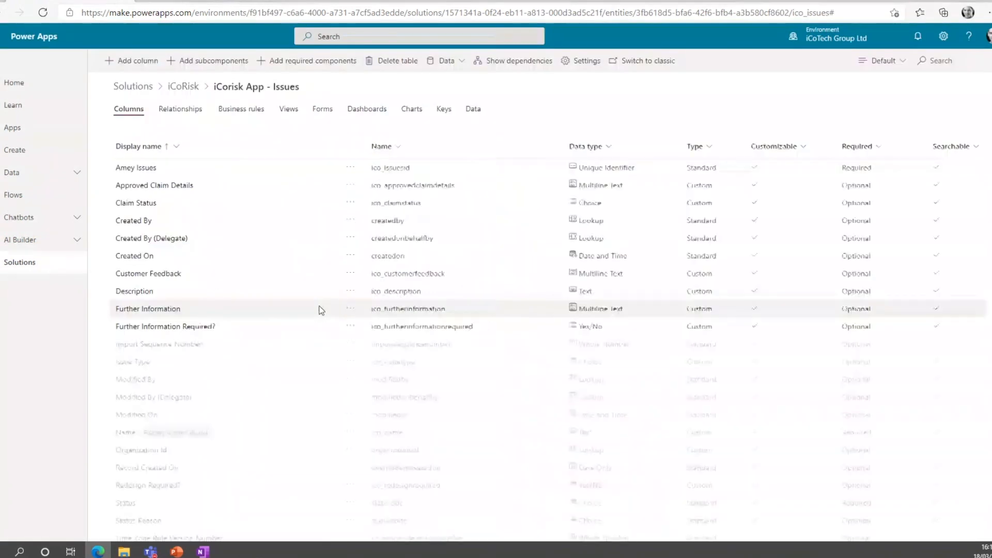
pyautogui.click(236, 117)
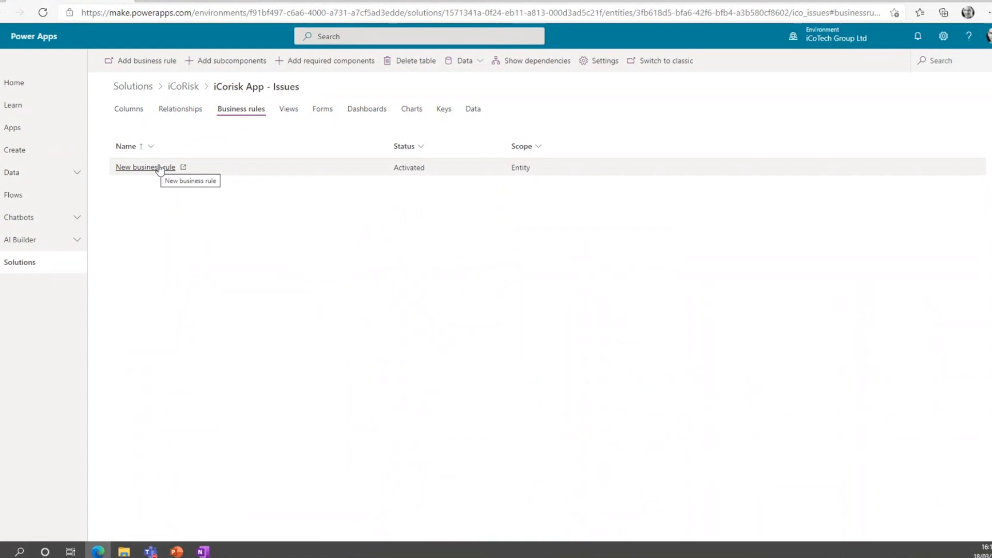
pyautogui.click(158, 168)
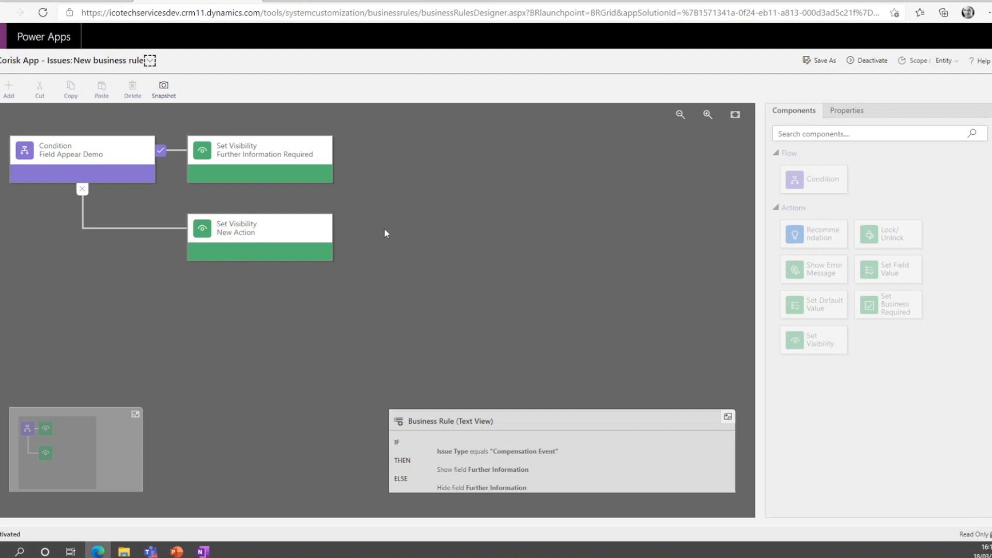
# Examine the properties of the rule's Field Appear Demo condition and its two Set Visibility actions.
pyautogui.click(110, 156)
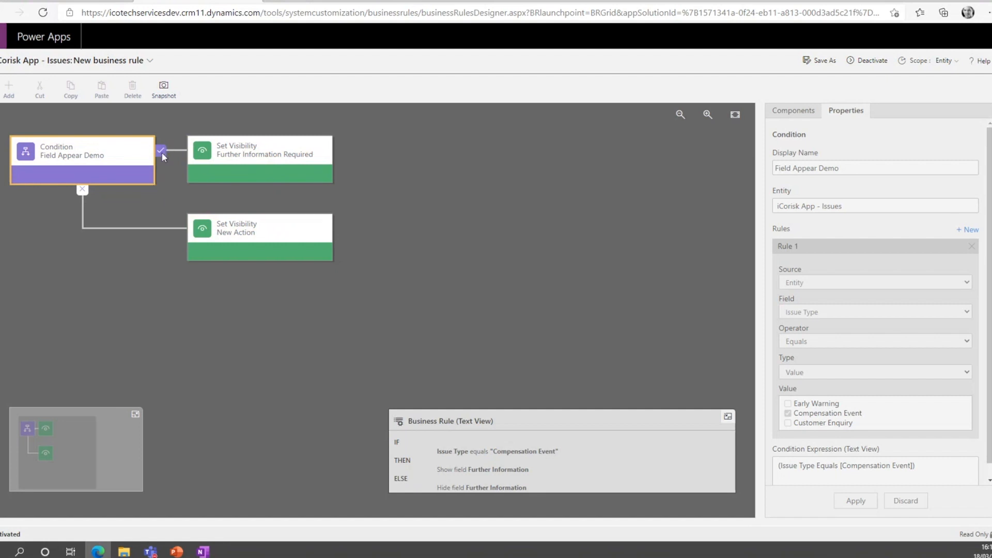
pyautogui.click(246, 158)
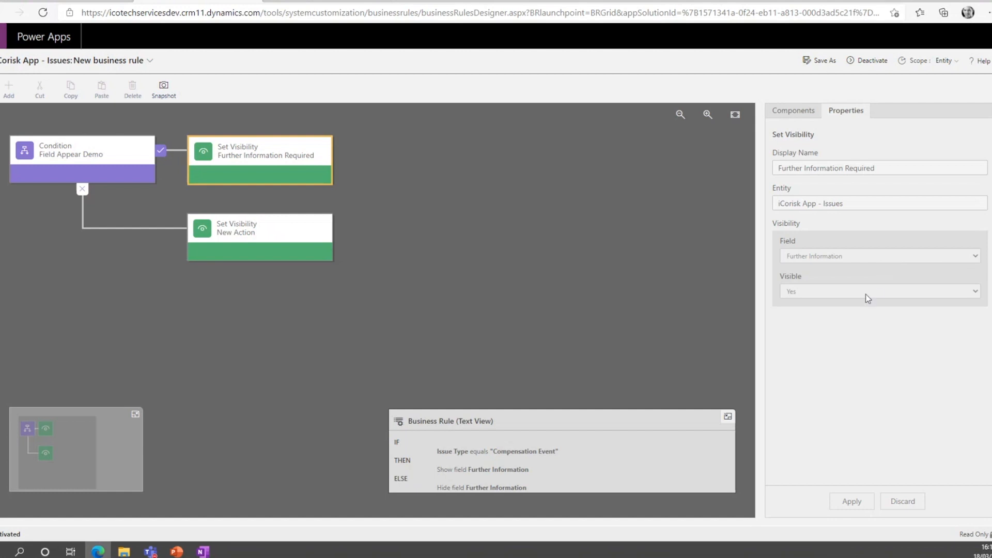
pyautogui.click(262, 243)
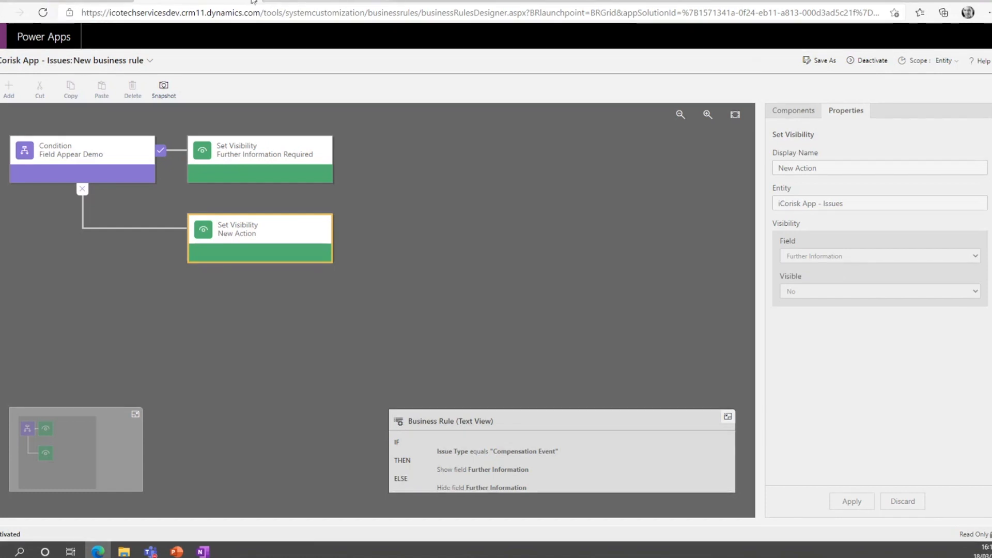
# Return to the maker portal, finish the business rule editing session, and open the iCoRisk solution's "iCoRisk - Risks" table.
pyautogui.click(170, 1)
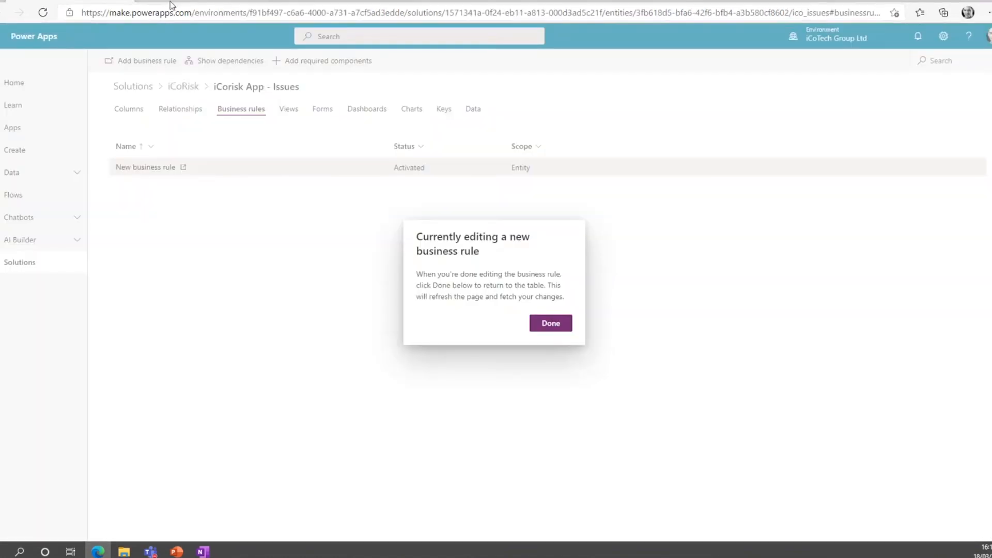
pyautogui.click(558, 323)
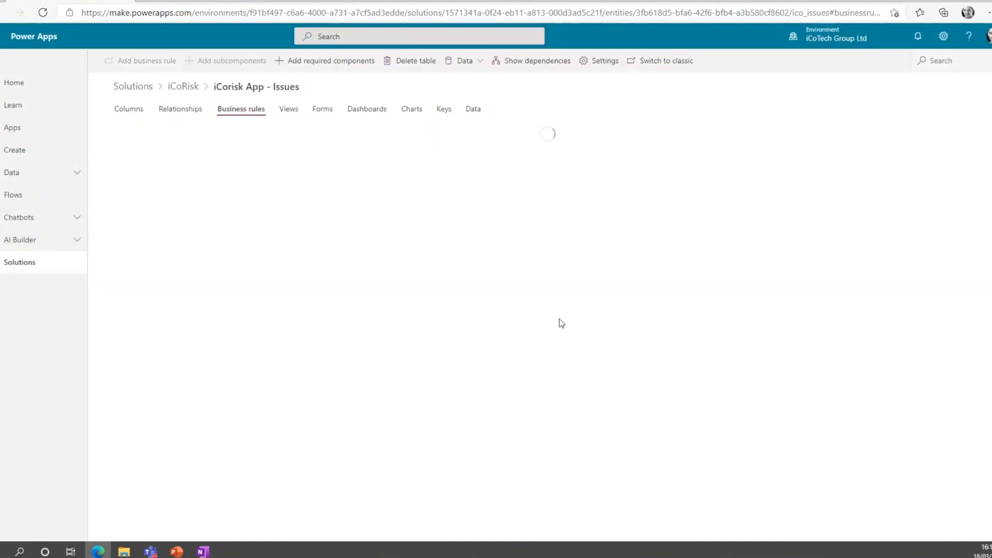
pyautogui.click(182, 89)
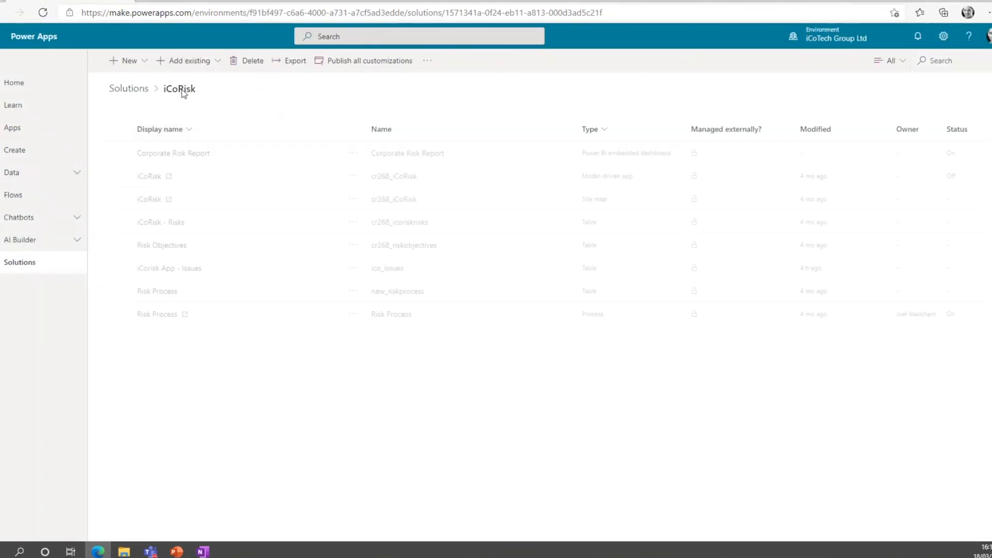
pyautogui.click(171, 222)
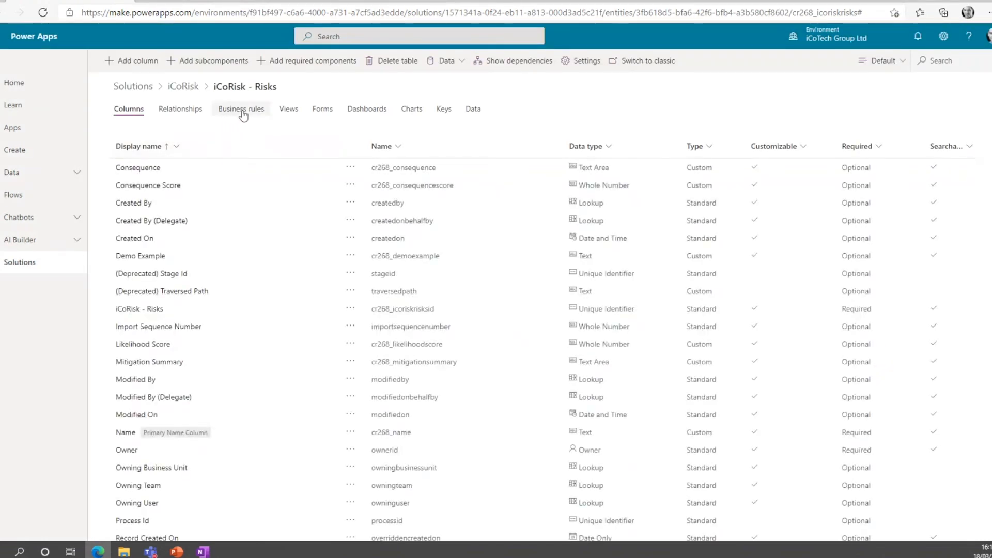
pyautogui.scroll(-5, 190, 417)
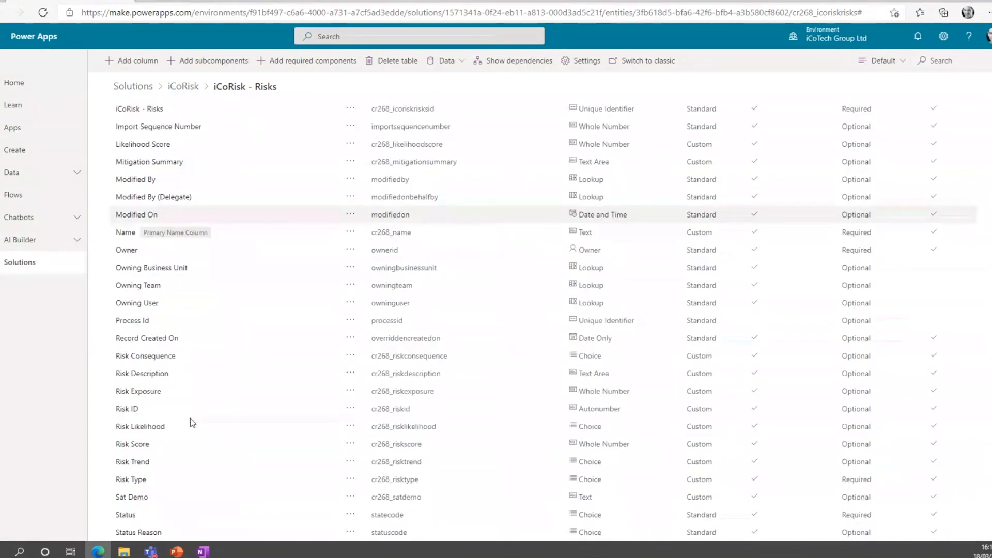
pyautogui.scroll(5, 190, 417)
# Switch to the iCoRisk app and open the "First risk added" record from Corporate Risks.
pyautogui.click(196, 1)
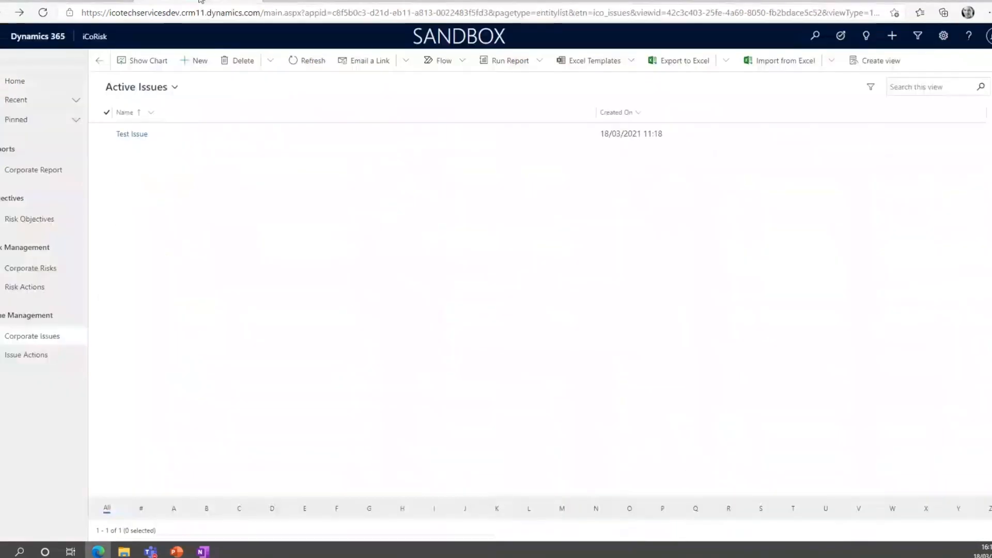
pyautogui.click(31, 287)
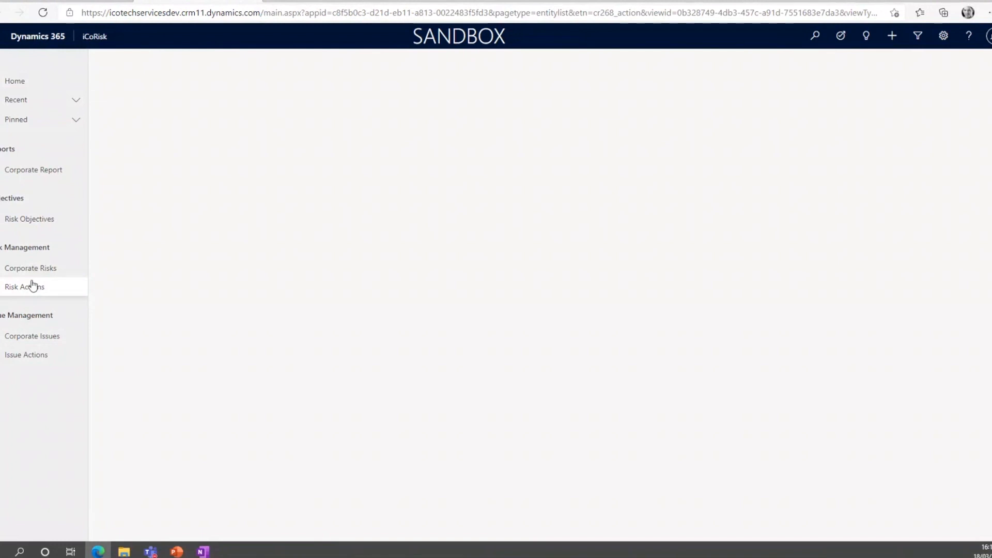
pyautogui.click(33, 272)
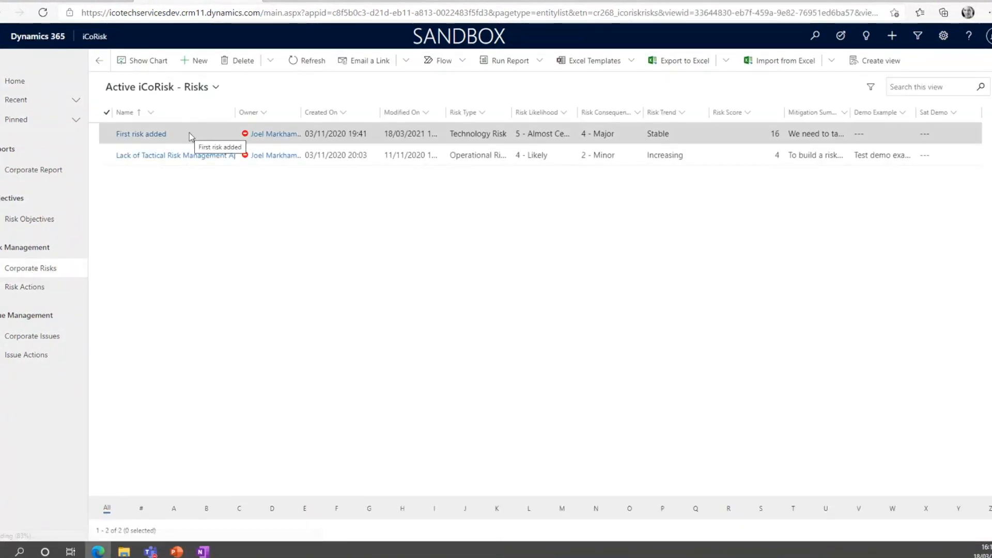
pyautogui.click(189, 133)
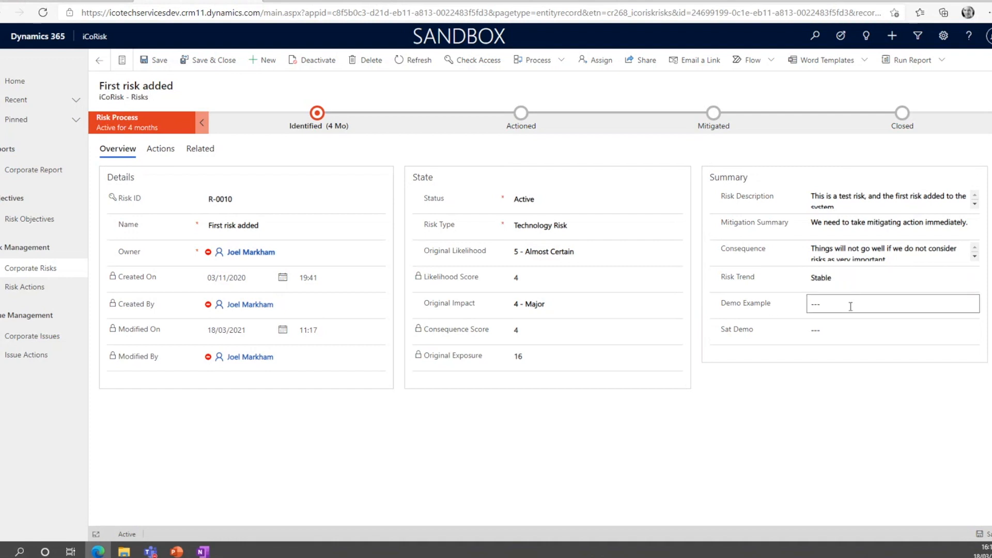
# Set the record's Risk Type to Financial Risk and save, and restore it to Technology Risk with another save.
pyautogui.click(586, 226)
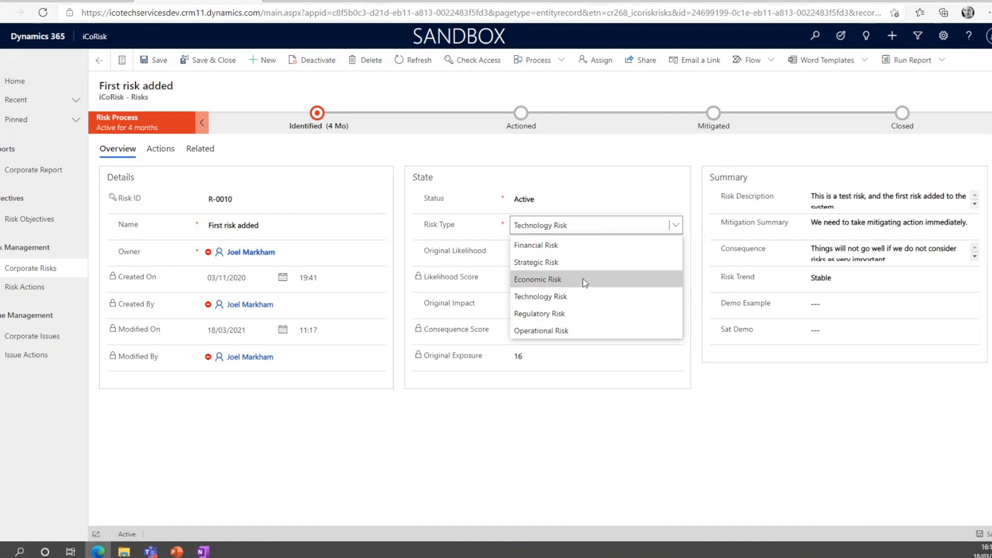
pyautogui.click(583, 245)
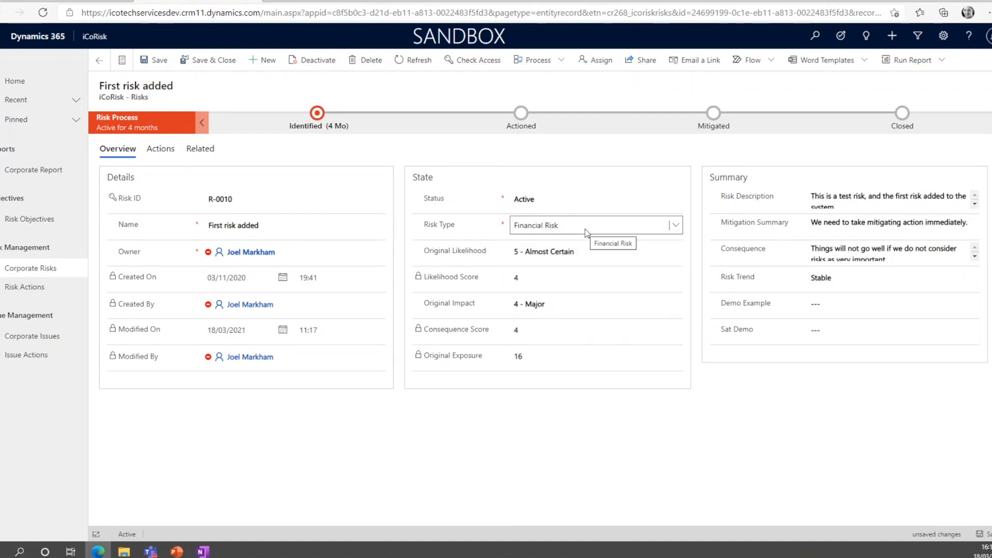
pyautogui.click(146, 62)
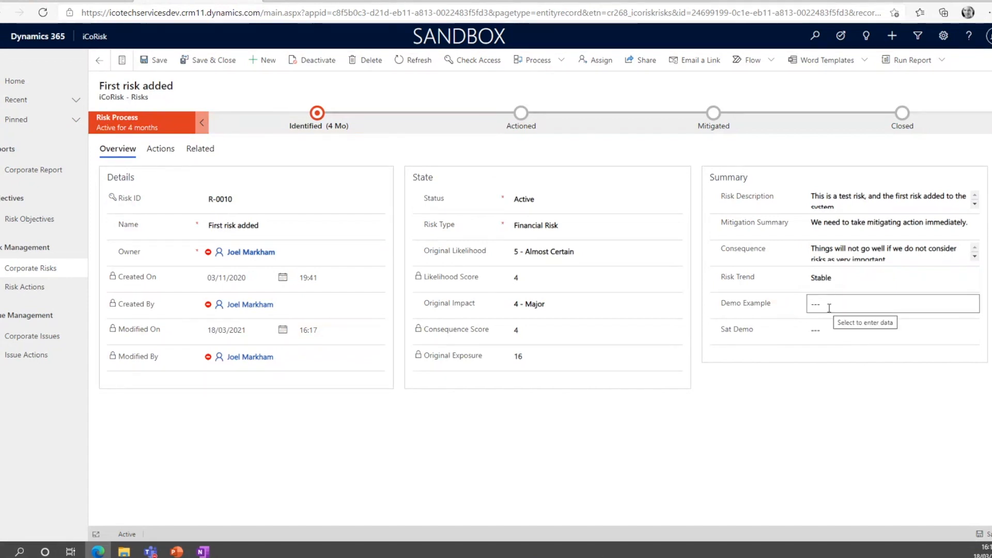
pyautogui.click(560, 222)
pyautogui.click(631, 295)
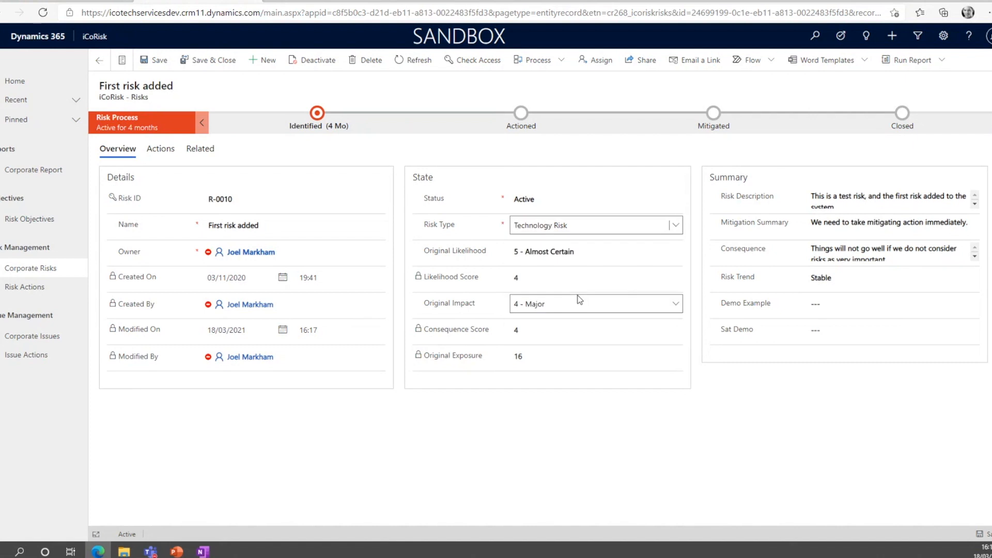
pyautogui.click(156, 65)
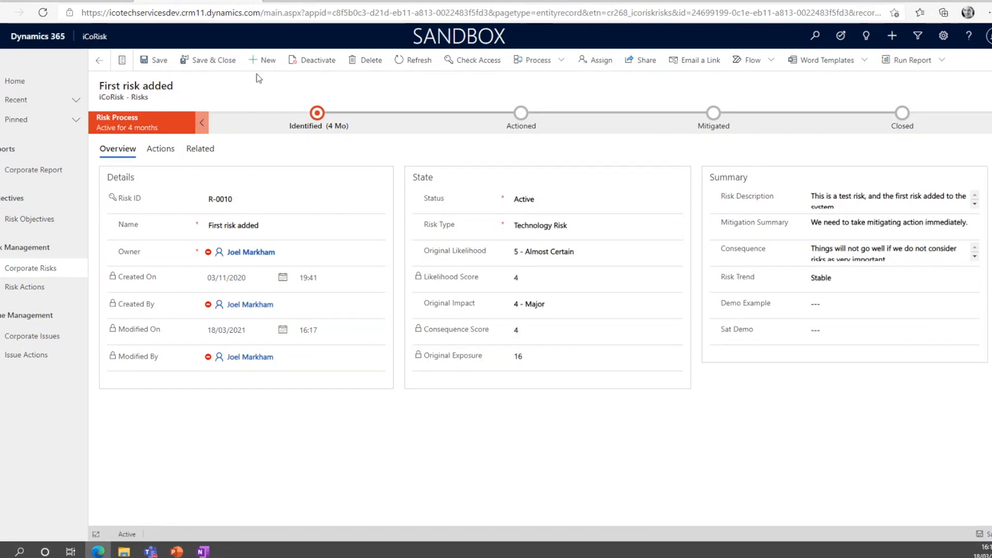
# Switch to the maker portal and add a new business rule to the "iCoRisk - Risks" table.
pyautogui.click(94, 3)
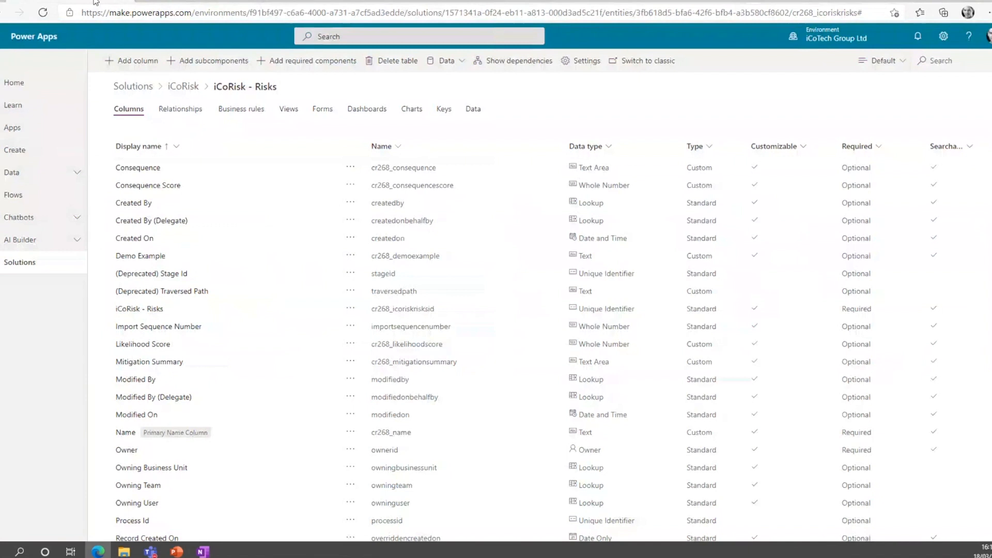
pyautogui.click(236, 110)
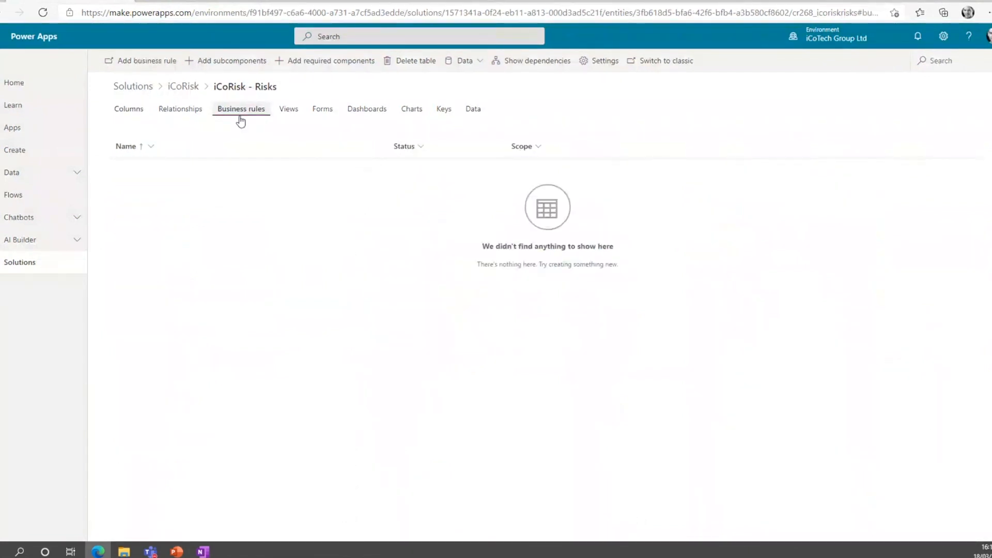
pyautogui.click(150, 62)
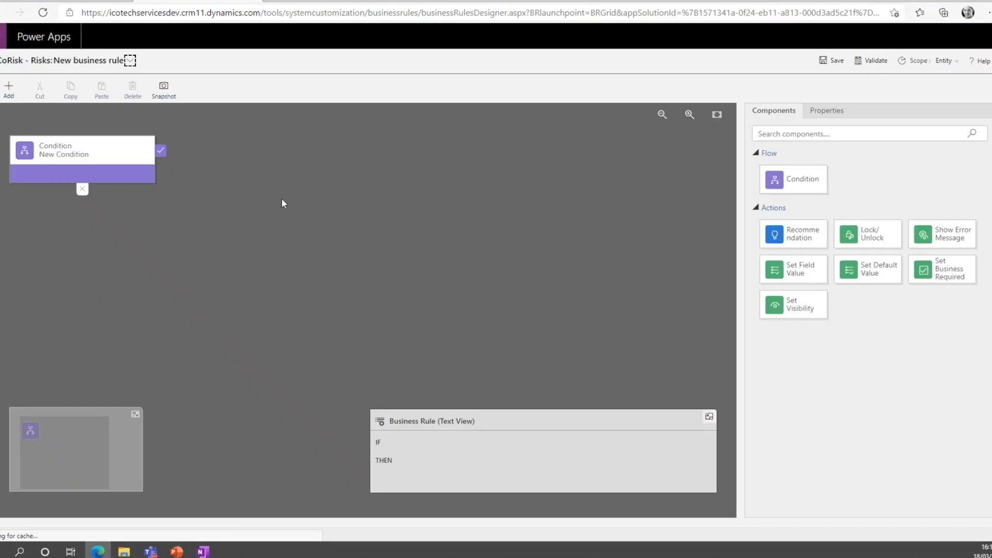
# Configure the rule's condition so that Risk Type equals Technology Risk, and apply it.
pyautogui.click(122, 158)
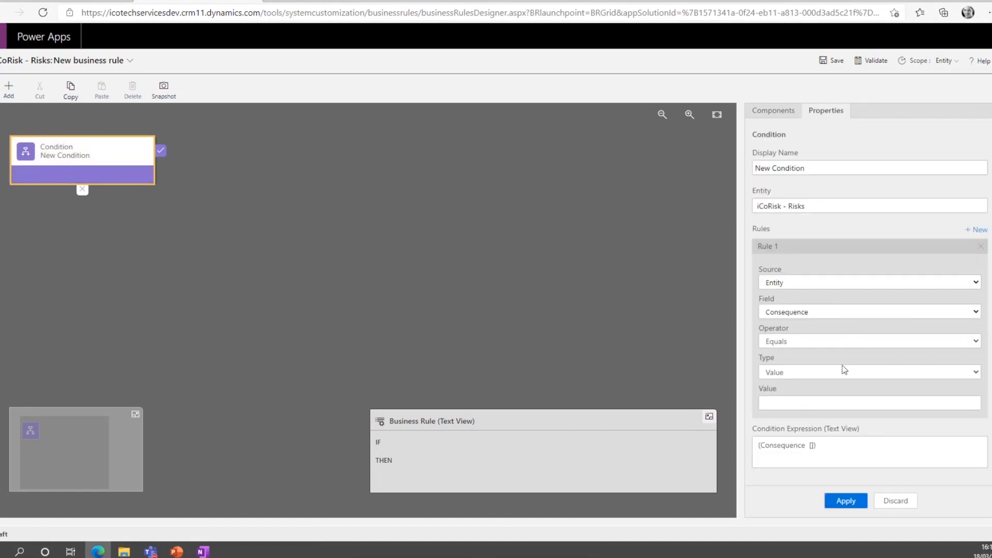
pyautogui.click(841, 312)
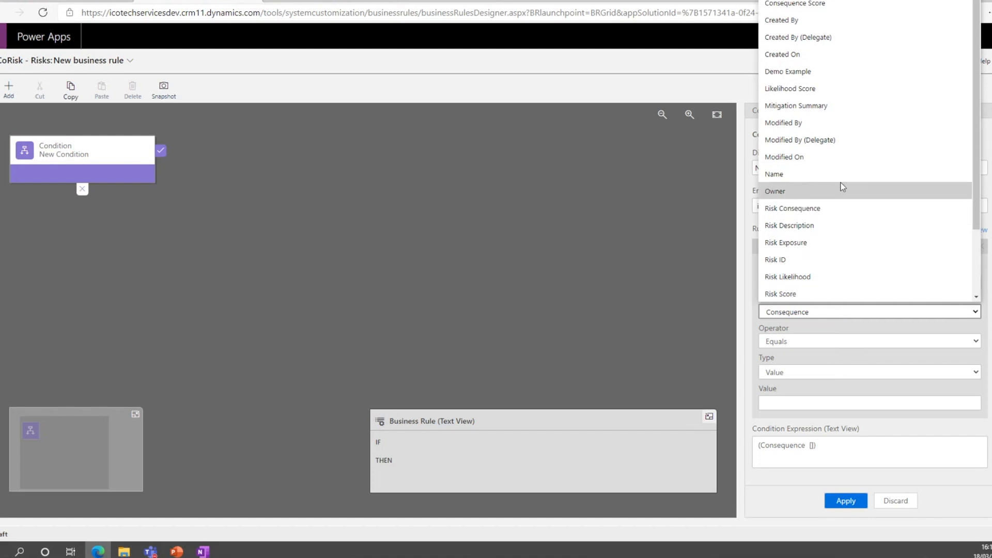
pyautogui.click(317, 4)
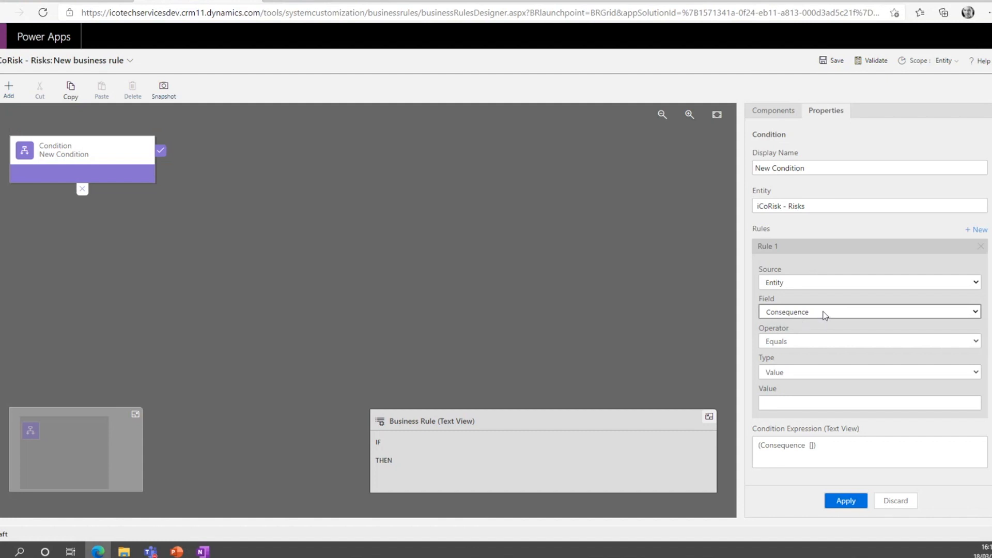
pyautogui.click(825, 312)
pyautogui.scroll(-5, 825, 243)
pyautogui.click(821, 243)
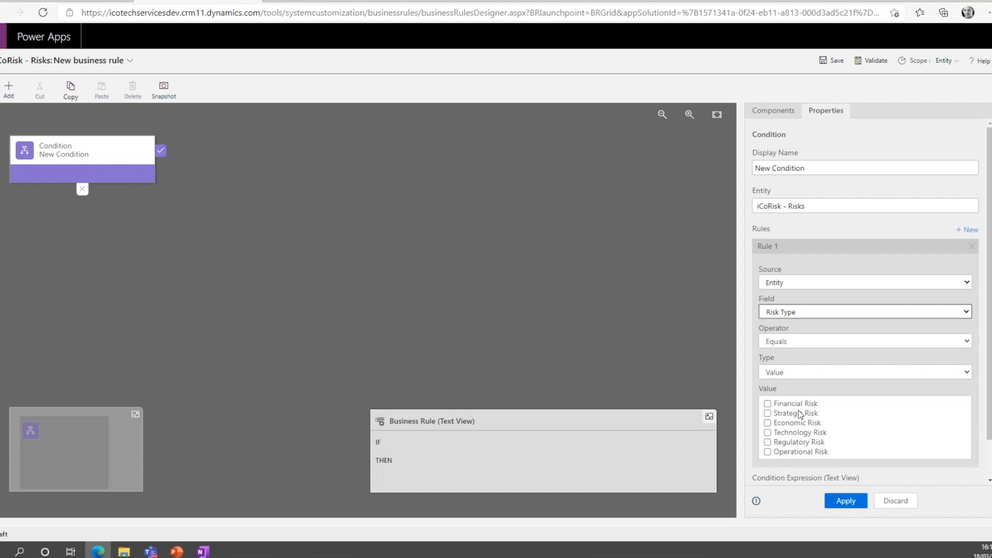
pyautogui.click(767, 433)
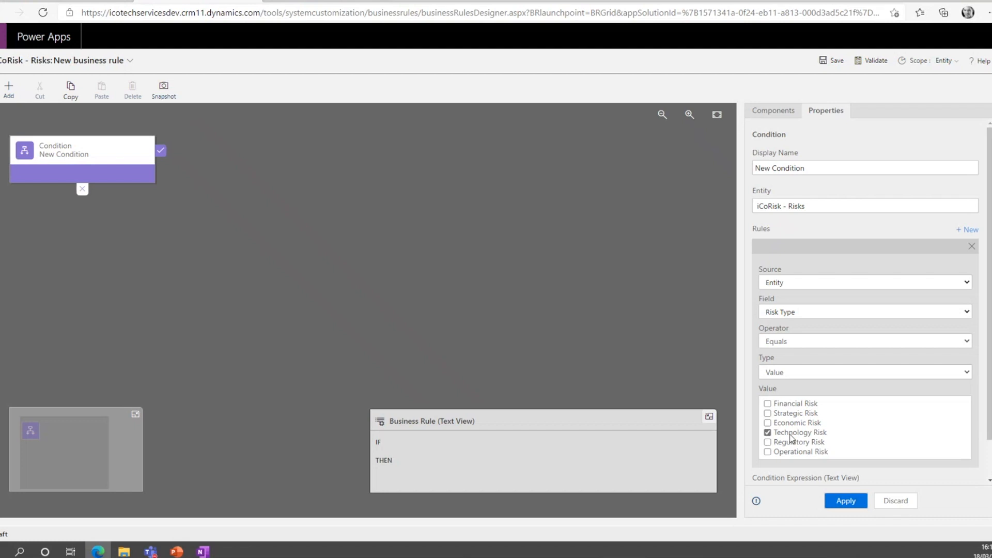
pyautogui.scroll(-1, 790, 436)
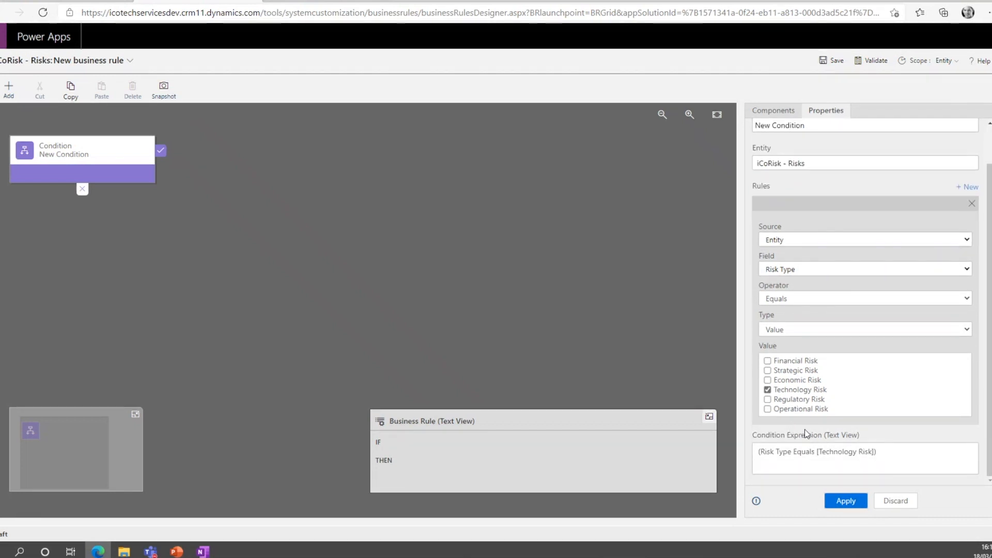
pyautogui.click(859, 502)
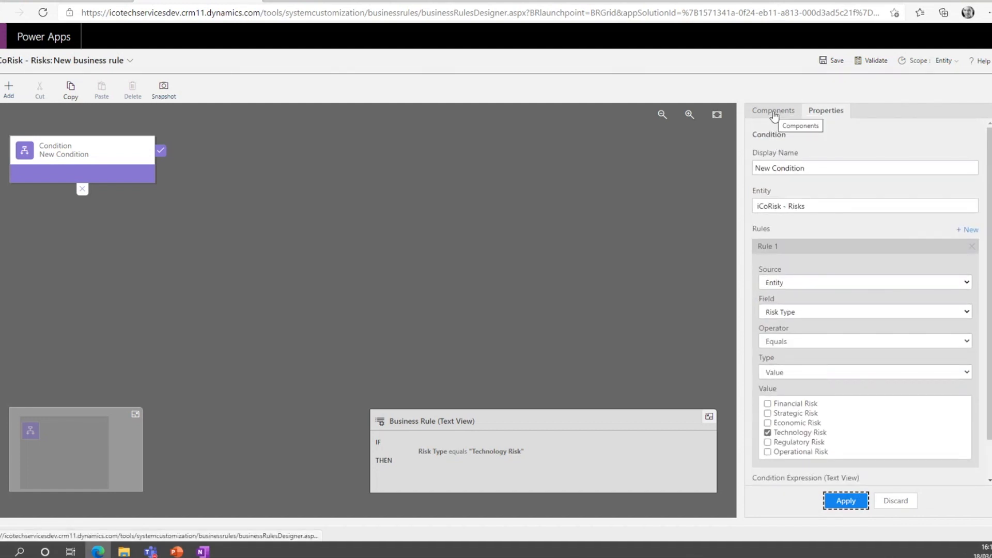
# Add a Set Visibility action to the condition's true branch and choose Demo Example as its field.
pyautogui.click(773, 112)
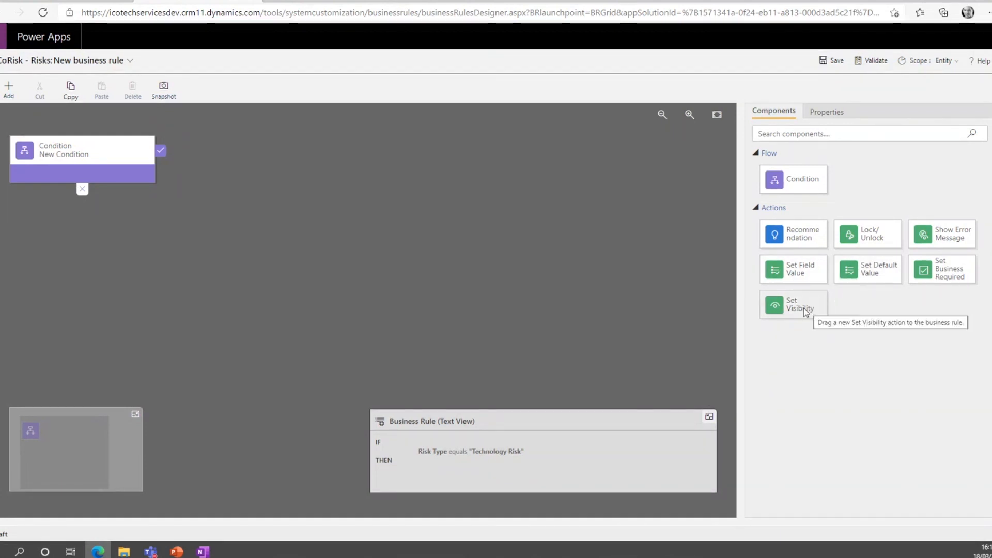
pyautogui.moveTo(804, 308); pyautogui.dragTo(175, 160)
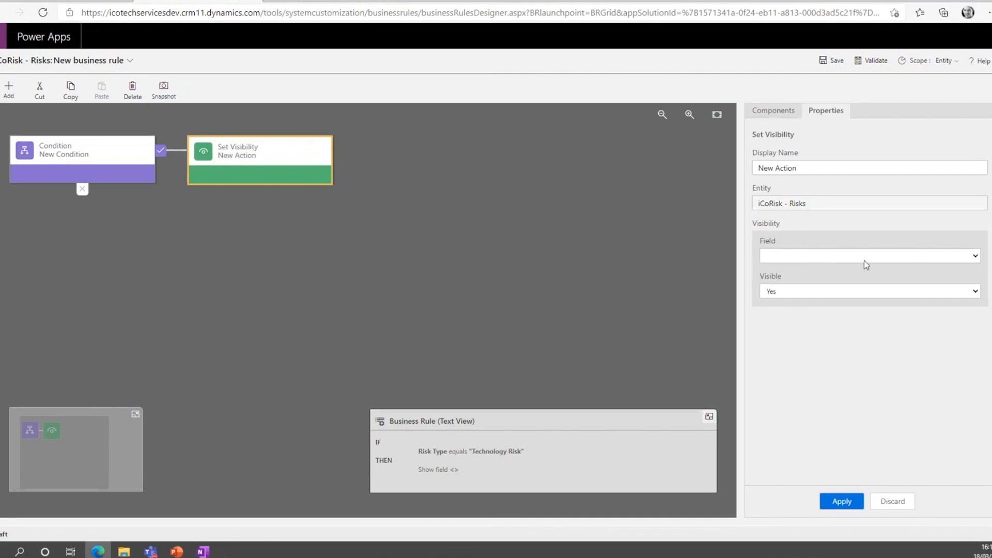
pyautogui.click(938, 256)
pyautogui.scroll(-2, 831, 312)
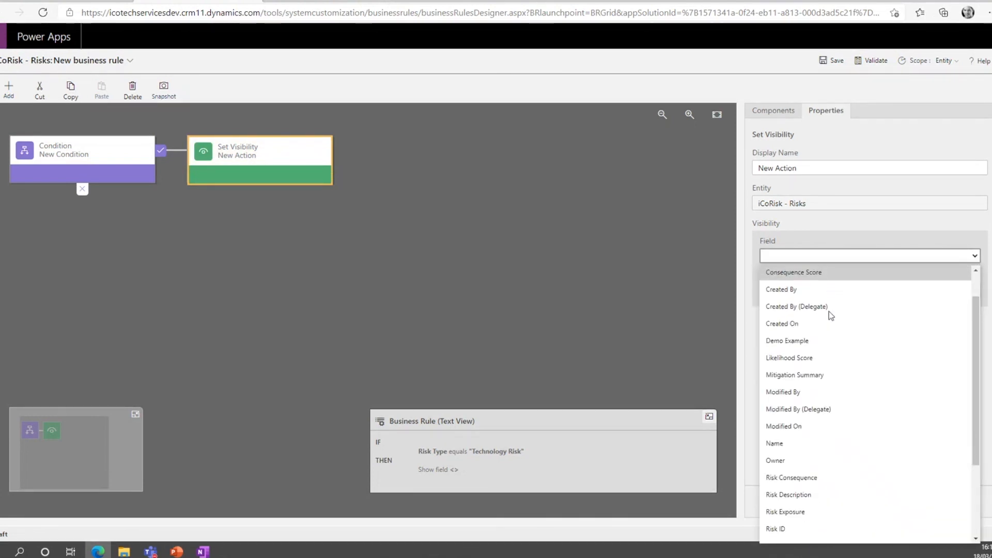
pyautogui.scroll(3, 830, 316)
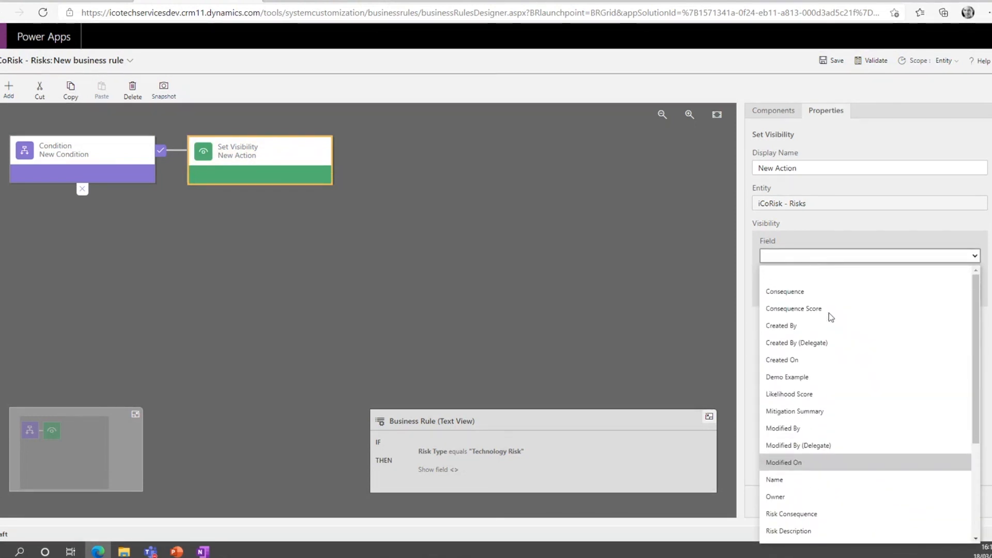
pyautogui.click(816, 372)
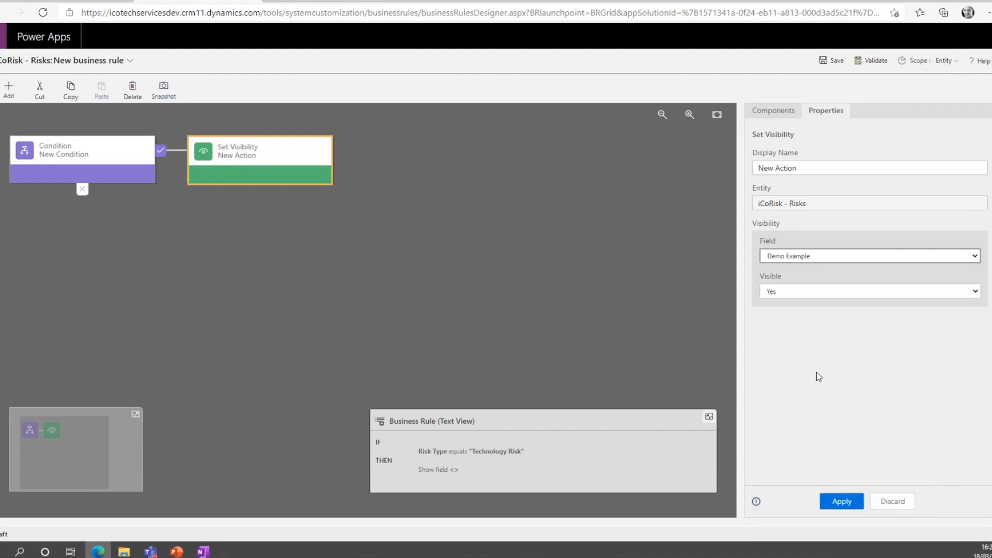
# Check the Risk Type options on the "First risk added" record in the iCoRisk app and return to the rule designer.
pyautogui.click(335, 1)
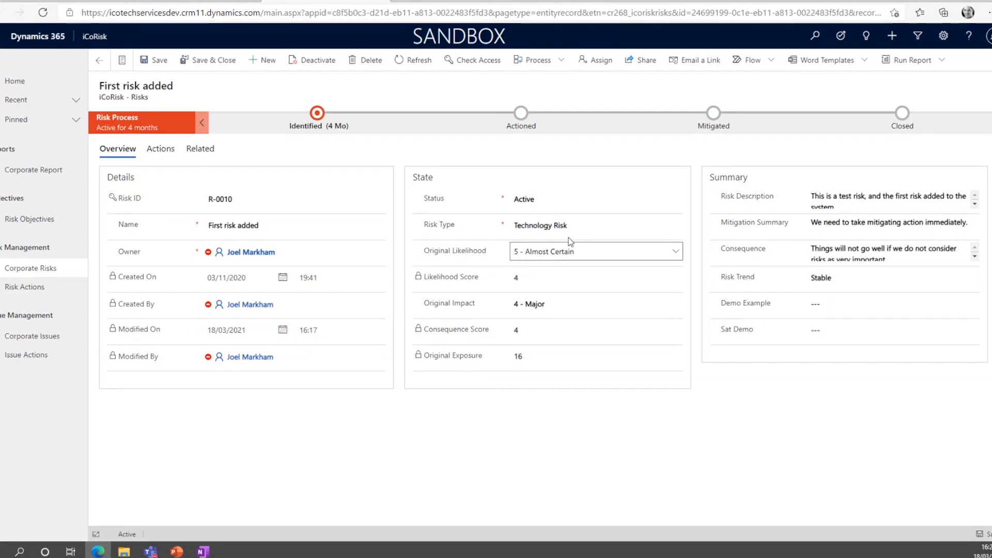
pyautogui.click(541, 226)
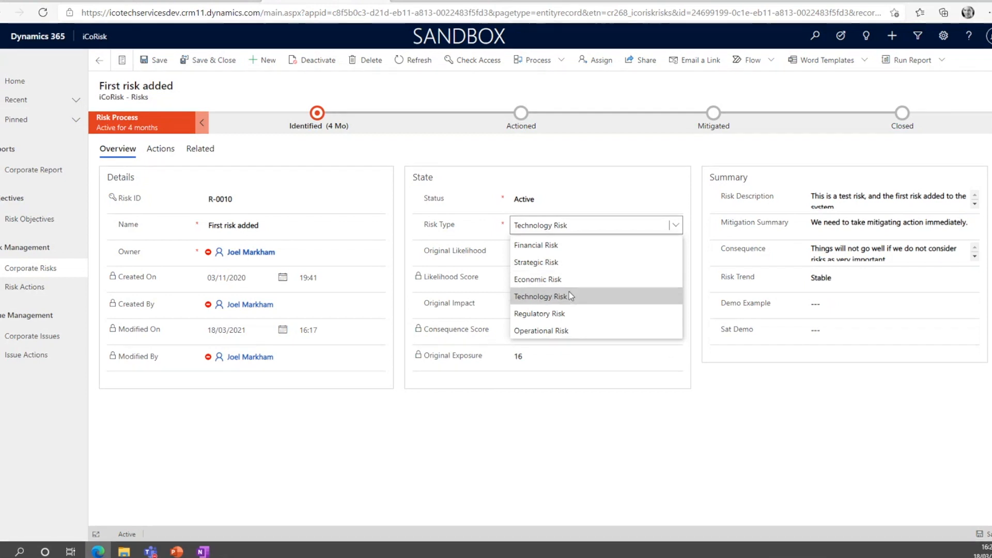
pyautogui.click(810, 389)
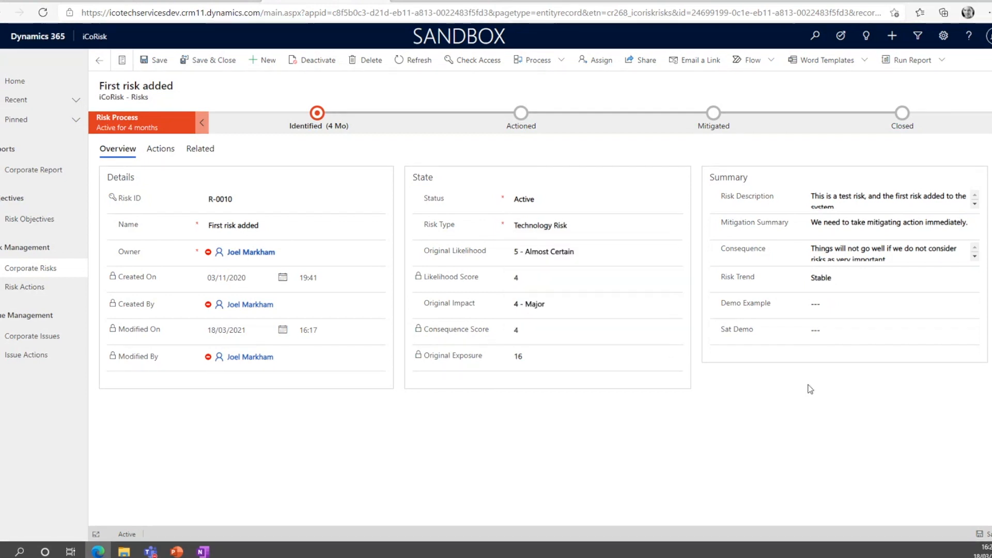
pyautogui.click(218, 3)
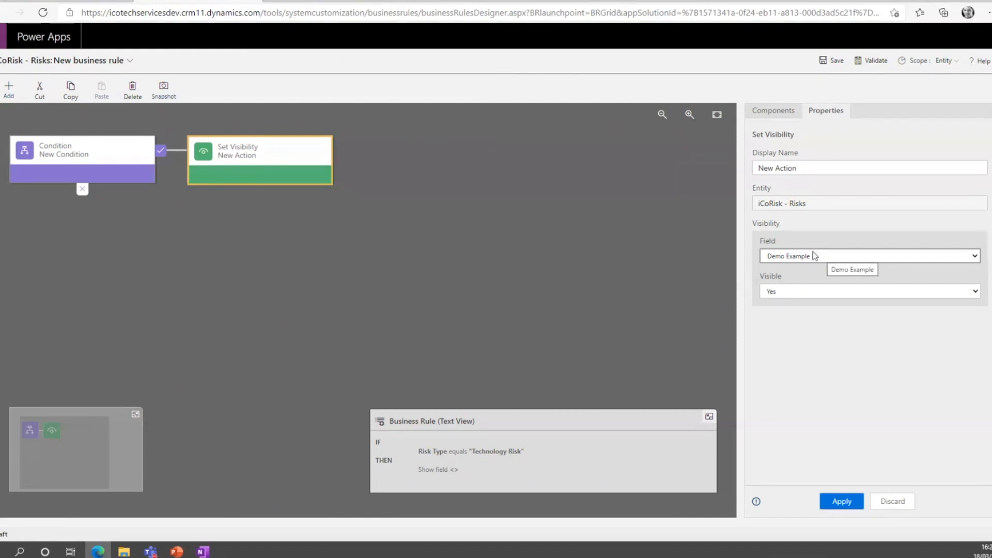
# Name the true branch's Set Visibility action "Tech Risk Type is Yes" and apply its properties.
pyautogui.click(802, 167)
pyautogui.press('BackSpace')
pyautogui.press('BackSpace')
pyautogui.press('BackSpace')
pyautogui.press('BackSpace')
pyautogui.press('BackSpace')
pyautogui.press('BackSpace')
pyautogui.press('BackSpace')
pyautogui.press('BackSpace')
pyautogui.press('BackSpace')
pyautogui.press('BackSpace')
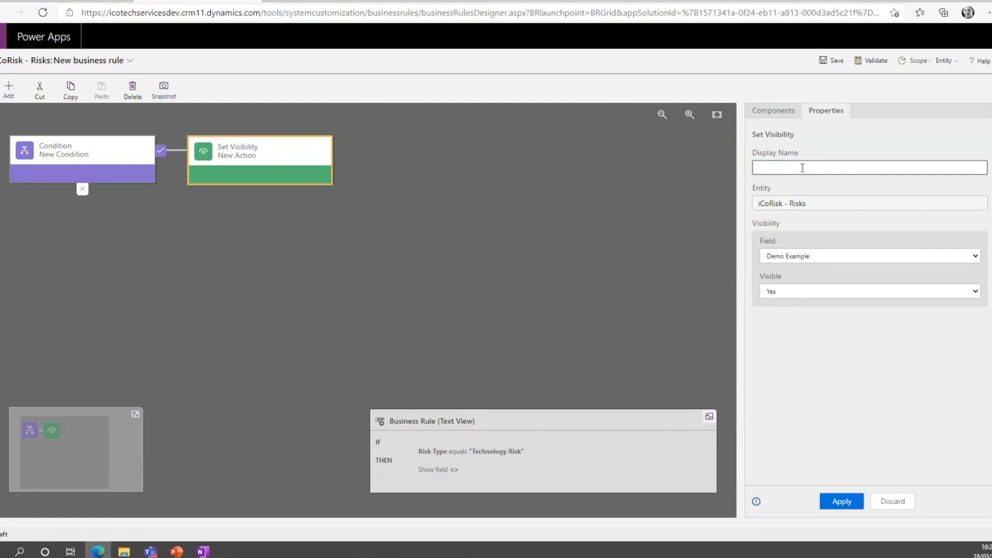
pyautogui.write('Tech Risk')
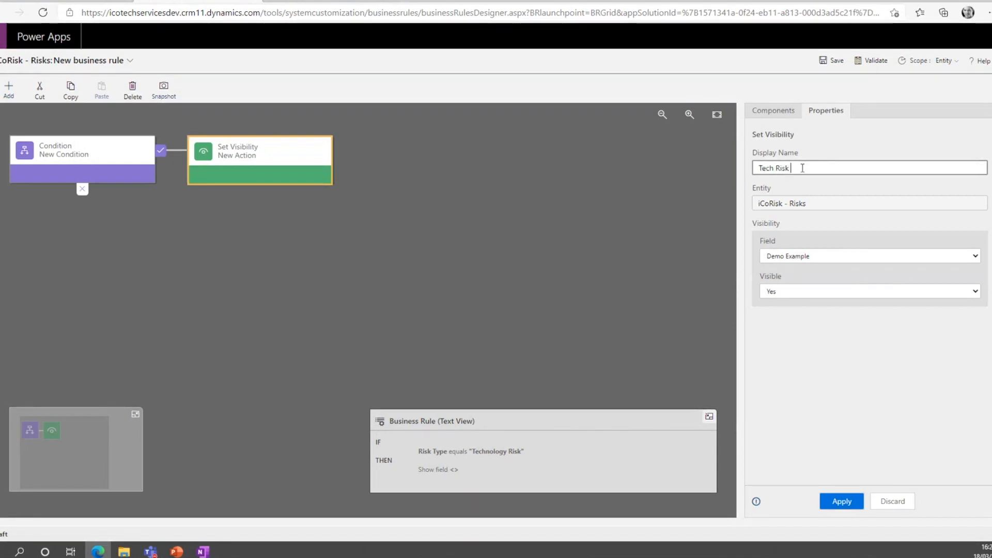
pyautogui.write(' Type =')
pyautogui.write(' Vis')
pyautogui.press('BackSpace')
pyautogui.press('BackSpace')
pyautogui.press('BackSpace')
pyautogui.press('BackSpace')
pyautogui.press('BackSpace')
pyautogui.write('is Yes')
pyautogui.click(840, 501)
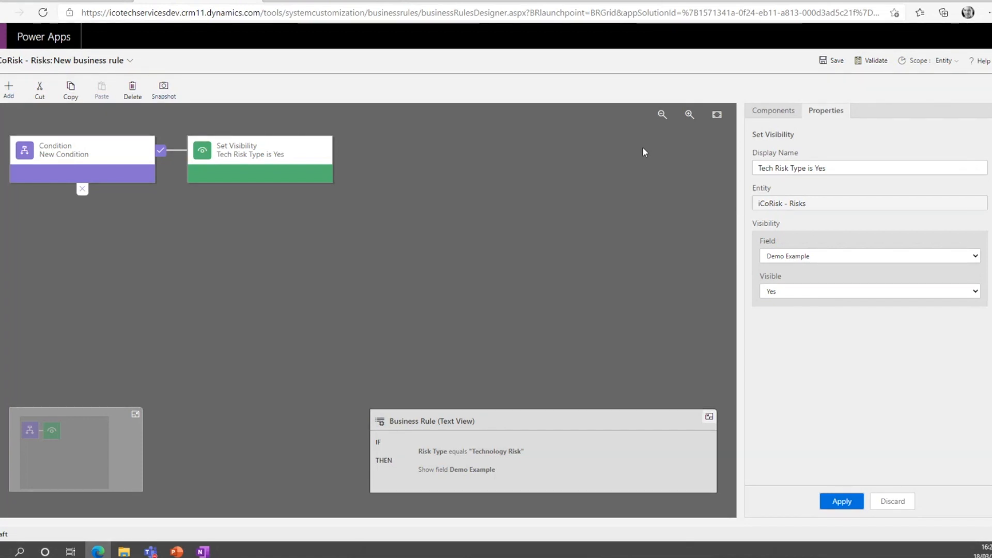
# Add a Set Visibility action to the condition's false branch with field Demo Example and Visible set to No.
pyautogui.click(769, 119)
pyautogui.moveTo(803, 308); pyautogui.dragTo(82, 202)
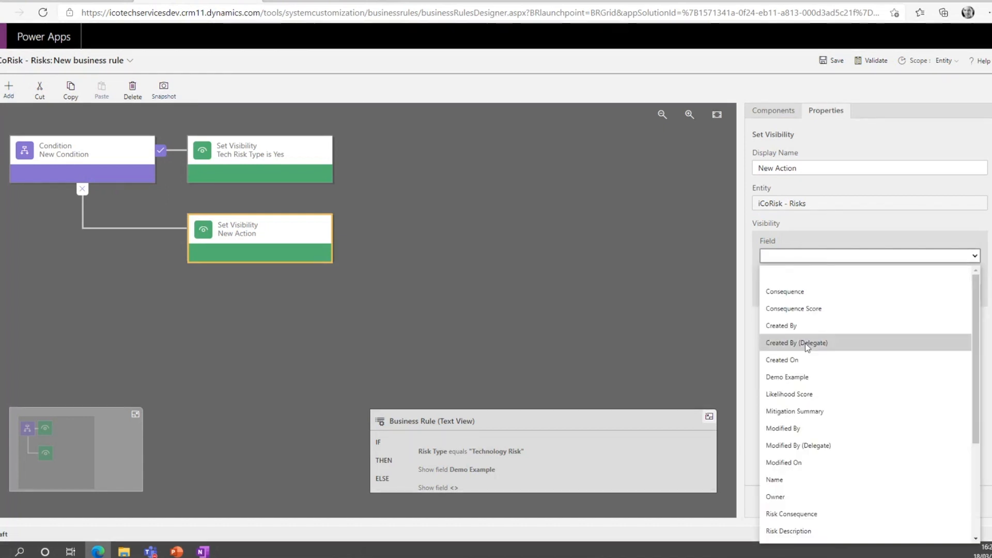
pyautogui.click(787, 376)
pyautogui.click(856, 293)
pyautogui.click(816, 326)
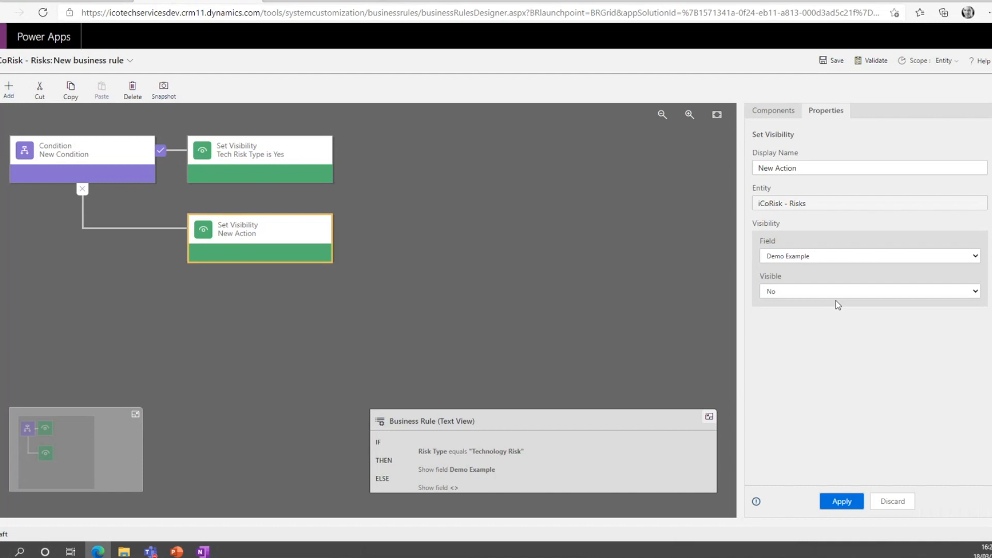
# Name the false branch's Set Visibility action "Tech Risk Type is No" and apply its properties.
pyautogui.moveTo(800, 169); pyautogui.dragTo(758, 168)
pyautogui.write('Tech R')
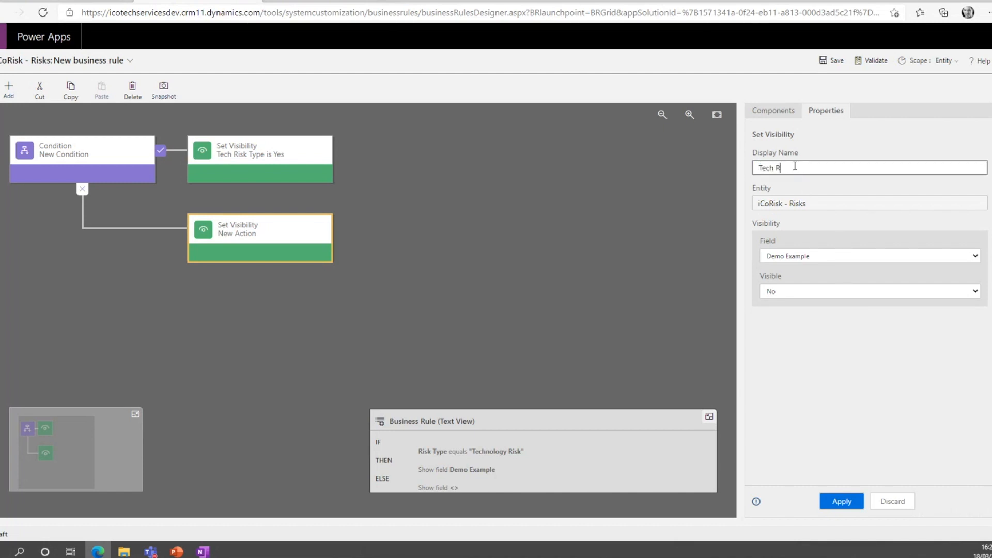
pyautogui.write('isk Type is No')
pyautogui.click(842, 500)
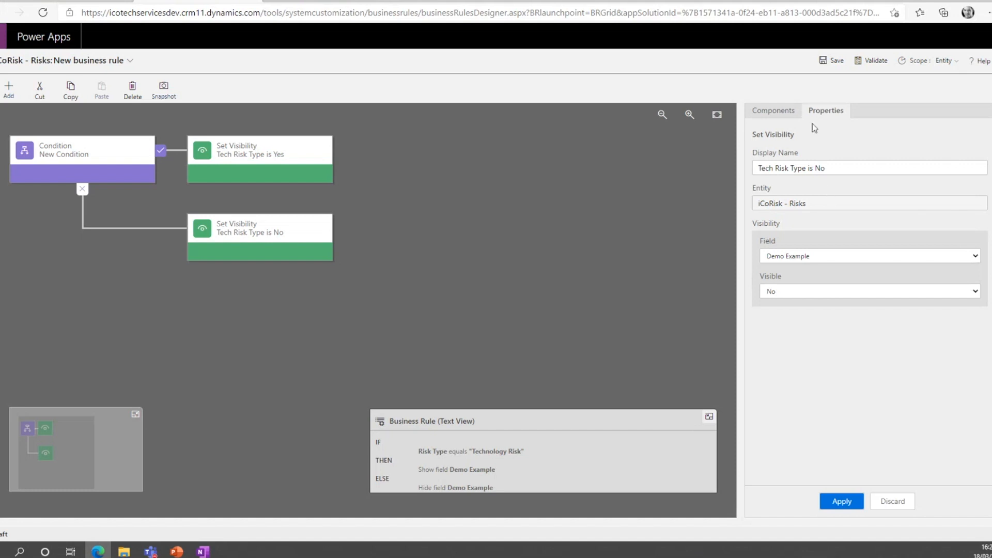
# Add a Set Business Required action after "Tech Risk Type is Yes" and name it "Sat Demo is Required.".
pyautogui.click(772, 108)
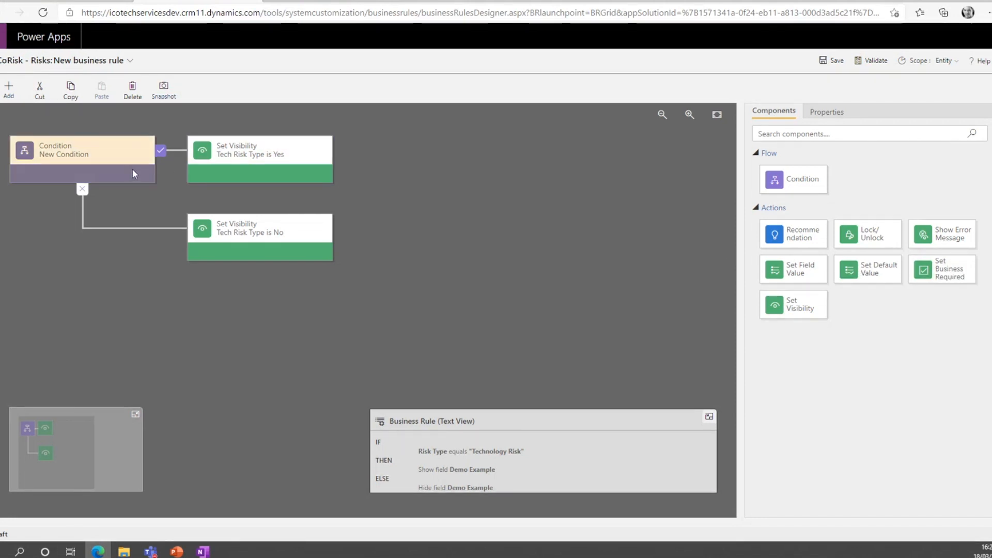
pyautogui.moveTo(935, 269); pyautogui.dragTo(354, 161)
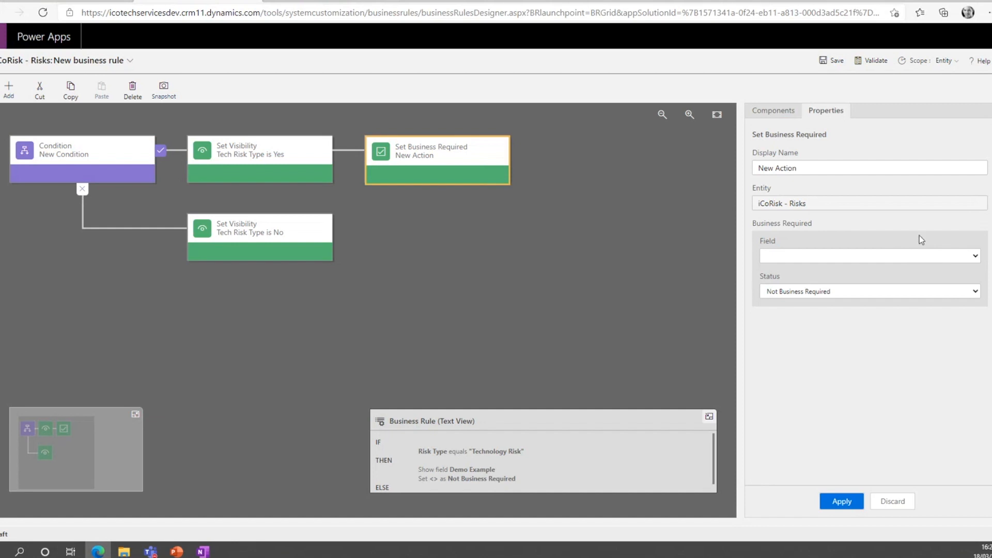
pyautogui.click(810, 169)
pyautogui.press('BackSpace')
pyautogui.press('BackSpace')
pyautogui.press('BackSpace')
pyautogui.press('BackSpace')
pyautogui.press('BackSpace')
pyautogui.press('BackSpace')
pyautogui.press('BackSpace')
pyautogui.press('BackSpace')
pyautogui.press('BackSpace')
pyautogui.press('BackSpace')
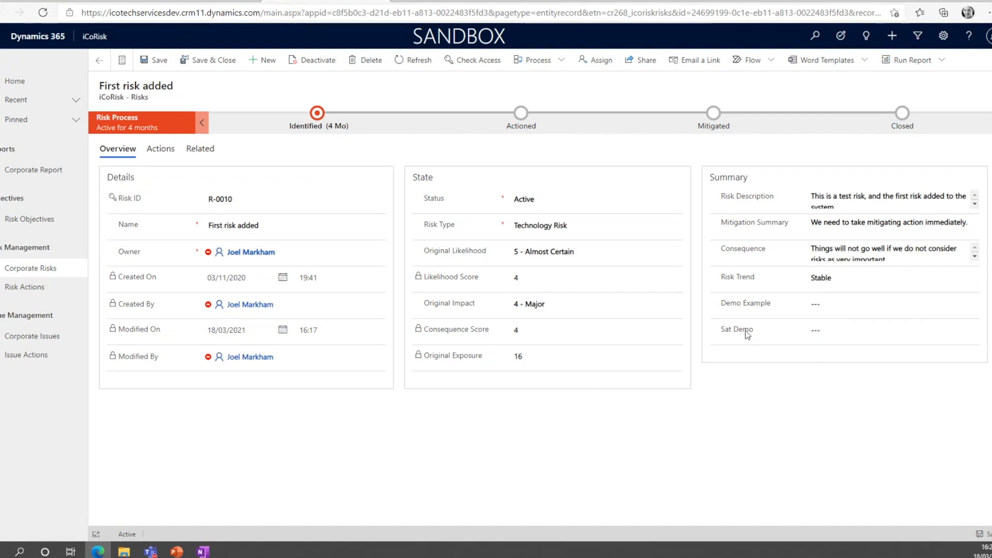
pyautogui.click(239, 2)
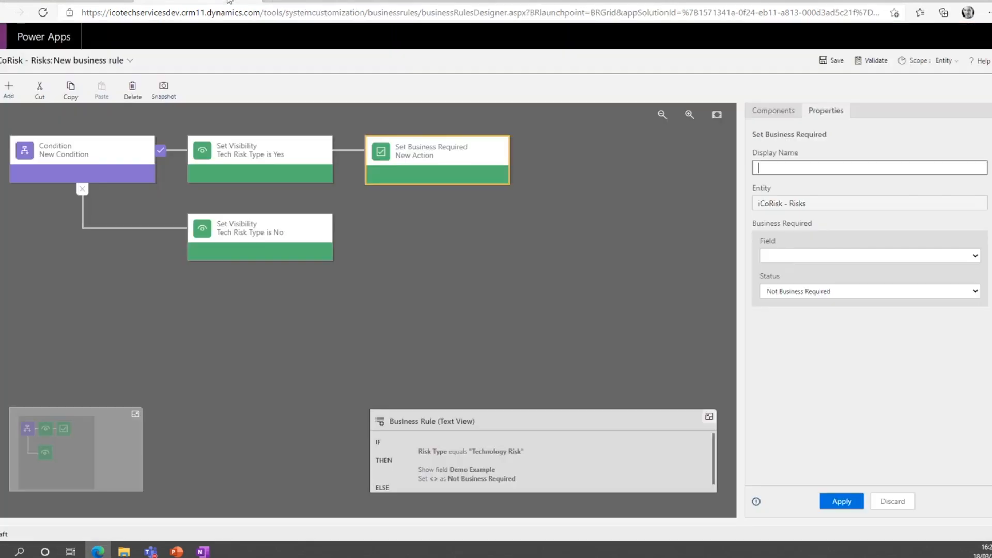
pyautogui.write('Sat Demo is Required.')
# Set the Set Business Required action's field to Sat Demo and status to Business Required, and apply it.
pyautogui.click(867, 255)
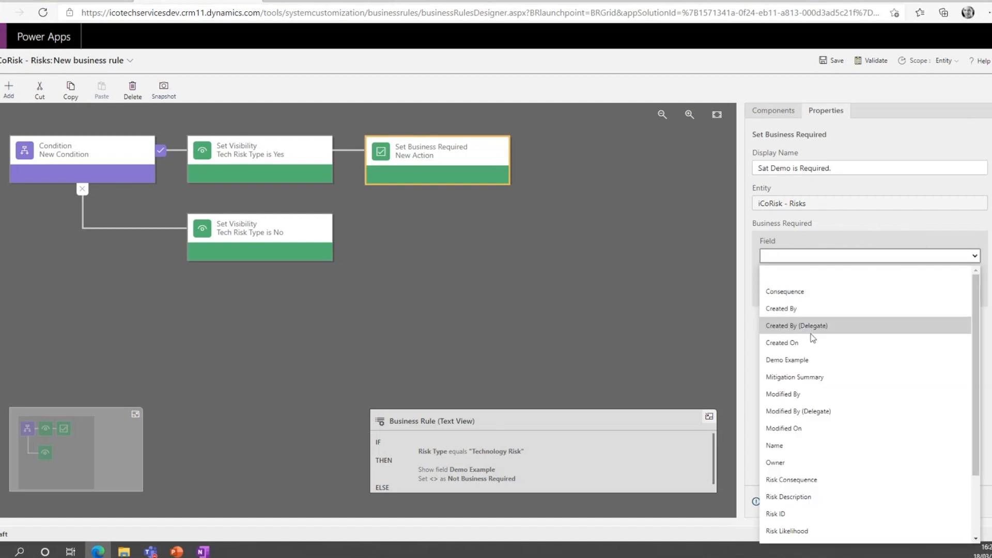
pyautogui.scroll(-1, 827, 348)
pyautogui.scroll(1, 826, 348)
pyautogui.scroll(-2, 828, 317)
pyautogui.click(838, 501)
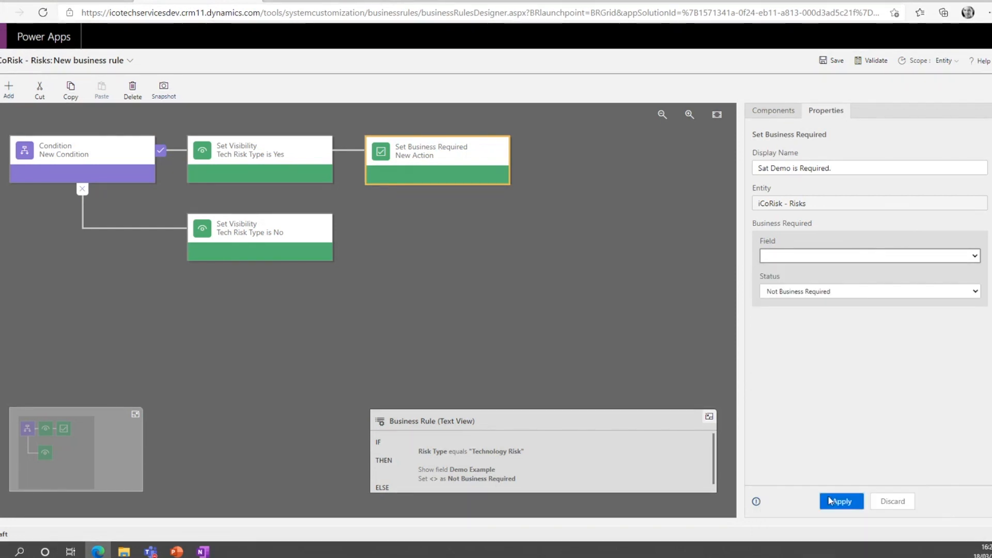
pyautogui.click(856, 291)
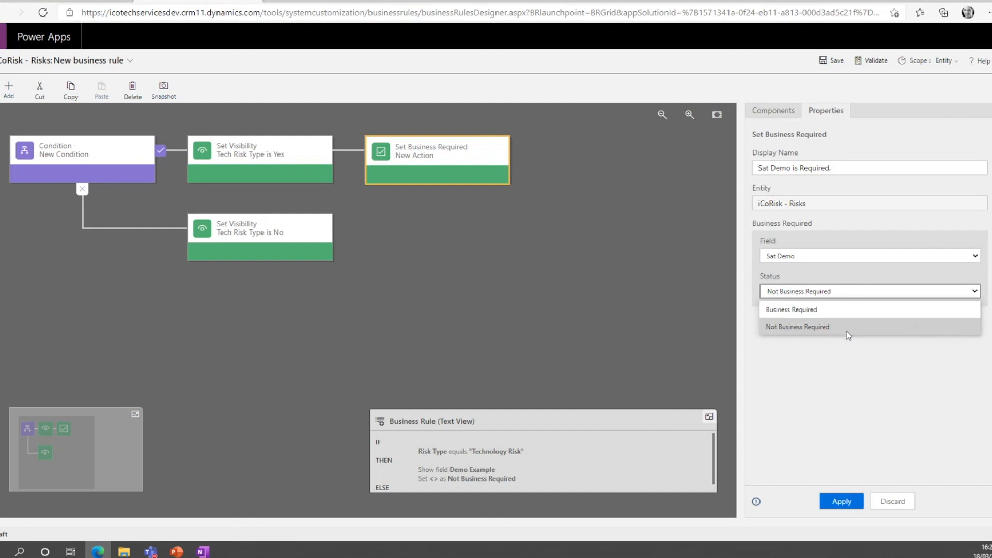
pyautogui.click(848, 309)
pyautogui.click(841, 501)
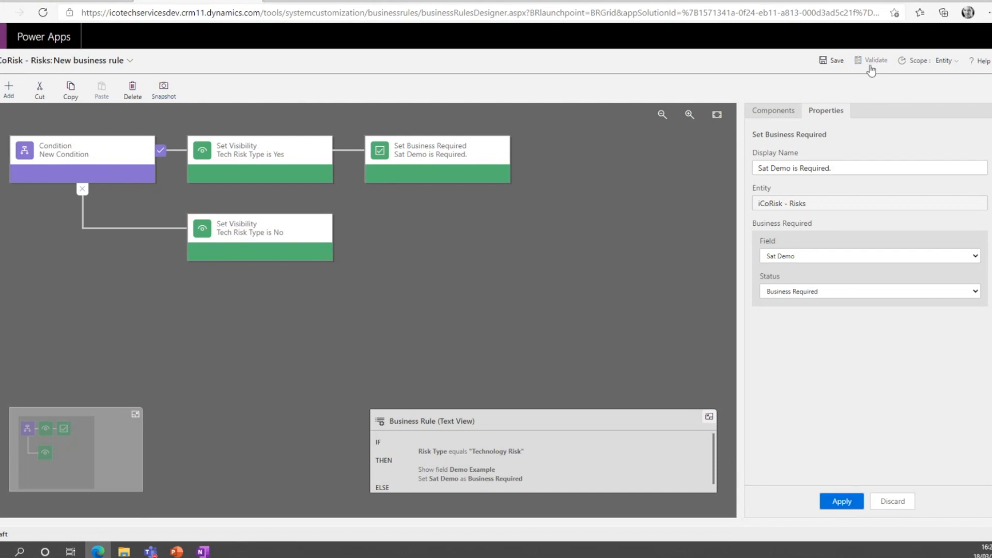
# Validate and save the business rule, and validate the saved version.
pyautogui.click(289, 172)
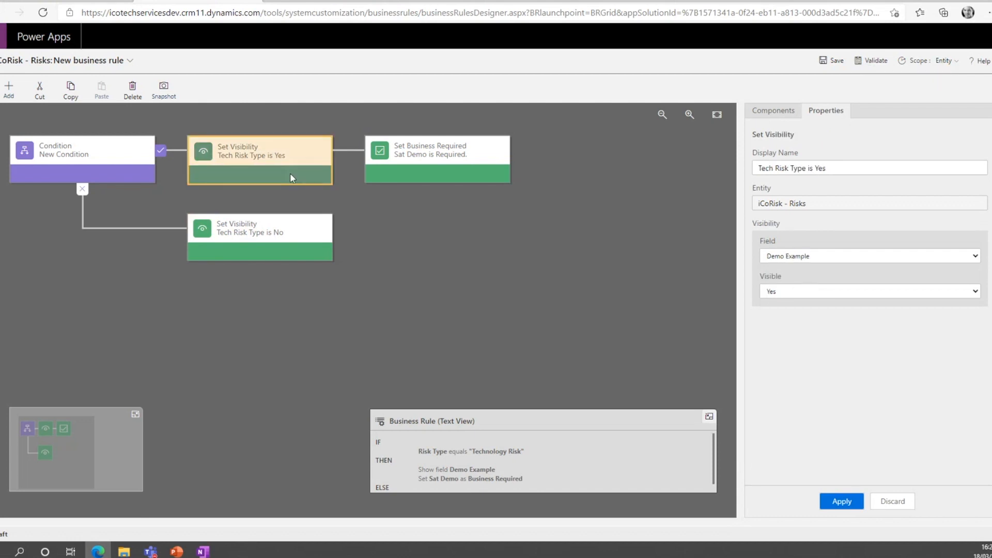
pyautogui.click(876, 61)
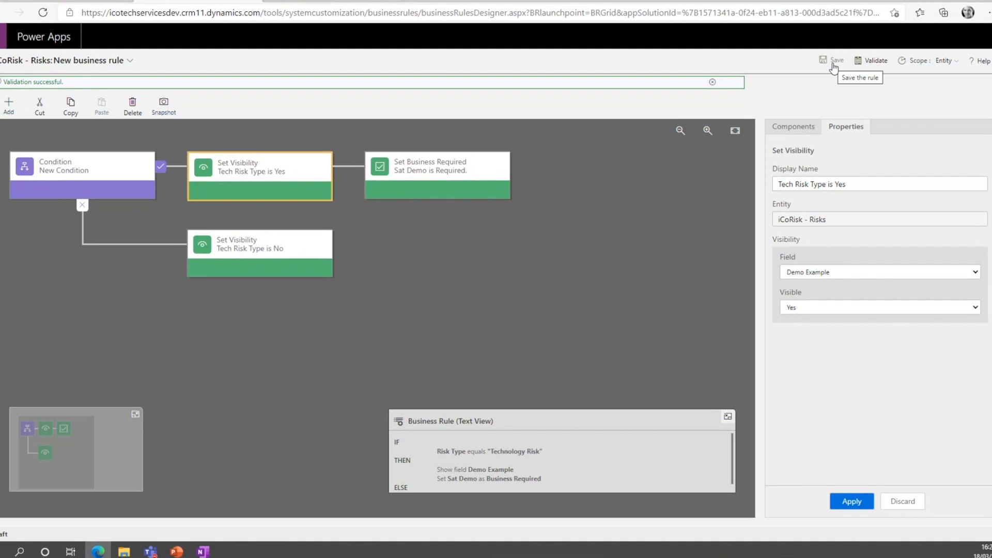
pyautogui.click(833, 62)
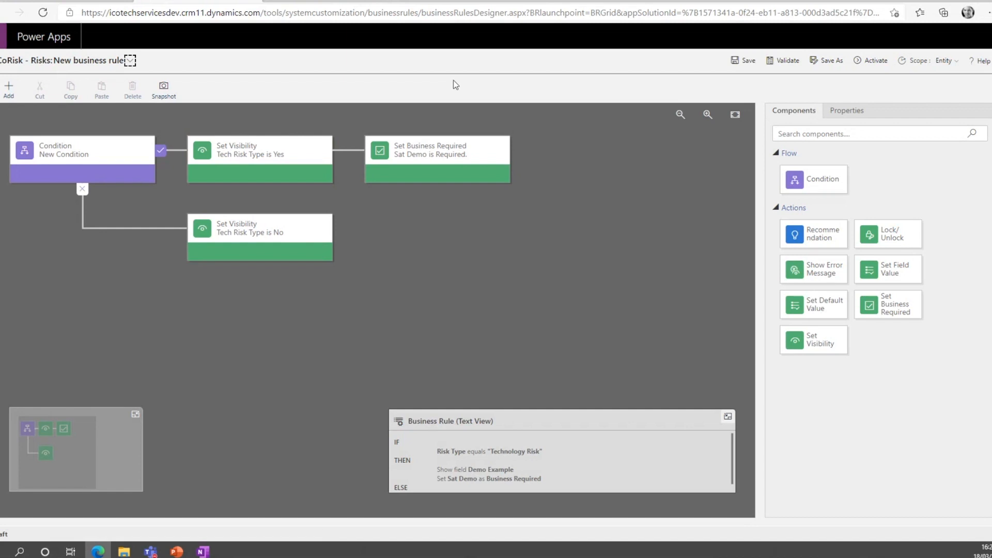
pyautogui.click(784, 61)
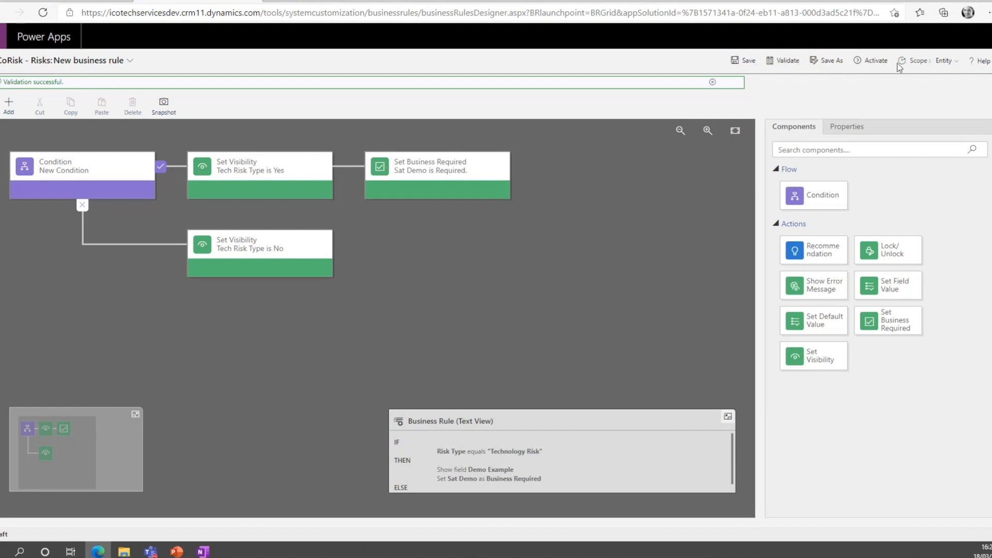
# Activate the business rule and show the properties of its "Sat Demo is Required." action.
pyautogui.click(881, 64)
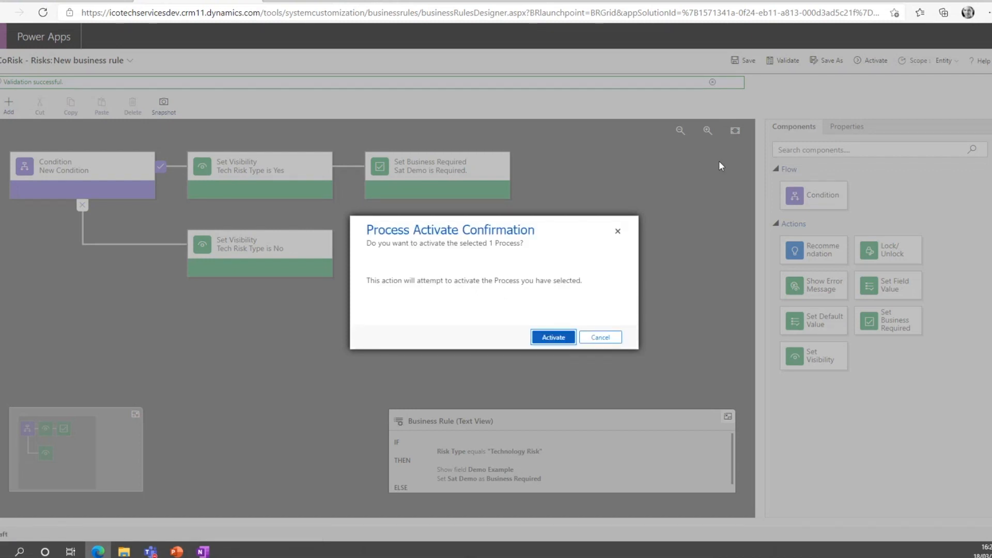
pyautogui.click(563, 340)
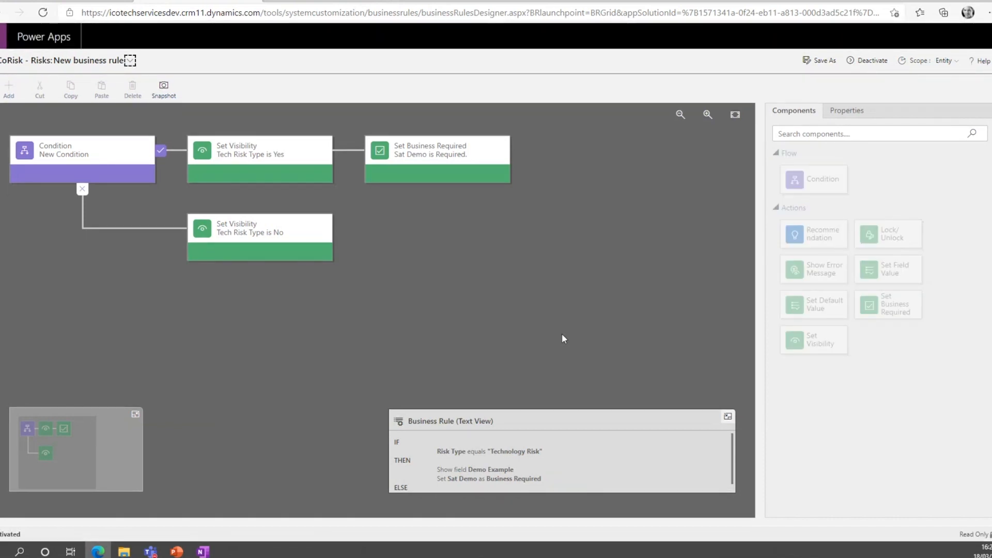
pyautogui.click(455, 173)
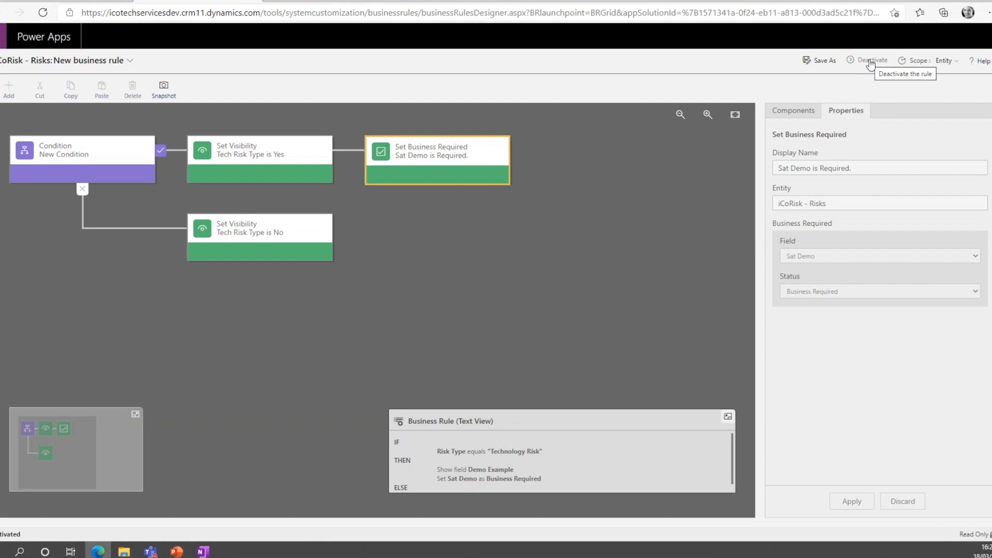
# Return to the maker portal and finish the pending business rule creation to refresh the Risks table's rule list.
pyautogui.click(316, 2)
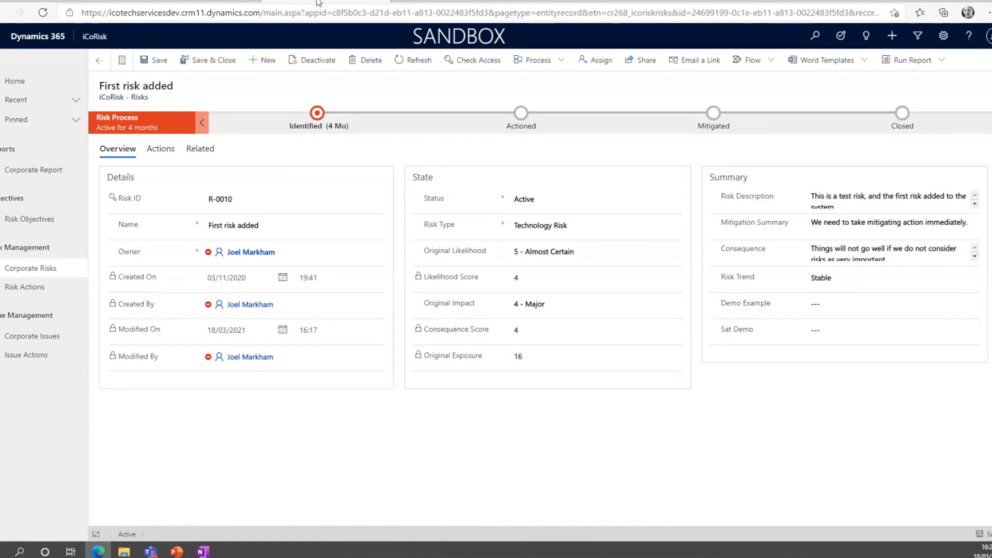
pyautogui.click(210, 1)
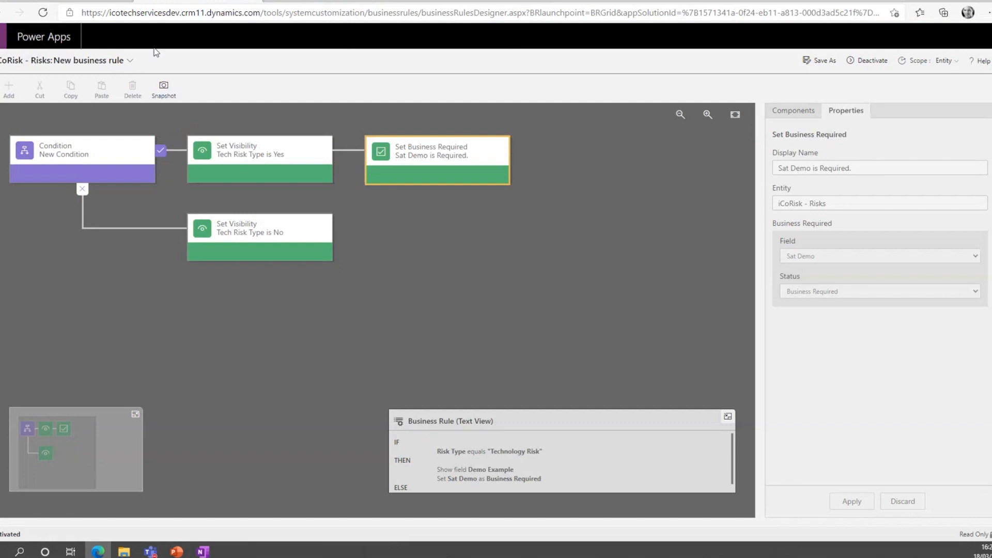
pyautogui.click(71, 3)
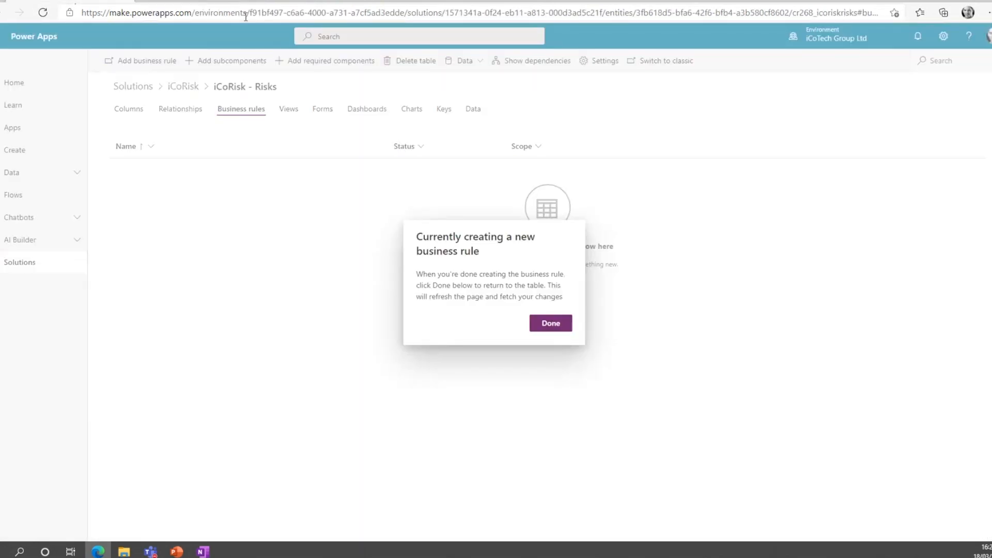
pyautogui.click(210, 2)
pyautogui.click(274, 1)
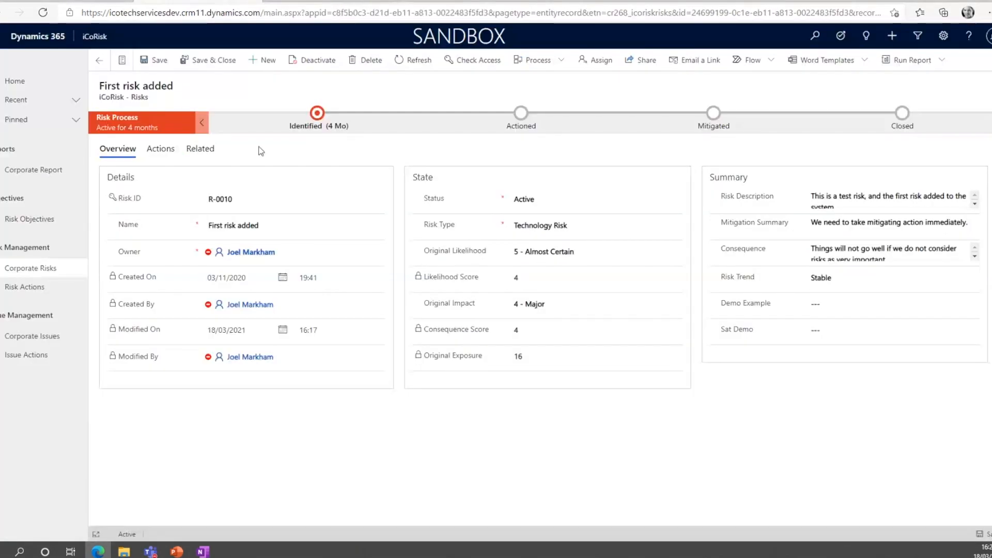
pyautogui.click(105, 2)
pyautogui.click(557, 328)
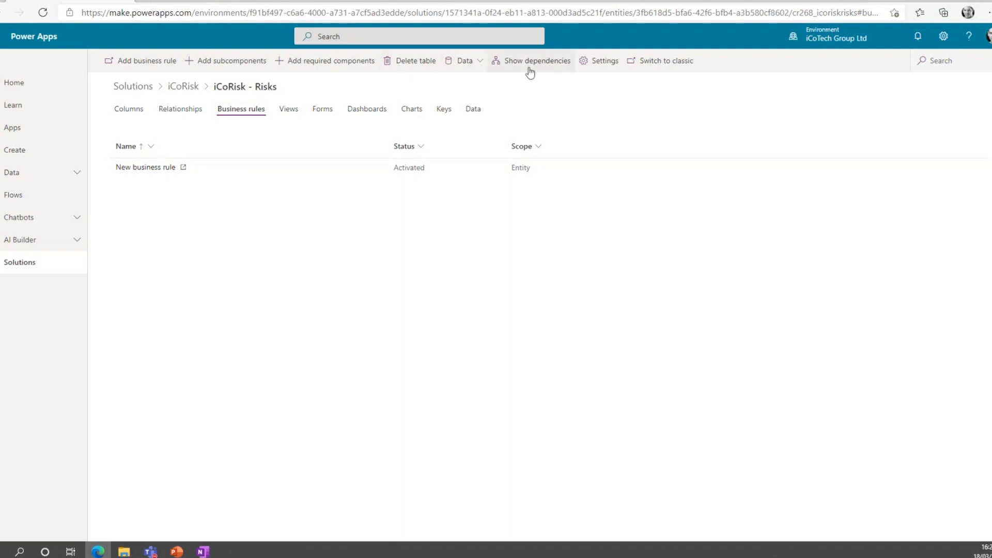
# Go back to the iCoRisk solution and publish all customizations.
pyautogui.click(184, 87)
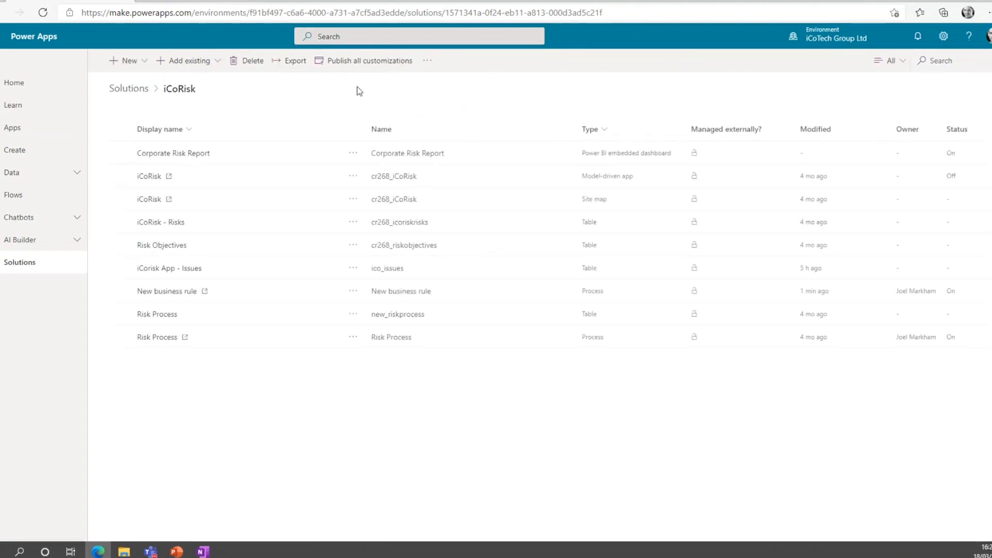
pyautogui.click(357, 66)
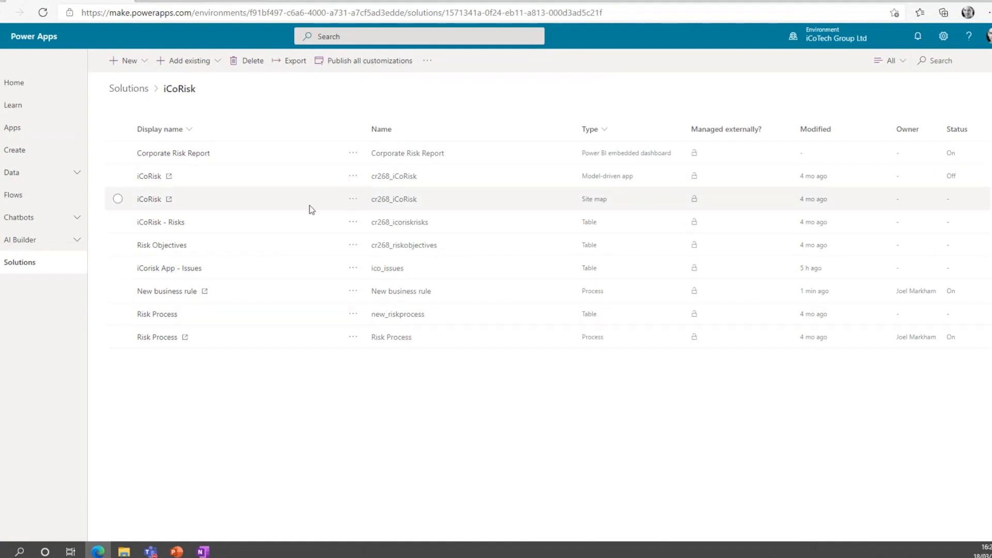
pyautogui.click(371, 67)
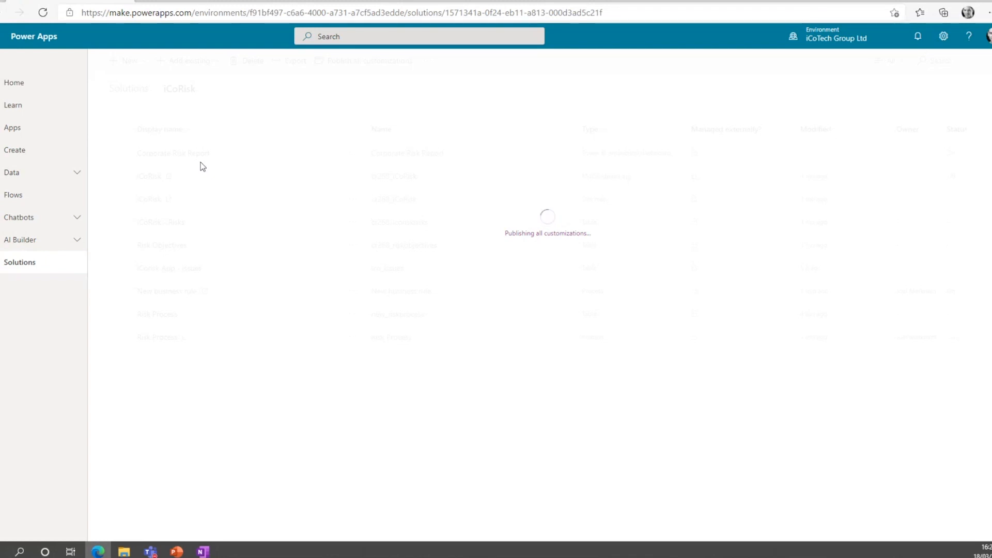
# Open the Power Apps maker portal in a new browser tab.
pyautogui.click(148, 1)
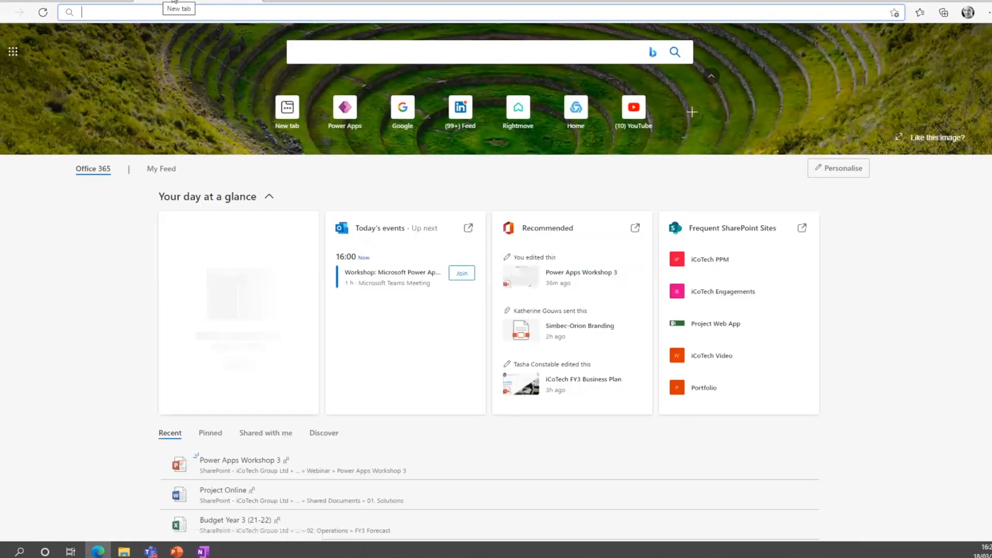
pyautogui.write('a')
pyautogui.press('BackSpace')
pyautogui.press('BackSpace')
pyautogui.write('m')
pyautogui.press('Return')
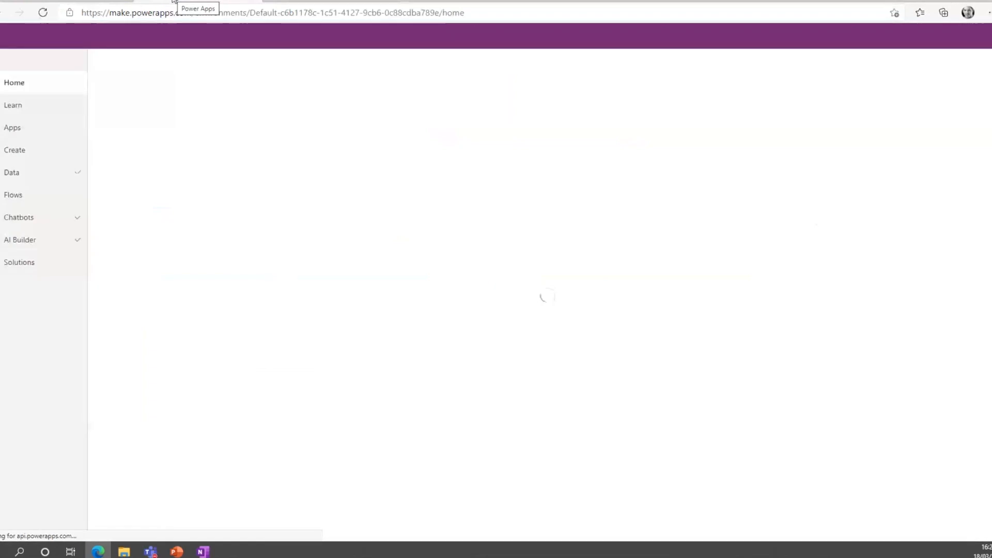
# Show the Apps list and switch the environment to iCoTech Group Ltd.
pyautogui.click(41, 132)
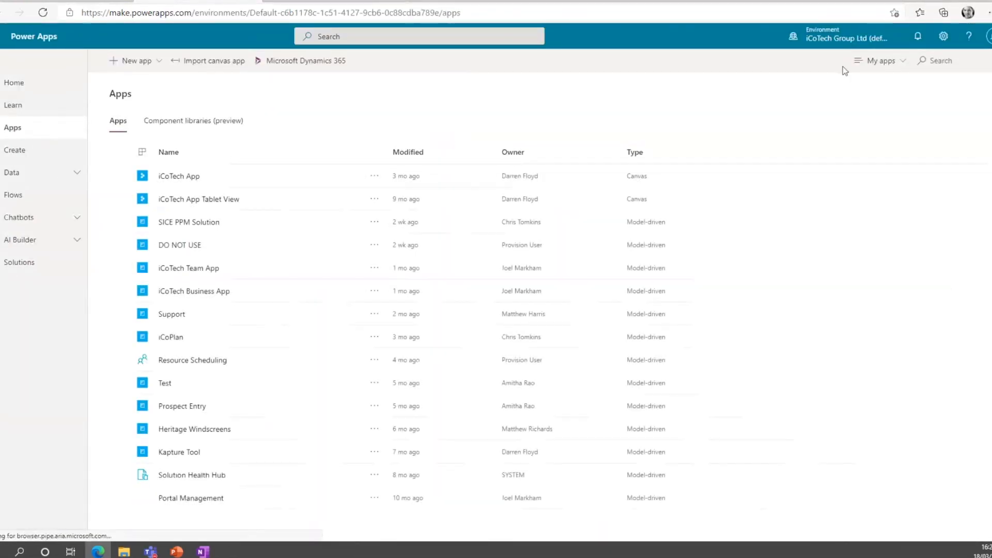
pyautogui.click(842, 37)
pyautogui.click(860, 151)
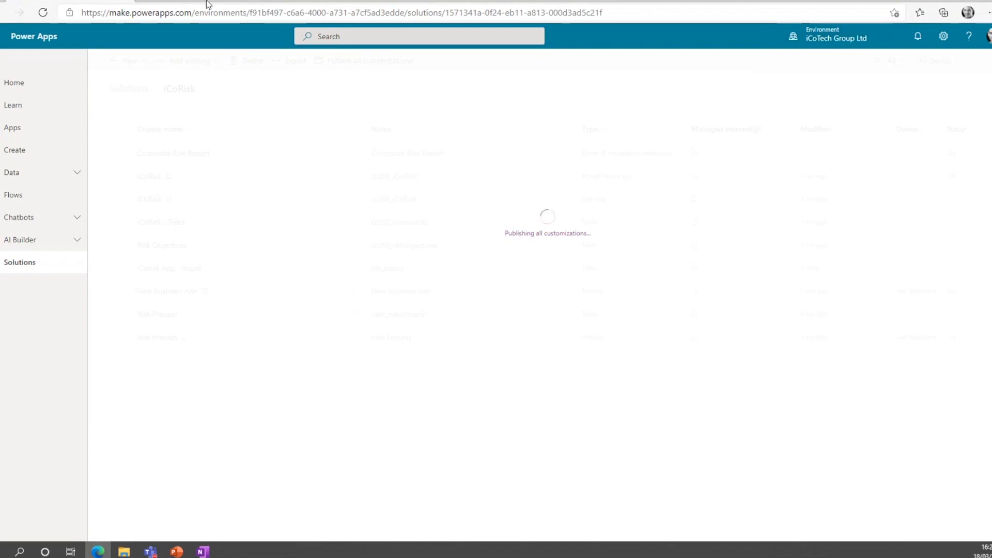
pyautogui.click(854, 50)
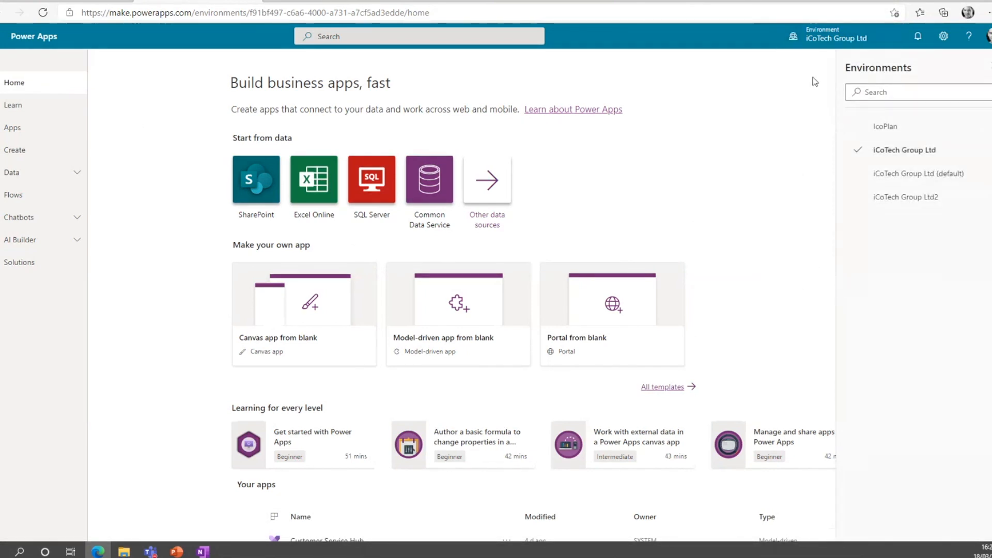
# Launch the iCoRisk app from the Apps list and open the First risk added record under Corporate Risks.
pyautogui.click(988, 67)
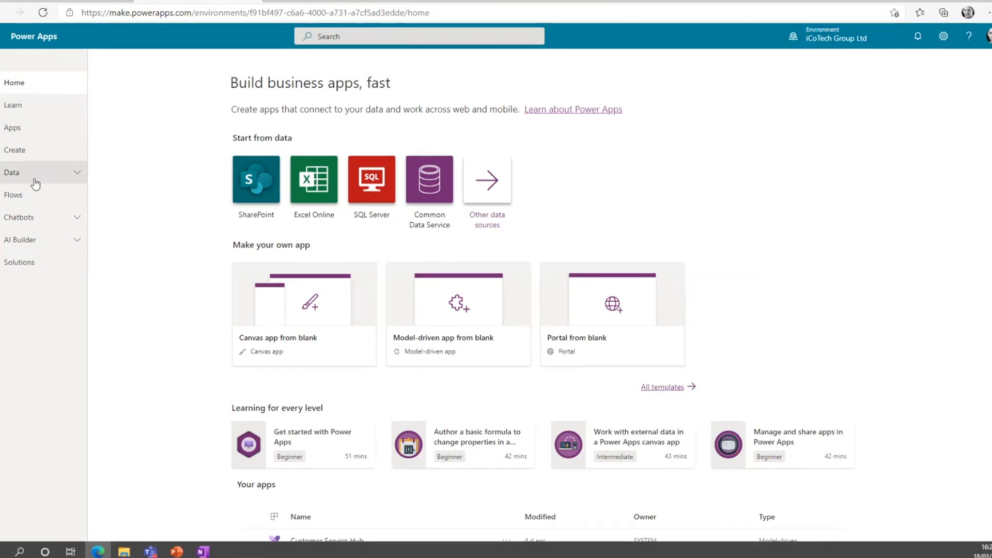
pyautogui.click(42, 137)
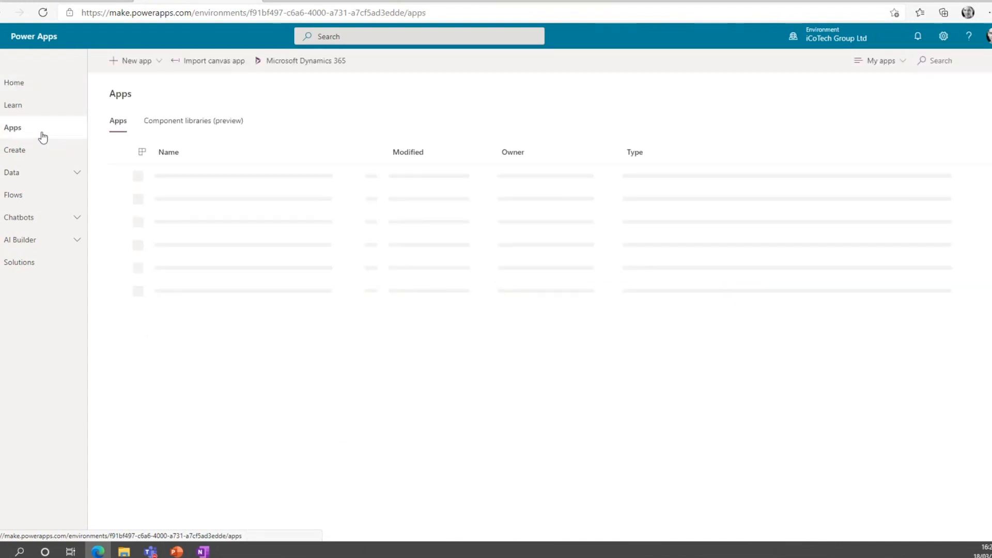
pyautogui.click(172, 200)
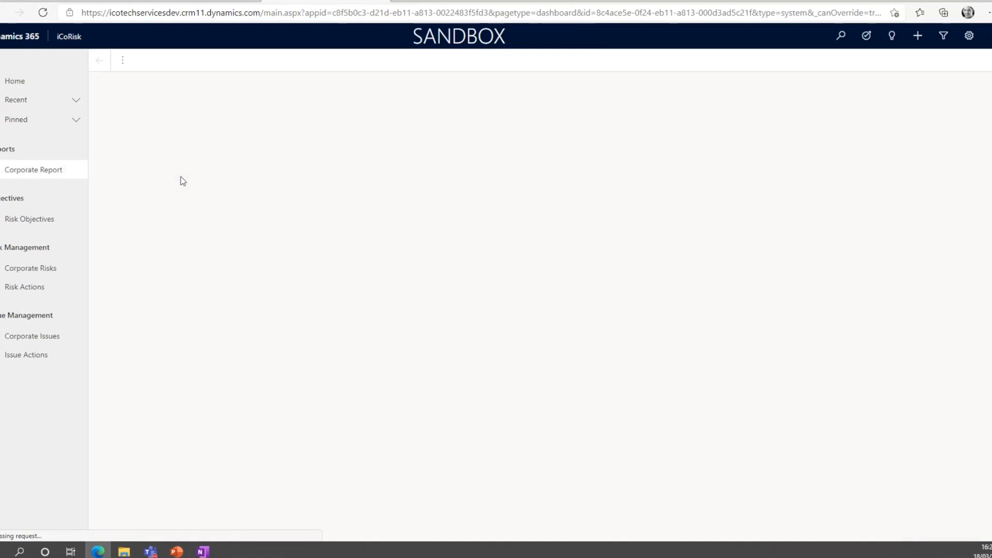
pyautogui.click(36, 269)
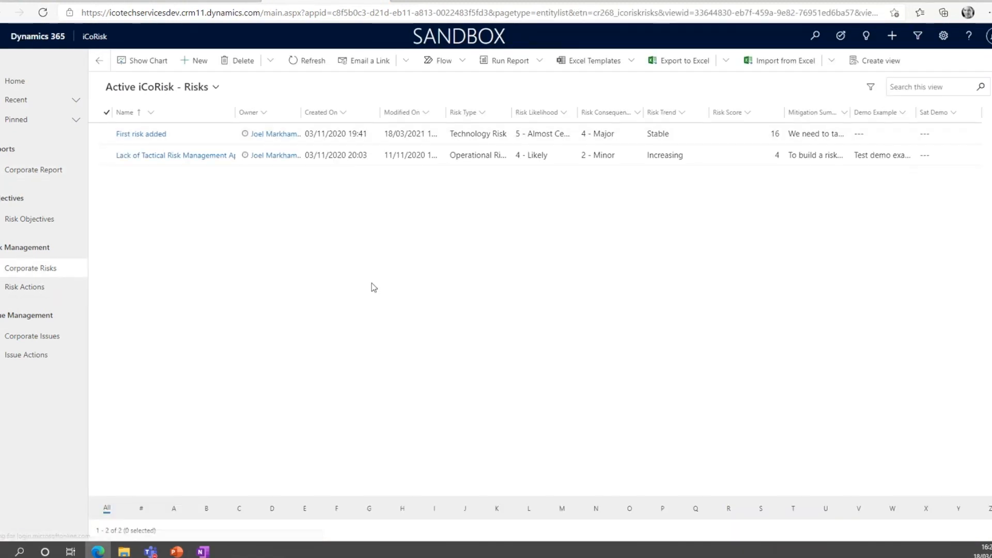
pyautogui.doubleClick(193, 138)
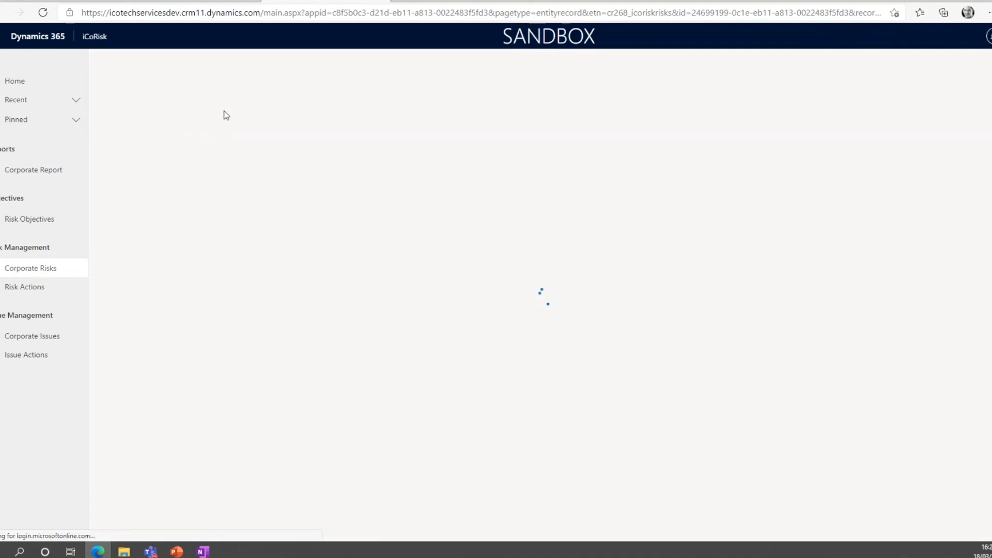
# Return to the maker portal's Apps list, deselect the iCoRisk app and reload the page.
pyautogui.click(105, 2)
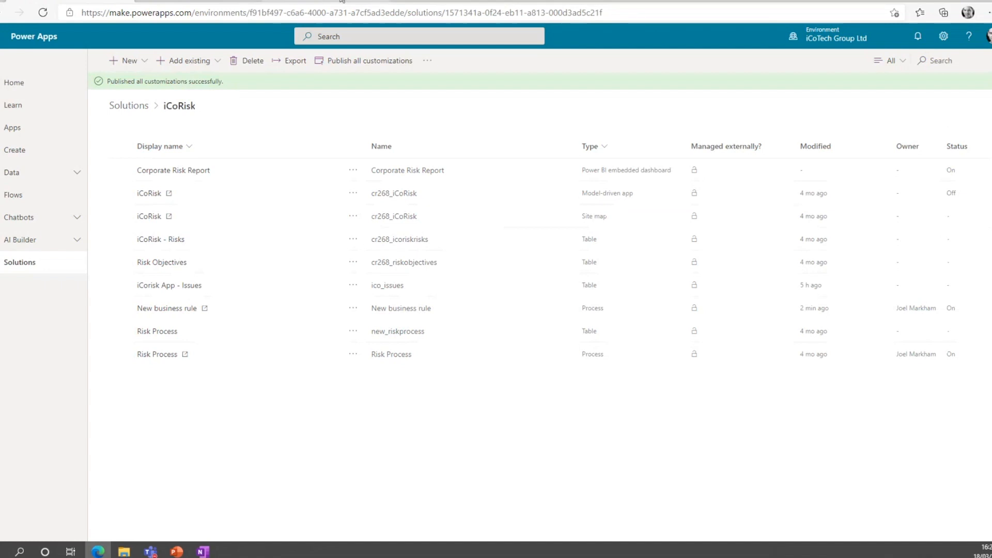
pyautogui.click(361, 2)
pyautogui.click(382, 1)
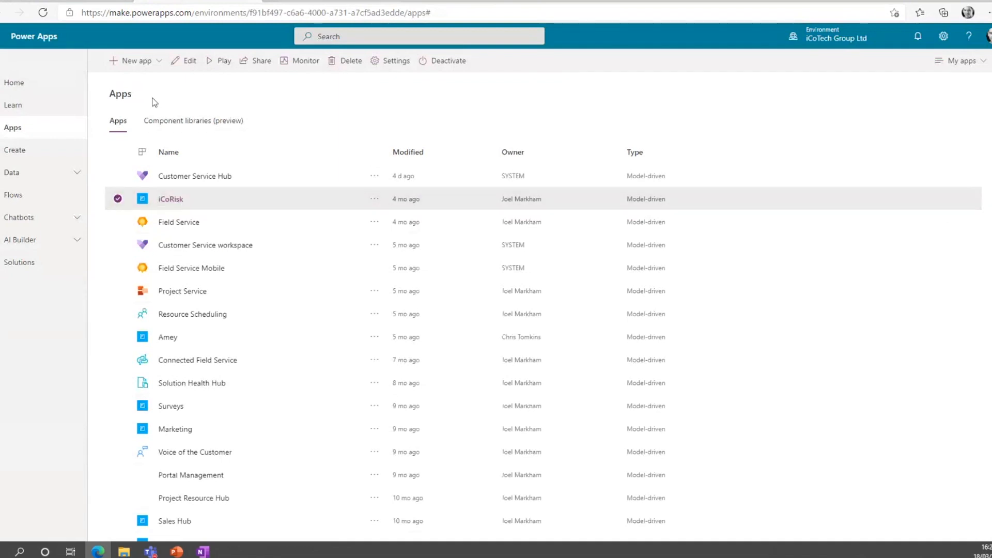
pyautogui.click(118, 199)
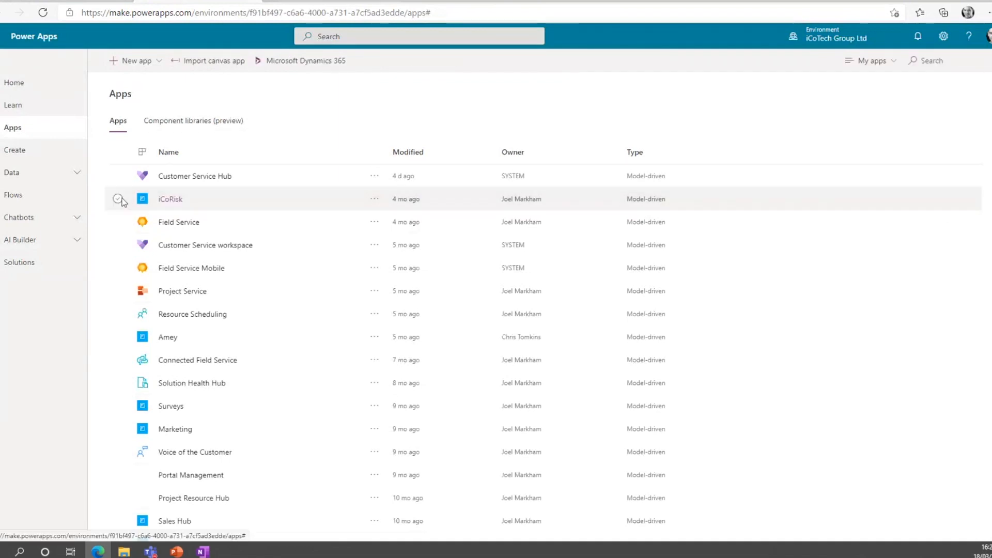
pyautogui.click(45, 14)
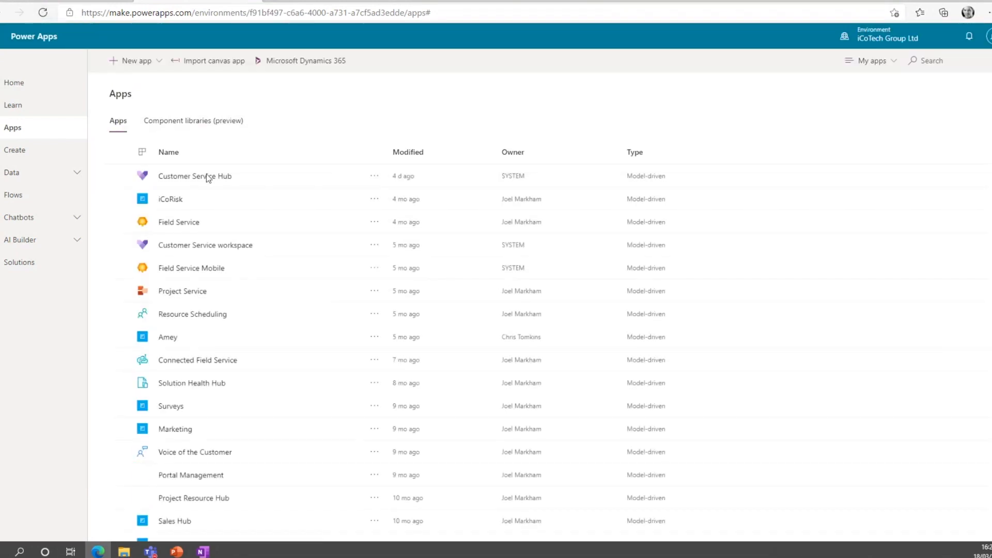
# Relaunch the iCoRisk app and reopen the First risk added record from Corporate Risks.
pyautogui.click(172, 198)
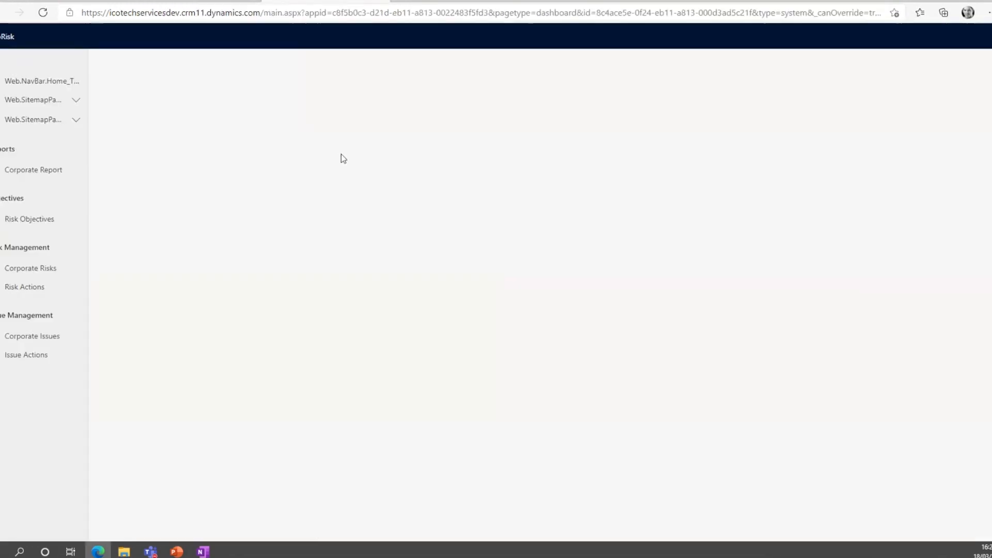
pyautogui.click(35, 266)
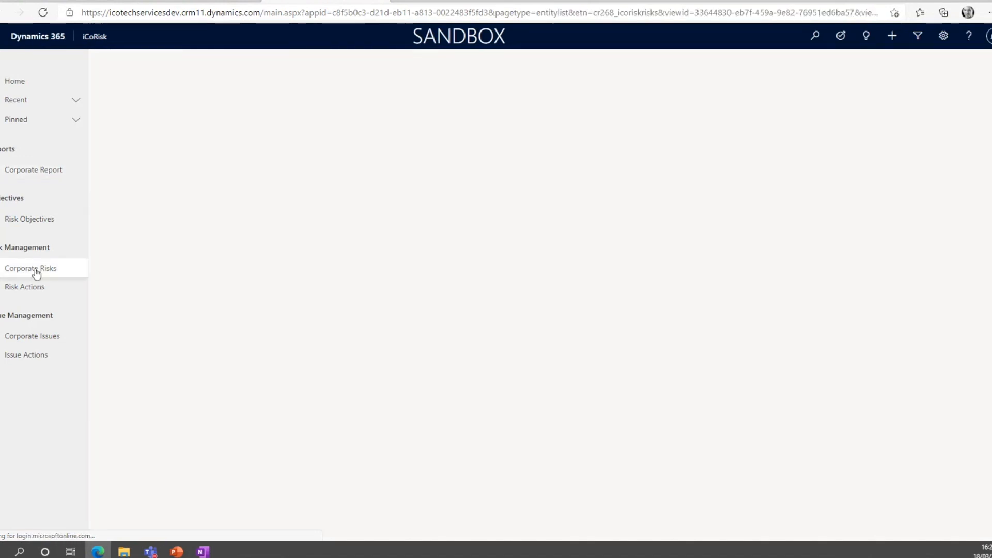
pyautogui.click(198, 133)
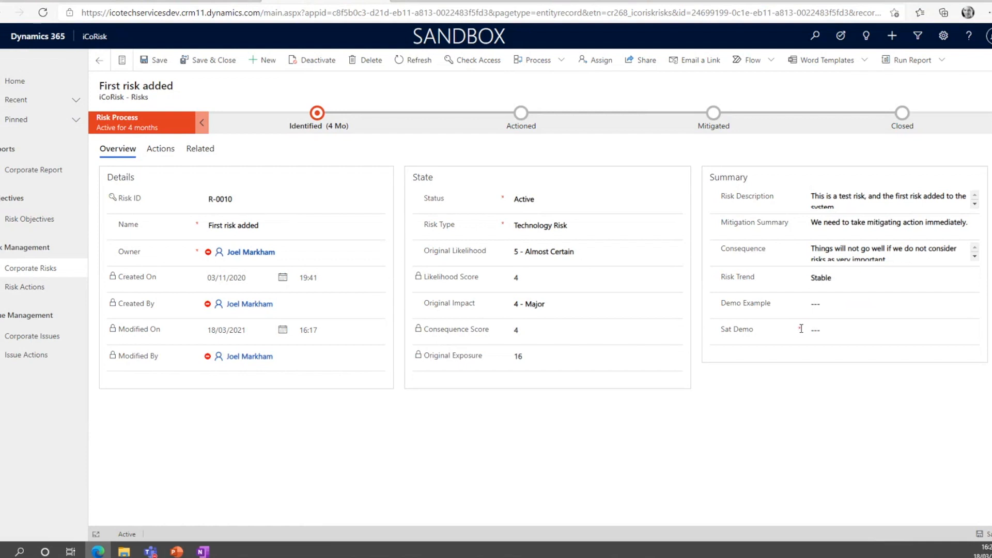
# Set the record's Risk Type to Financial Risk and try to save it with Sat Demo empty.
pyautogui.click(555, 225)
pyautogui.click(564, 249)
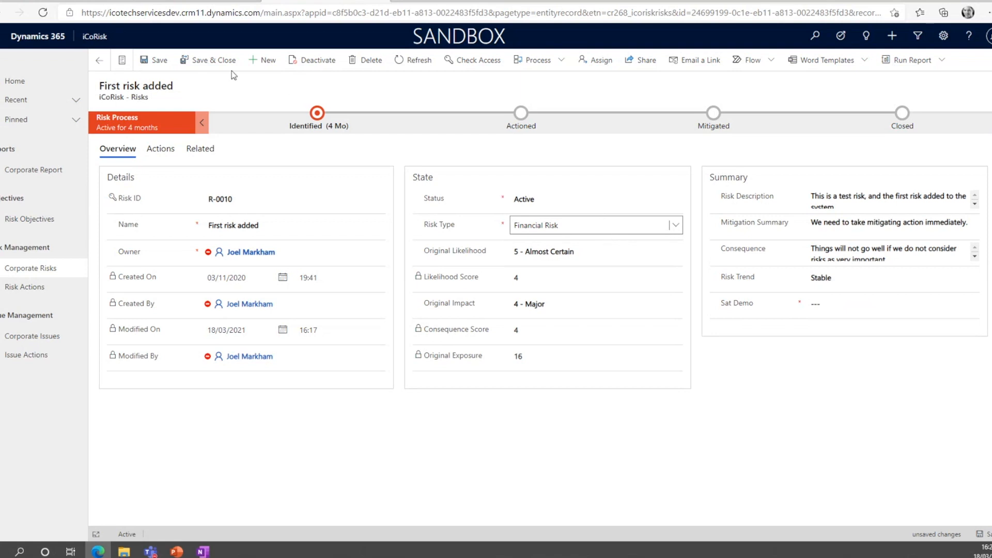
pyautogui.click(155, 60)
# Enter Yes in the Sat Demo field and save the risk record.
pyautogui.click(909, 321)
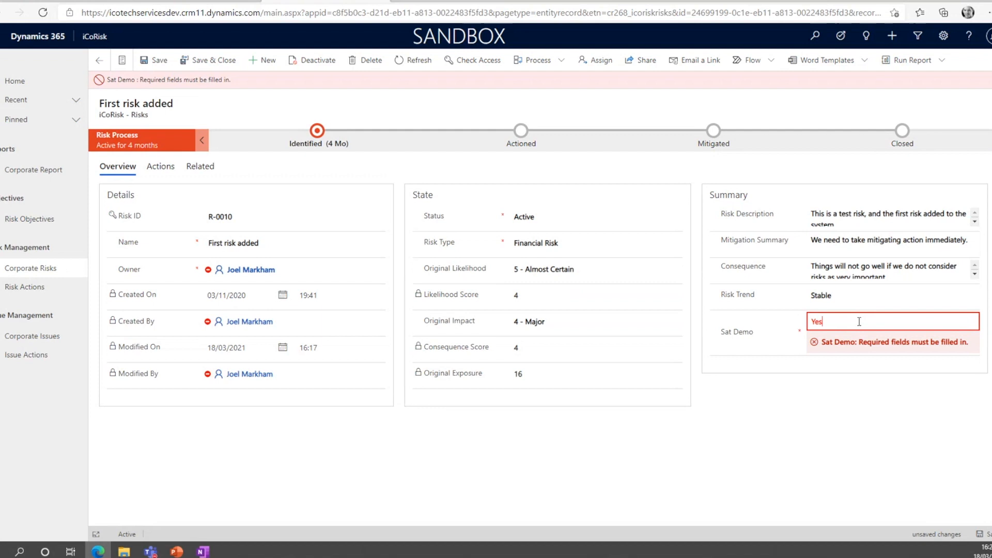
pyautogui.click(757, 412)
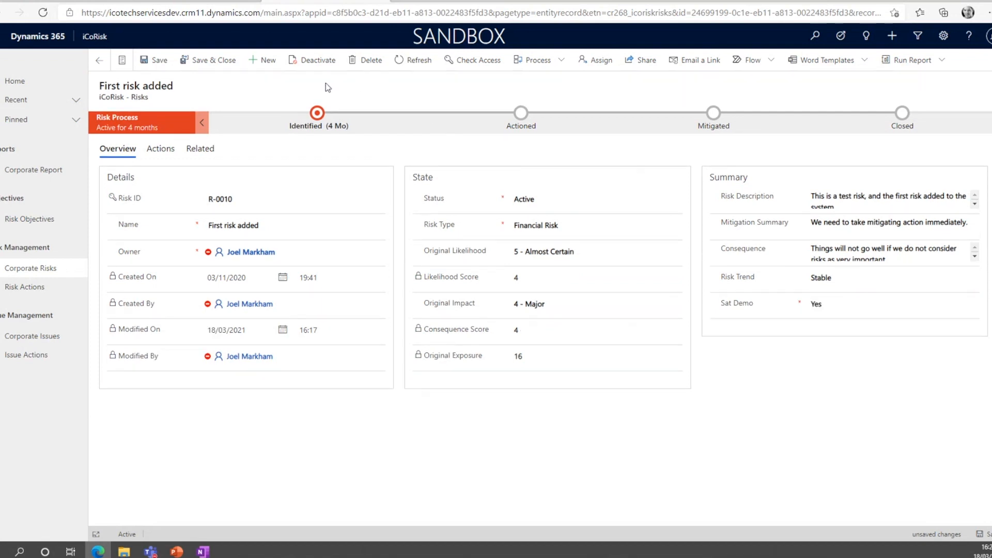
pyautogui.click(155, 60)
# Set the record's Risk Type to Technology Risk and save the record.
pyautogui.click(562, 230)
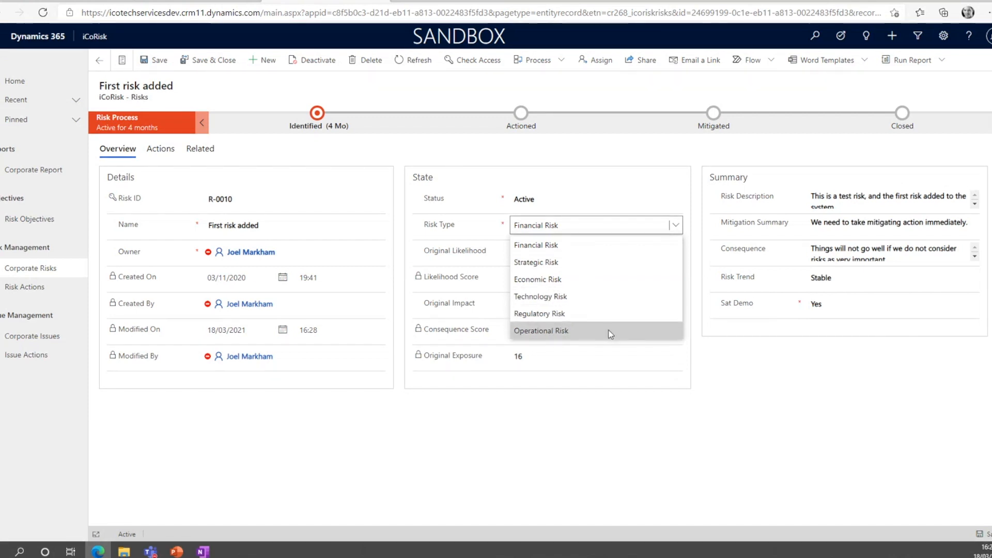
pyautogui.click(605, 299)
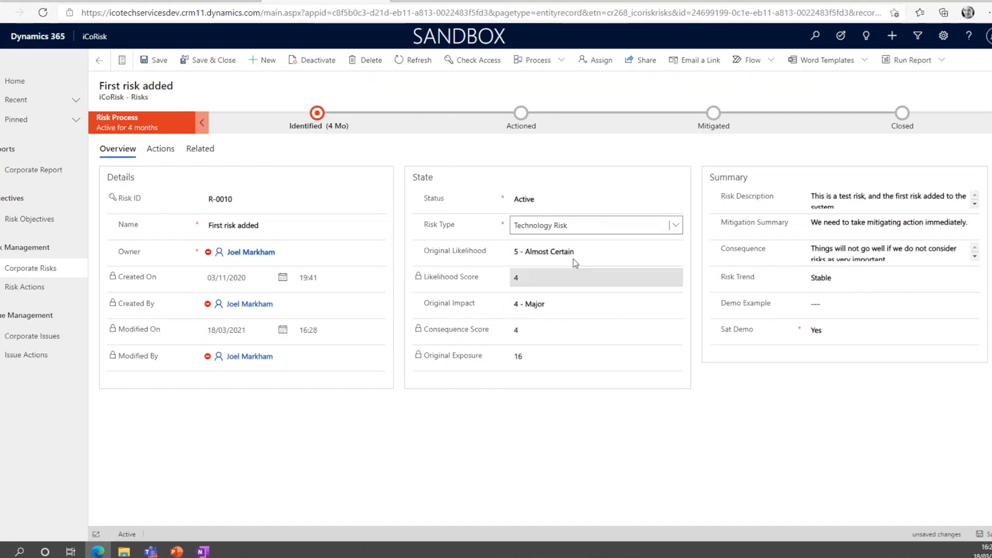
pyautogui.click(163, 66)
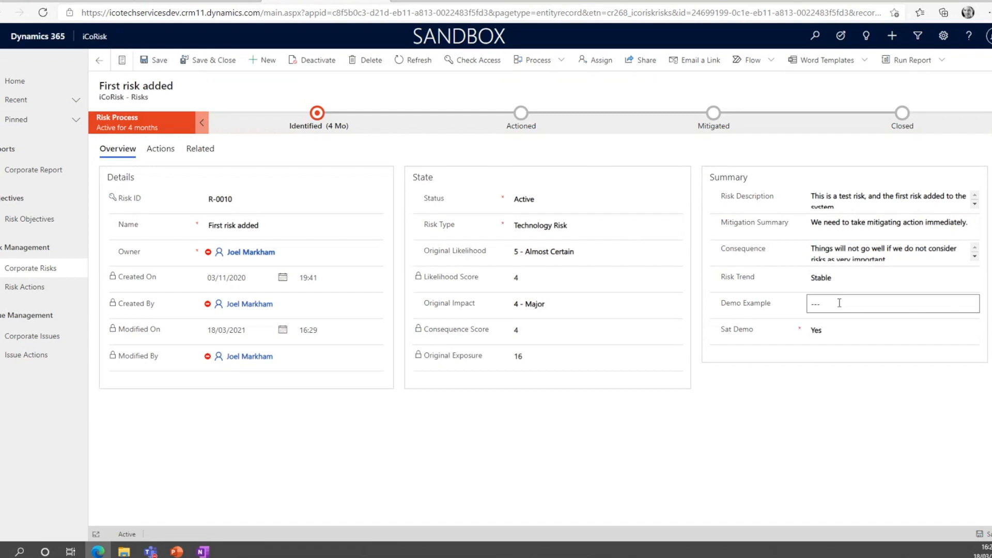
# Go back to the iCoRisk solution in the maker portal and show the iCoRisk - Risks table's business rules.
pyautogui.click(198, 1)
pyautogui.click(85, 3)
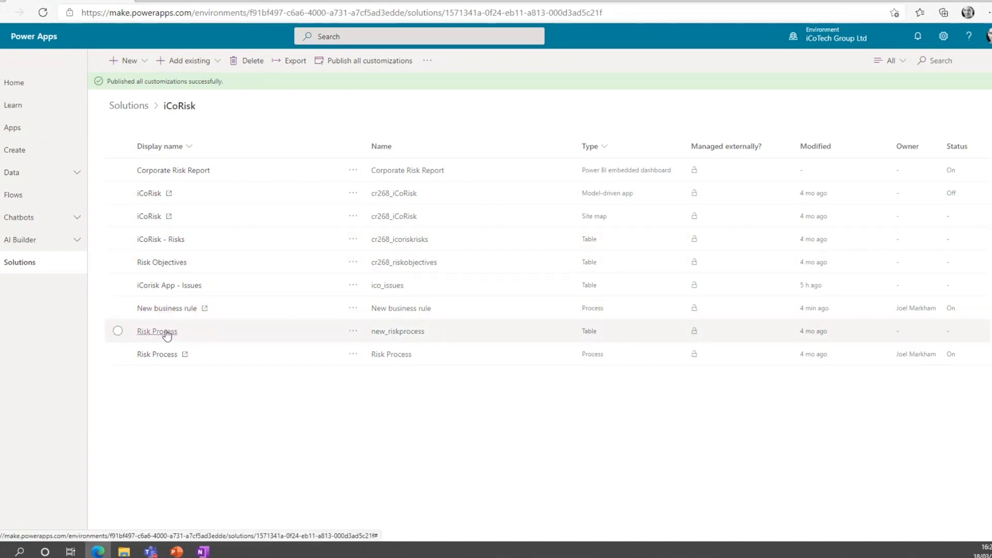
pyautogui.click(164, 240)
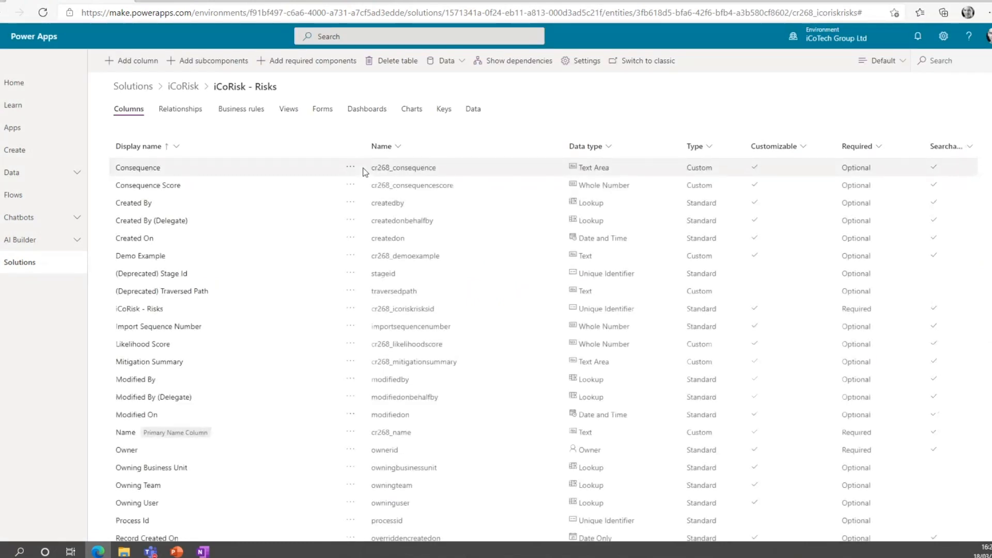
pyautogui.click(232, 110)
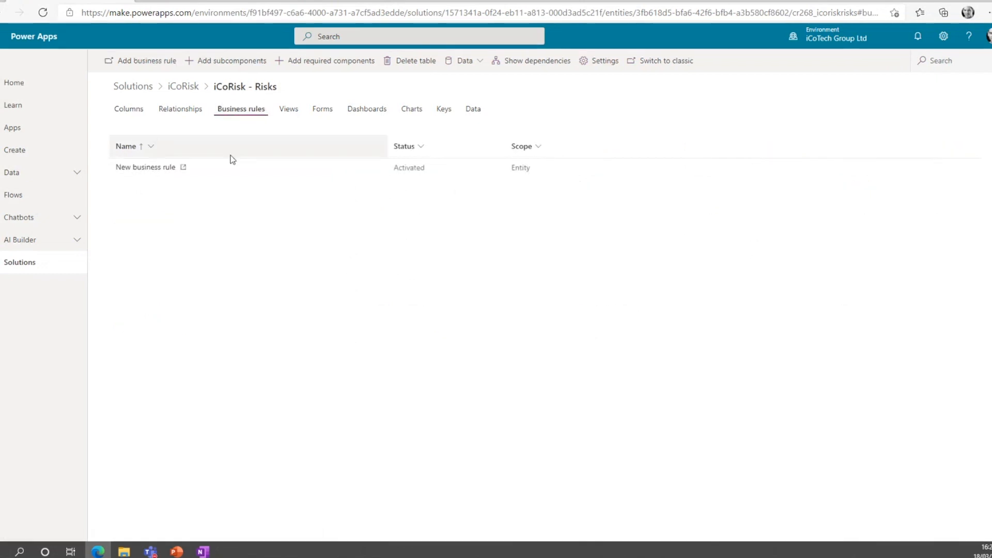
# Open New business rule in the rule designer and deactivate it.
pyautogui.click(159, 168)
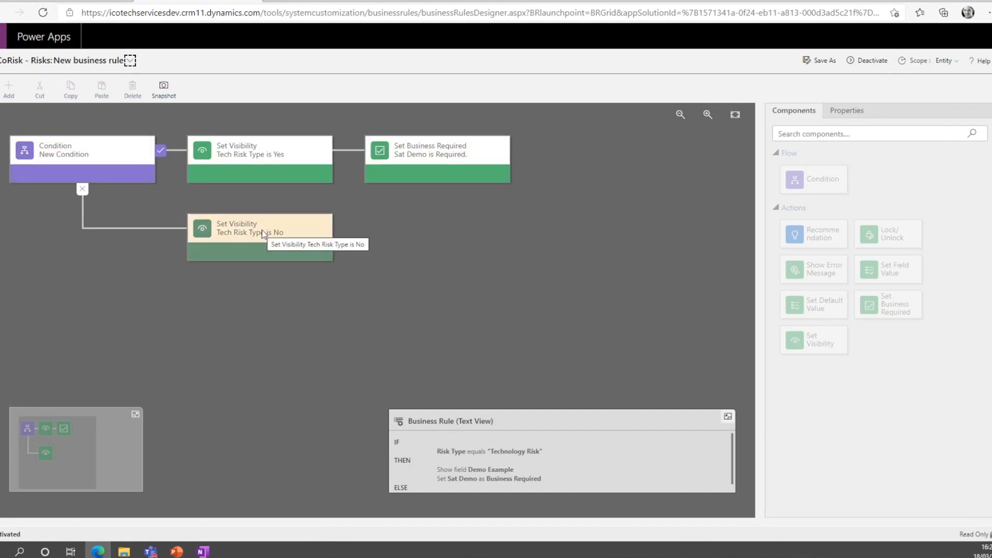
pyautogui.click(872, 60)
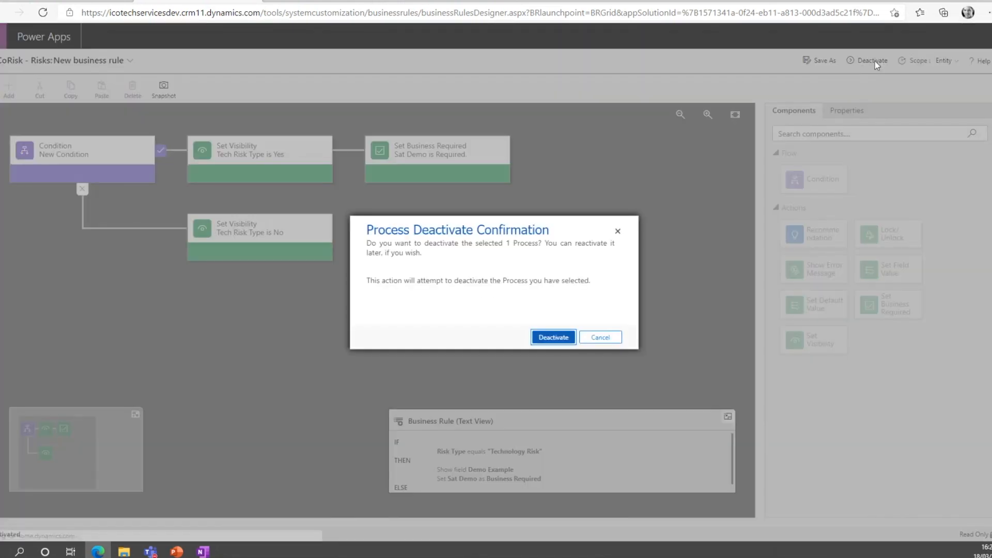
pyautogui.click(561, 339)
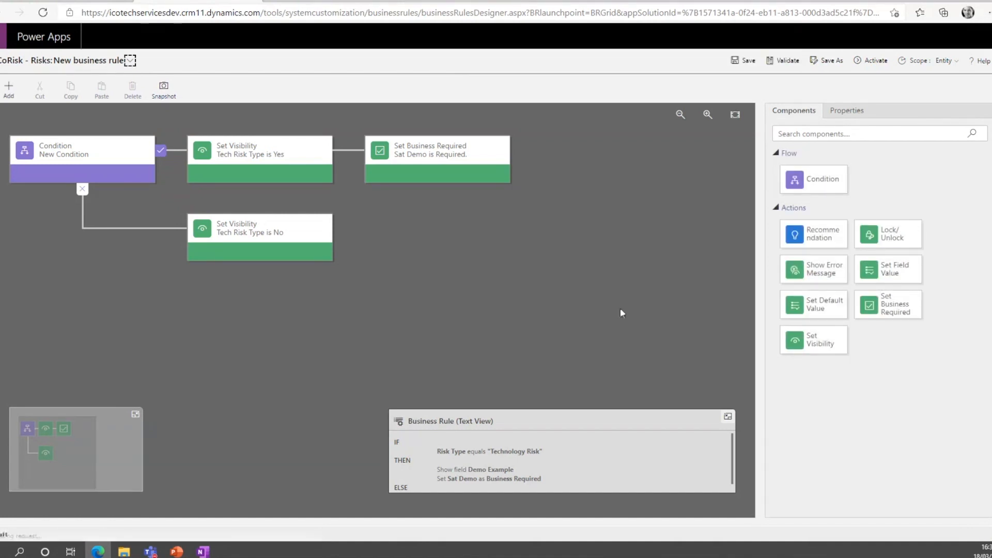
# Add a Set Business Required action after Tech Risk Type is No, setting Sat Demo to Not Business Required, and apply it.
pyautogui.click(436, 155)
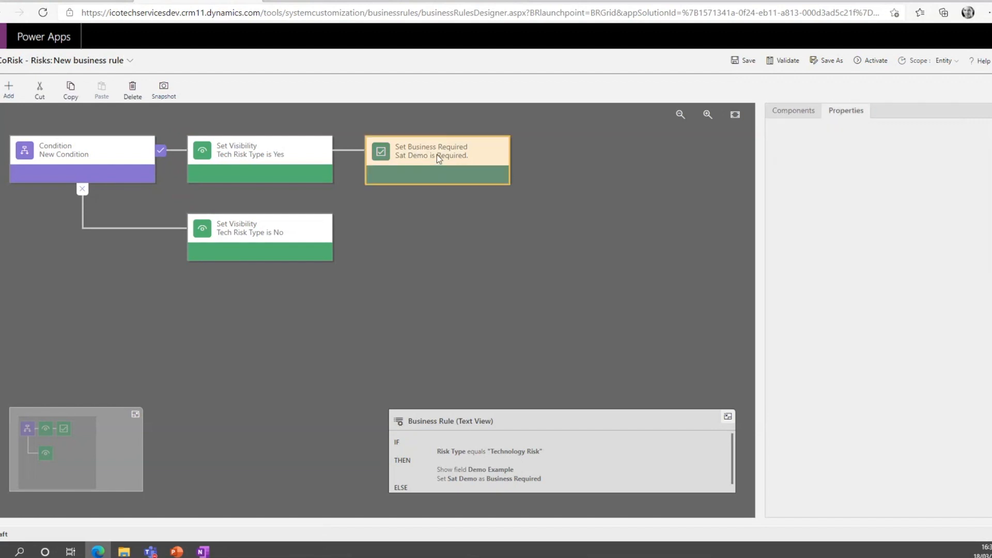
pyautogui.click(794, 114)
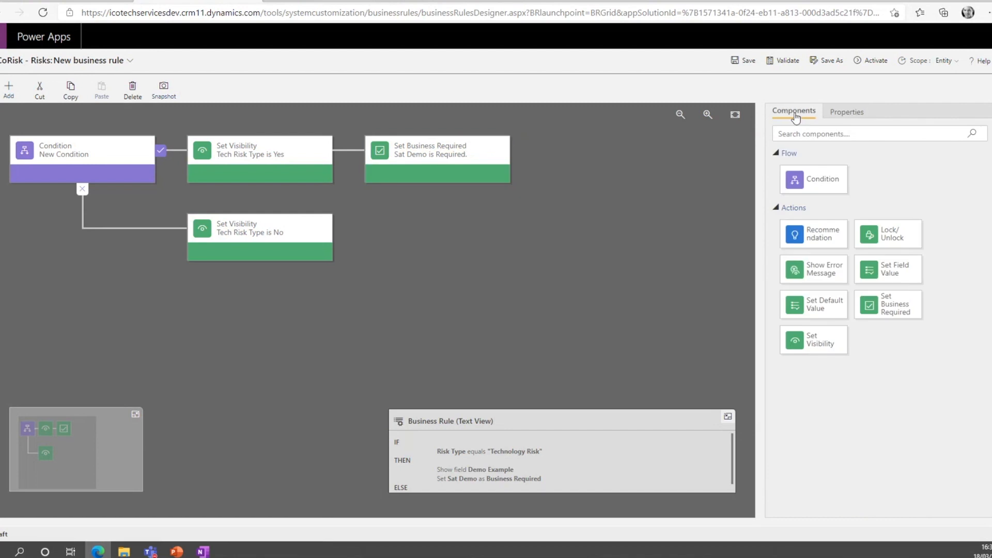
pyautogui.moveTo(890, 309); pyautogui.dragTo(351, 242)
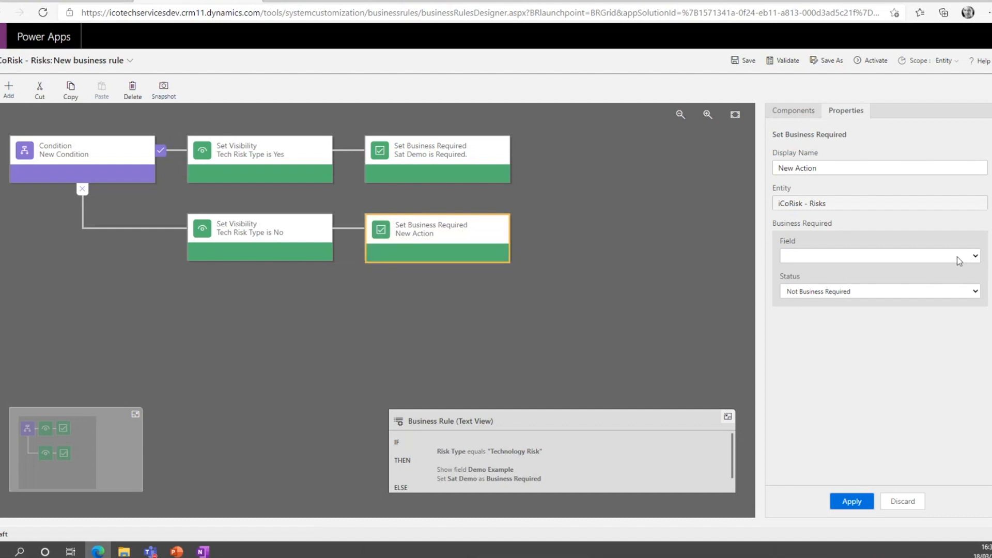
pyautogui.click(977, 254)
pyautogui.scroll(-2, 839, 424)
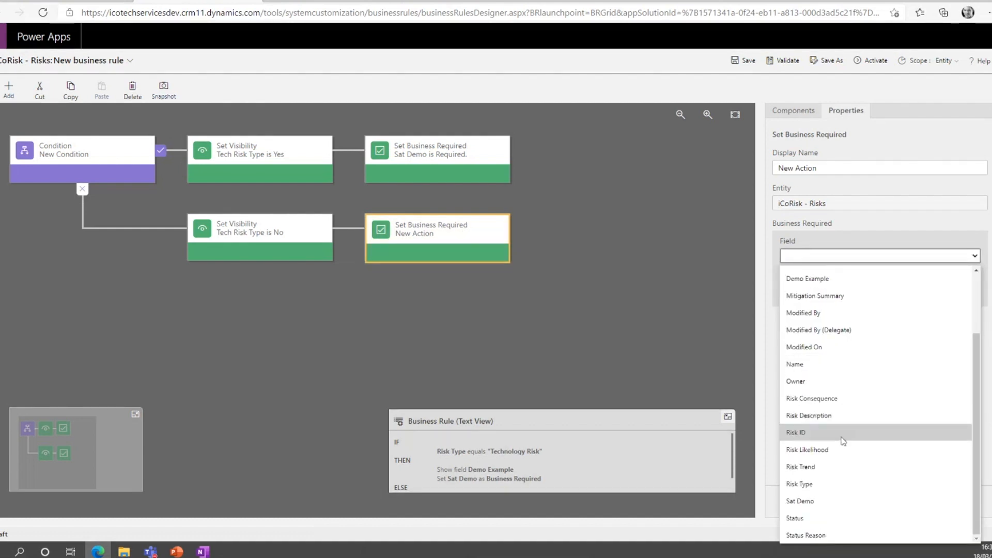
pyautogui.click(828, 501)
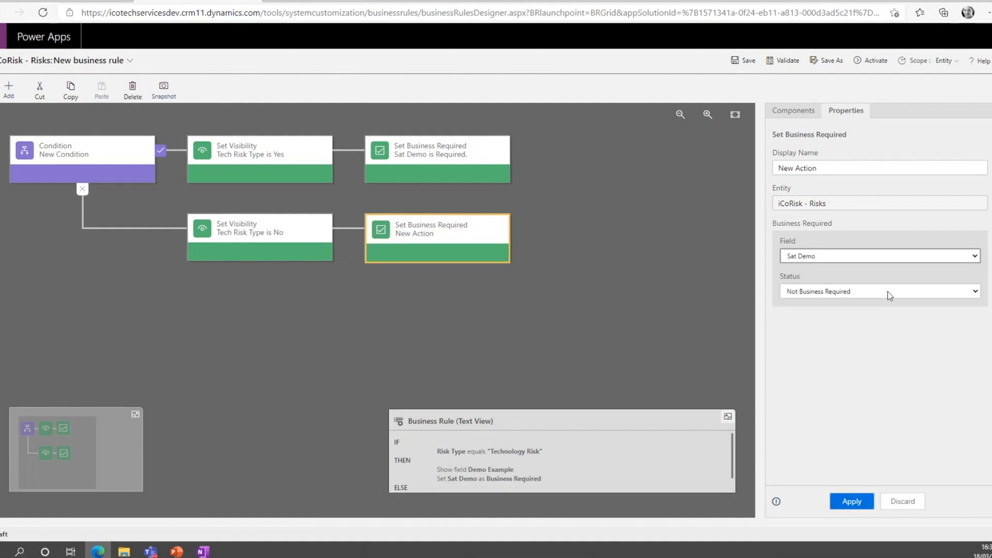
pyautogui.click(851, 500)
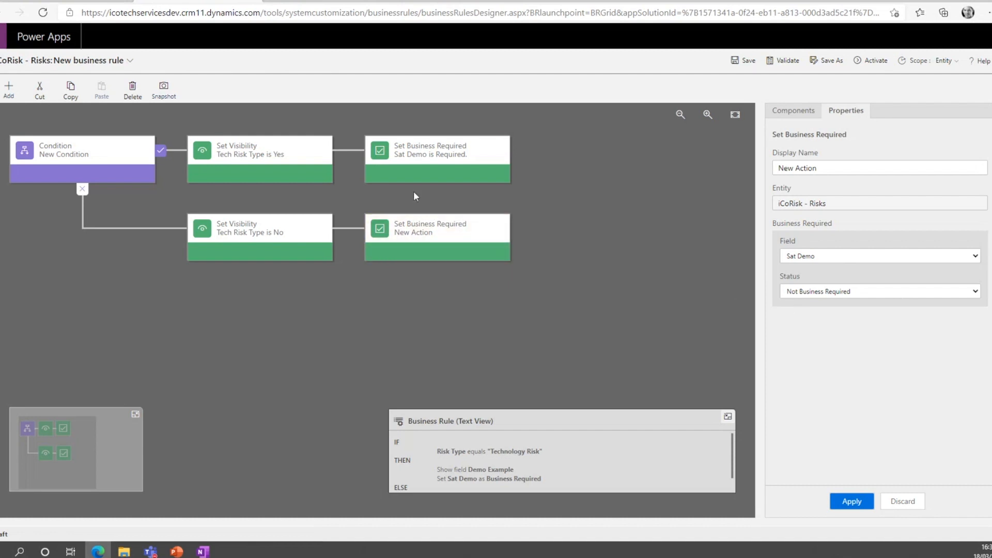
# Compare the field and status settings of the rule's two Set Business Required actions.
pyautogui.click(422, 155)
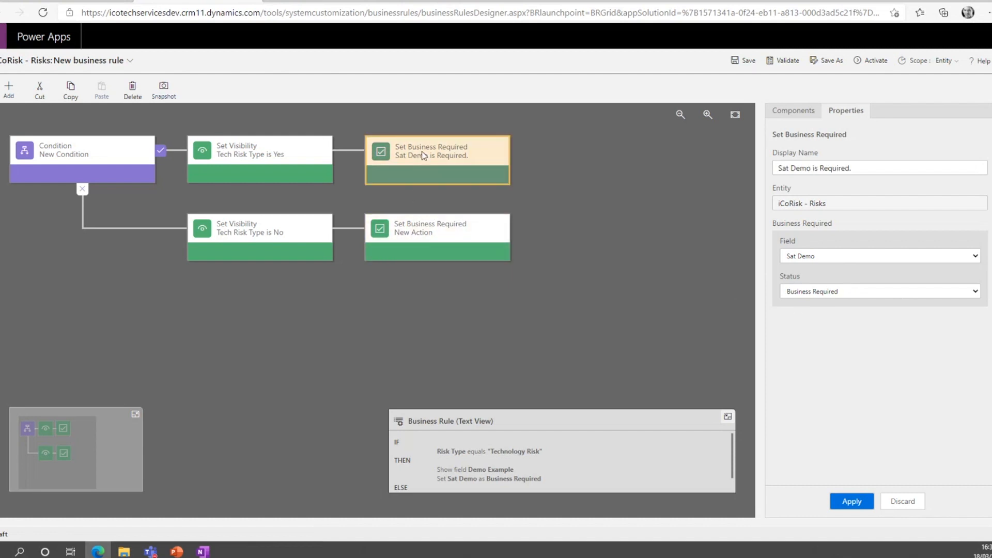
pyautogui.click(431, 231)
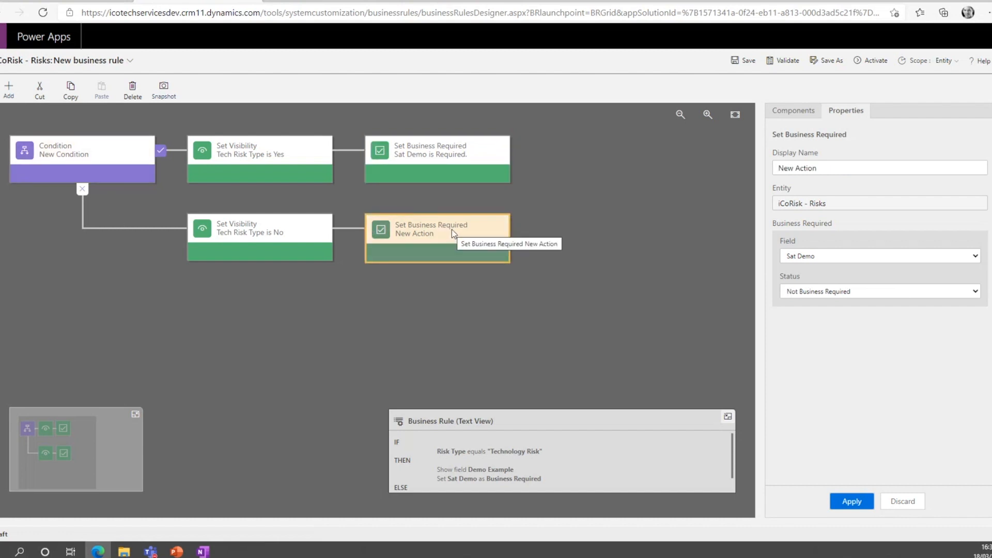
pyautogui.click(411, 154)
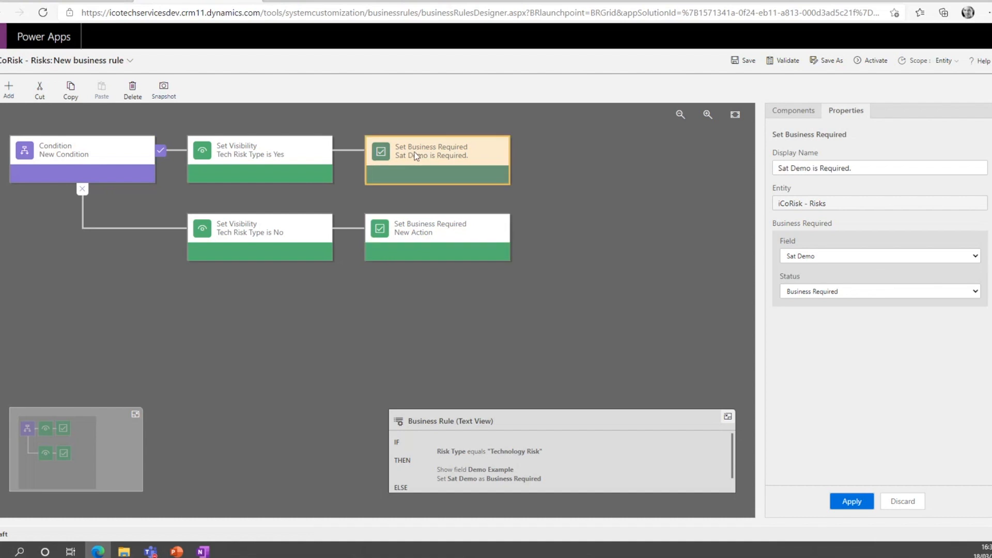
# Apply the Sat Demo is Required action's settings, then save and validate the business rule.
pyautogui.click(851, 501)
pyautogui.click(745, 64)
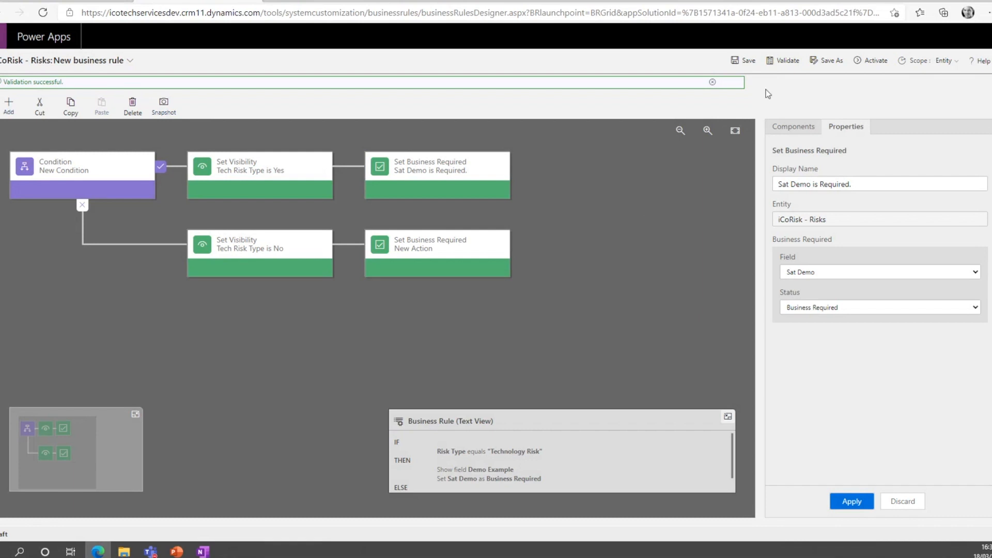
pyautogui.click(782, 61)
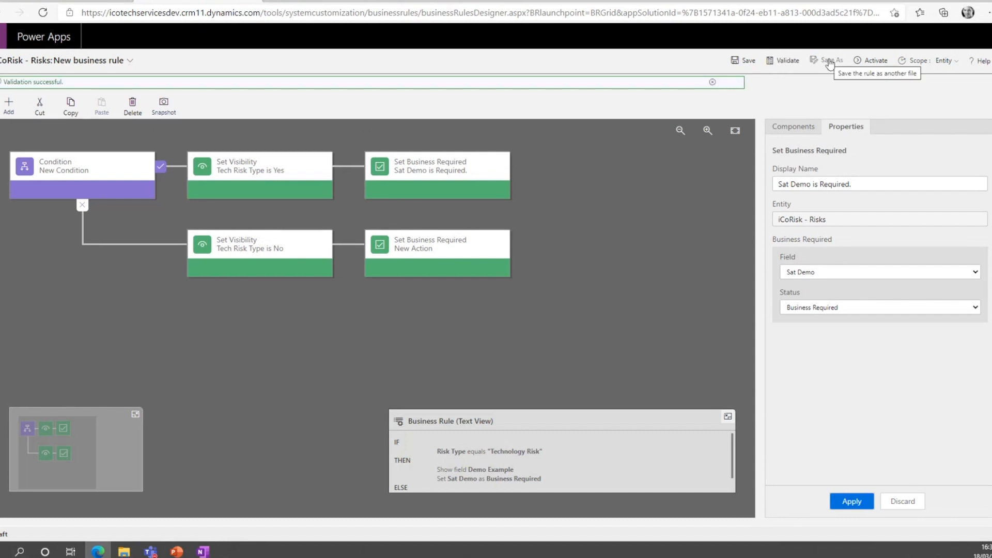
# Activate the New business rule process and close its designer, returning to the iCoRisk - Risks table's business rules.
pyautogui.click(872, 65)
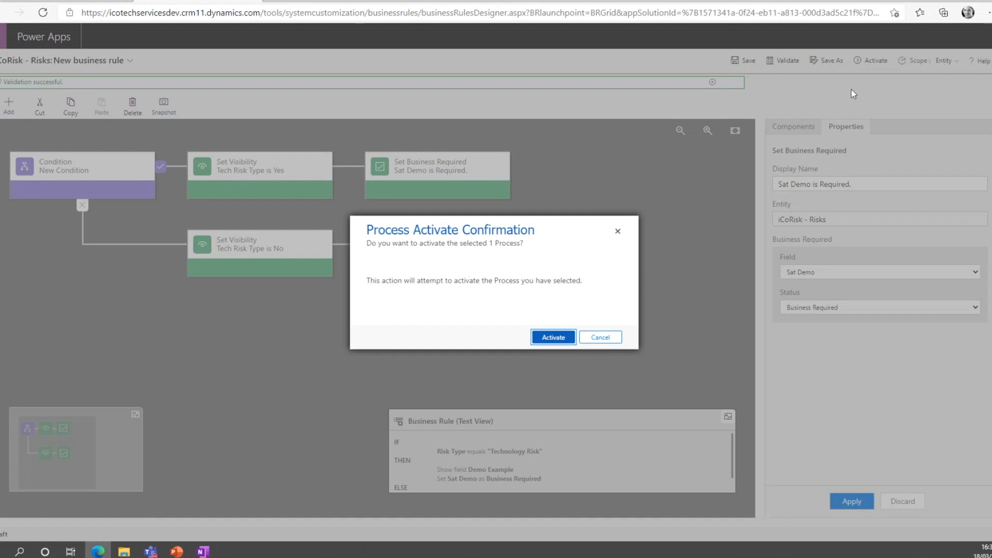
pyautogui.click(544, 339)
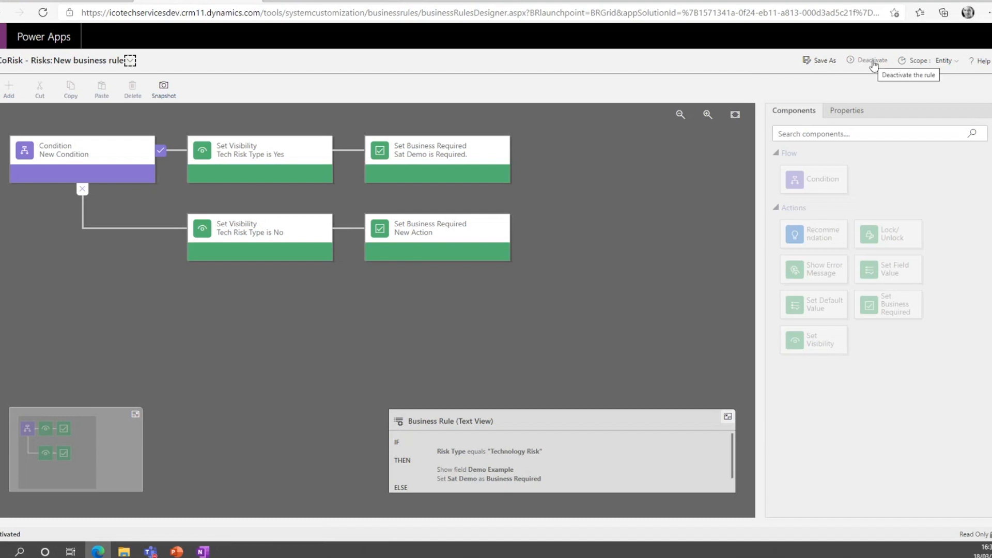
pyautogui.click(253, 1)
pyautogui.click(550, 325)
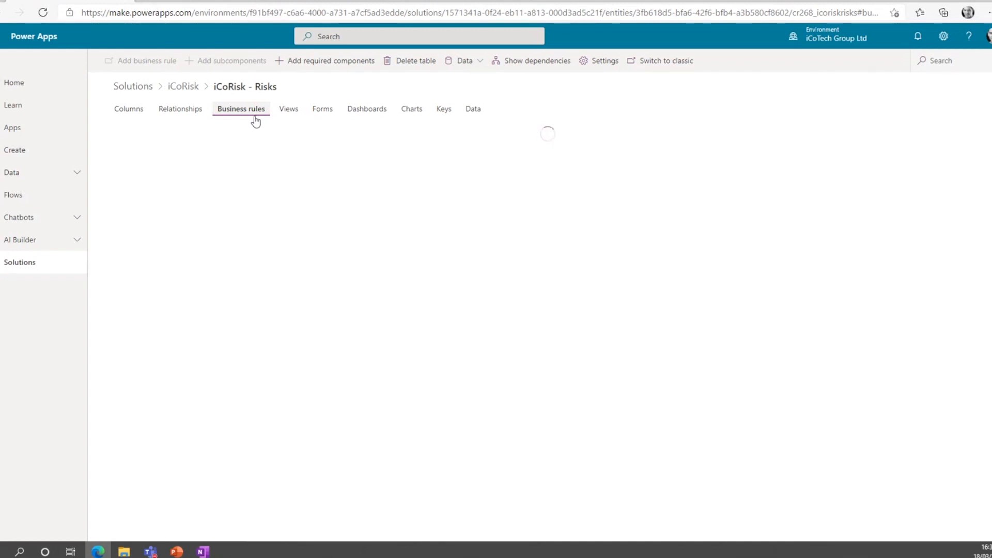
# Switch to the iCoRisk app, reload the Corporate Risks list and open the First risk added record.
pyautogui.click(313, 1)
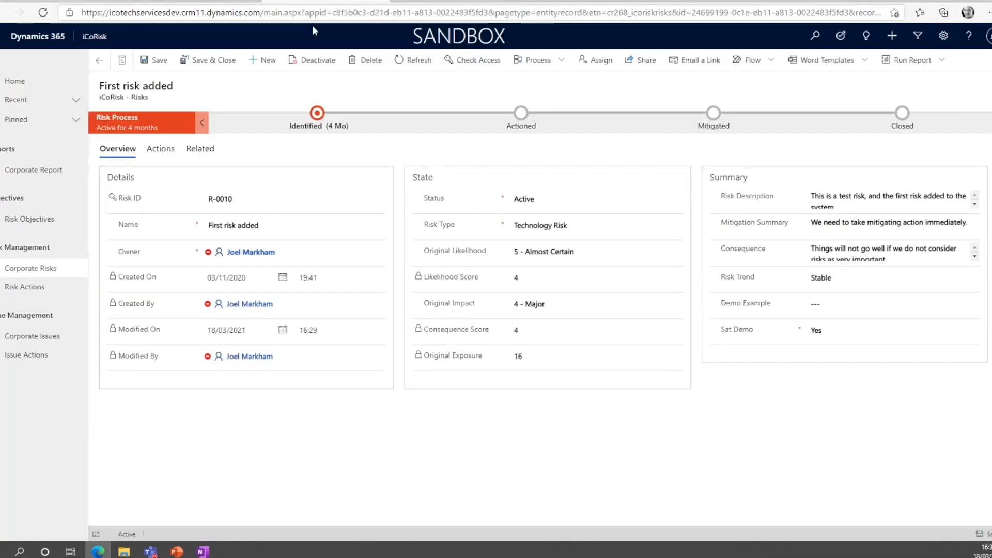
pyautogui.click(36, 268)
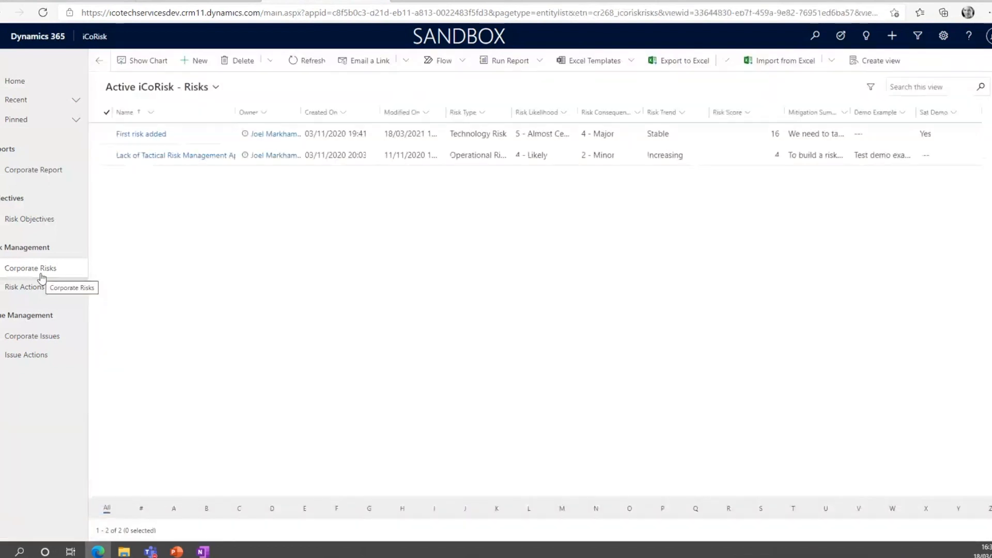
pyautogui.click(41, 14)
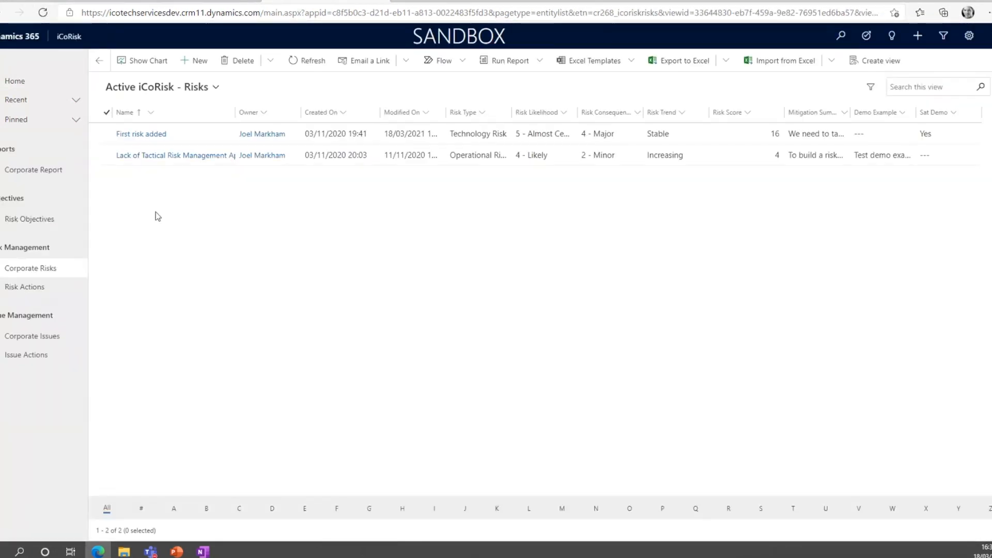
pyautogui.click(190, 134)
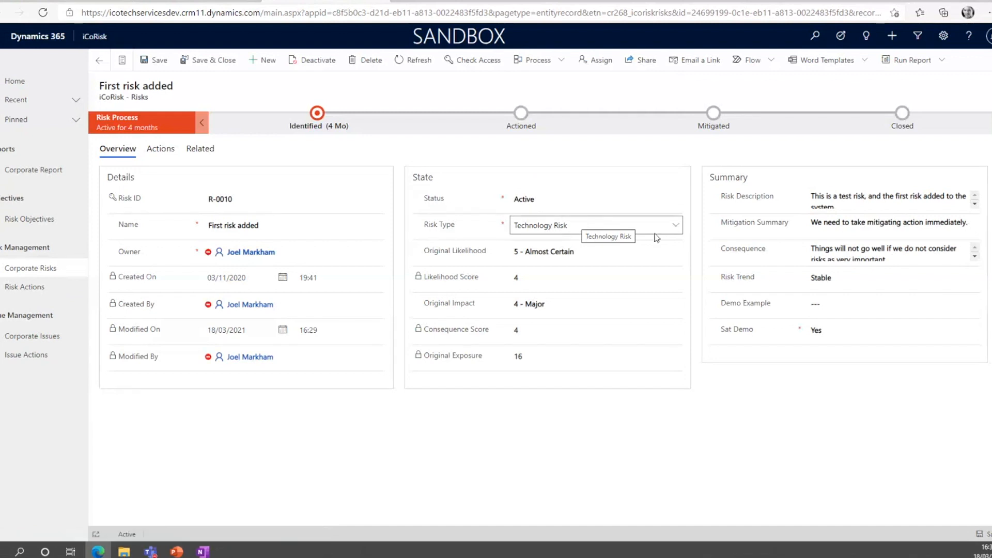
# Set the First risk added record's Risk Type to Financial Risk, then save and close it.
pyautogui.click(589, 225)
pyautogui.click(586, 244)
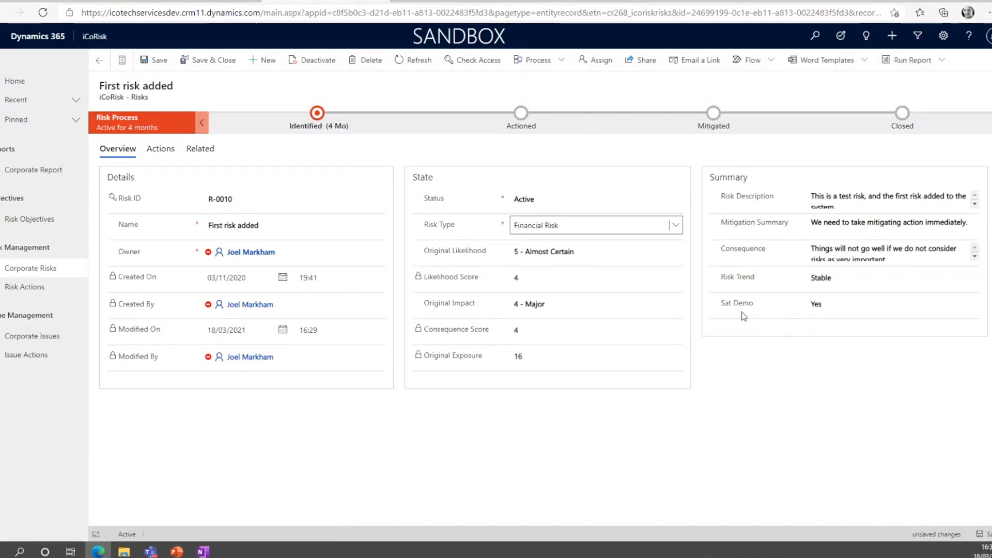
pyautogui.click(159, 65)
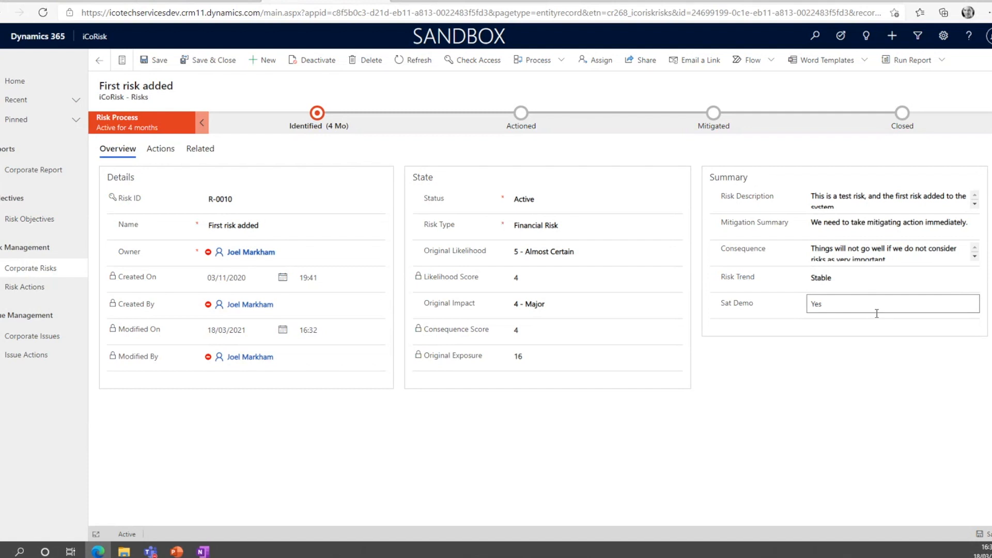
pyautogui.click(214, 61)
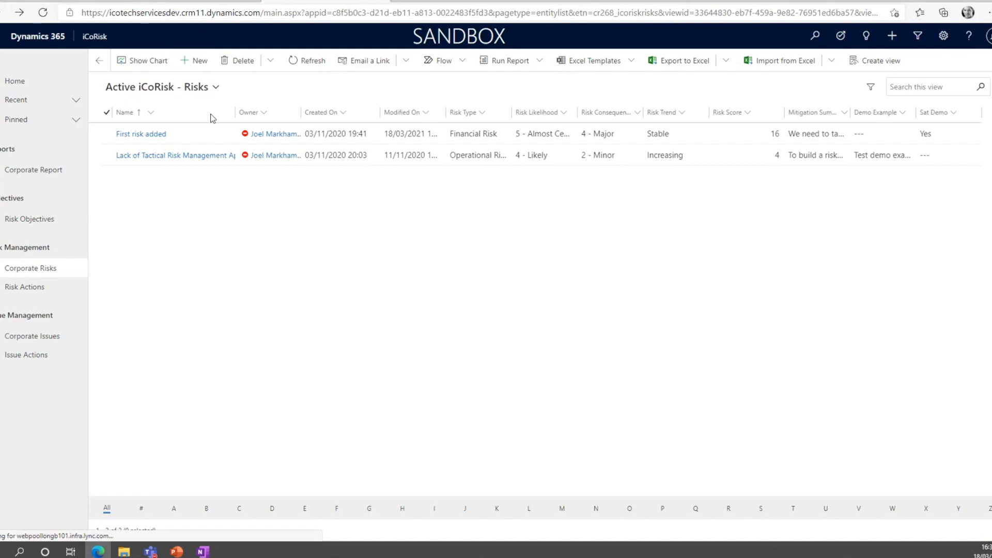
# Start a new corporate risk named Test Risk with the Risk Type Financial Risk.
pyautogui.click(195, 60)
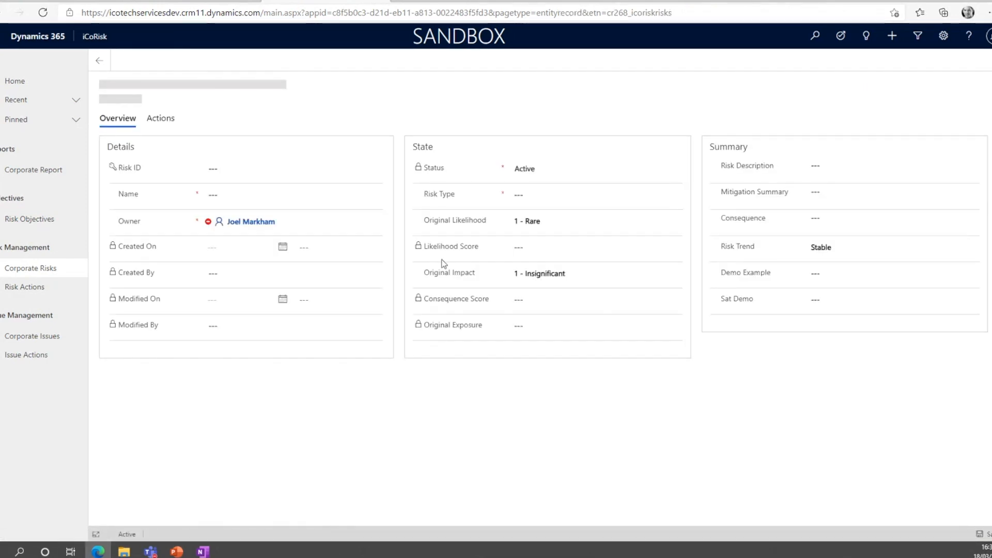
pyautogui.click(257, 221)
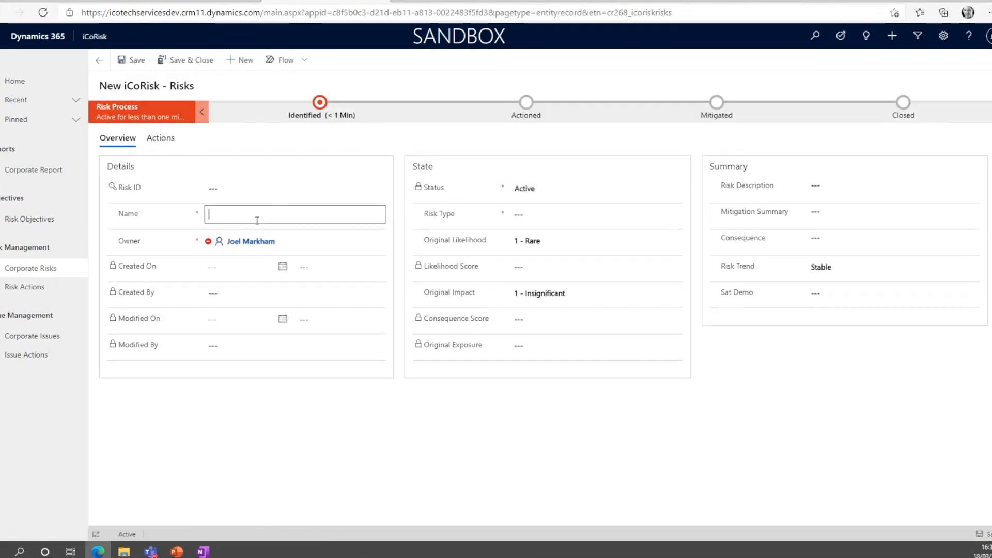
pyautogui.write('Test Risk')
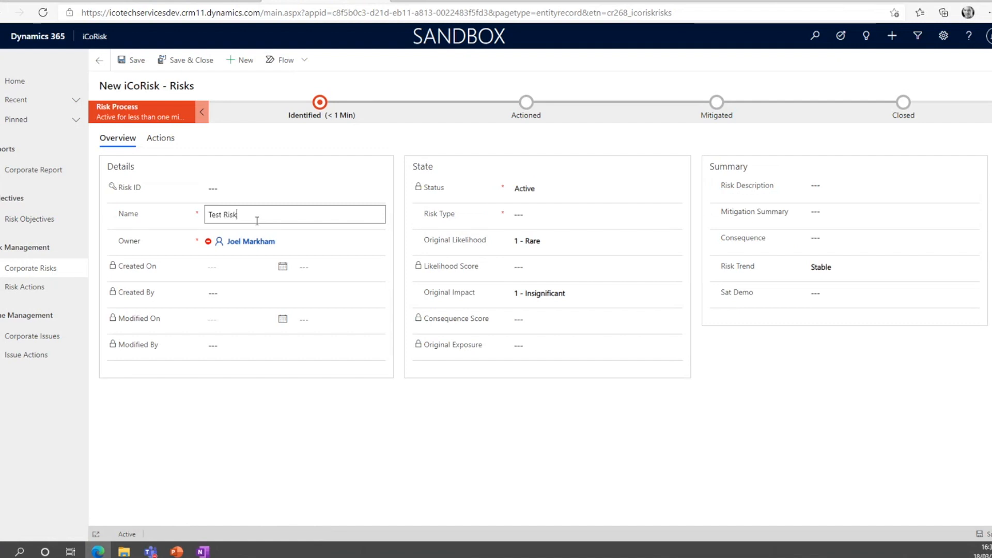
pyautogui.click(542, 216)
pyautogui.click(552, 253)
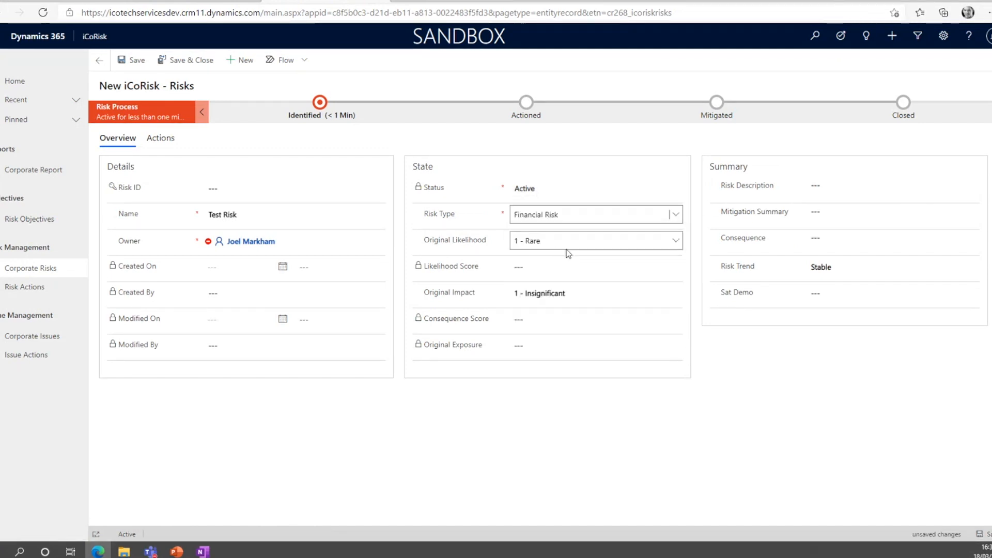
# Set the new risk's Original Likelihood to 4 - Likely and its Original Impact to 4 - Major.
pyautogui.click(567, 241)
pyautogui.click(562, 290)
pyautogui.click(564, 293)
pyautogui.click(564, 346)
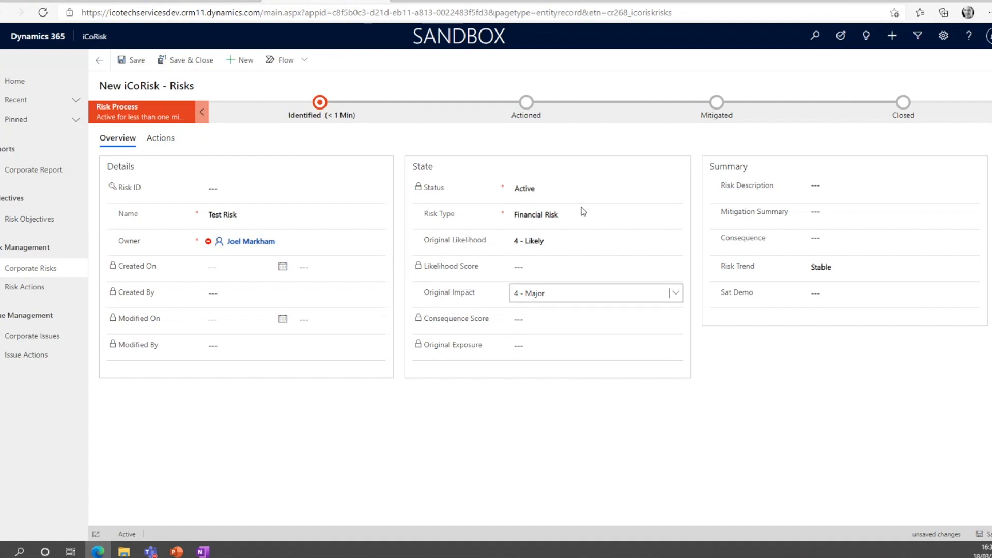
# Enter Demo Workshop 3 Risk as Risk Description and Test as Mitigation Summary and Consequence, then save with Sat Demo left blank.
pyautogui.click(829, 189)
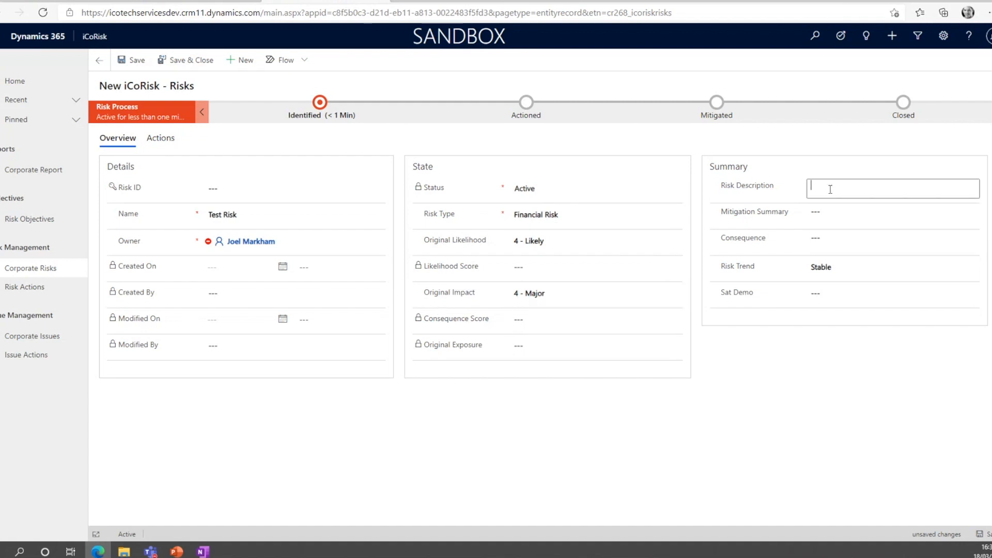
pyautogui.write('Demo Workshp')
pyautogui.press('BackSpace')
pyautogui.write('op 3 Risk')
pyautogui.press('Tab')
pyautogui.write('Test')
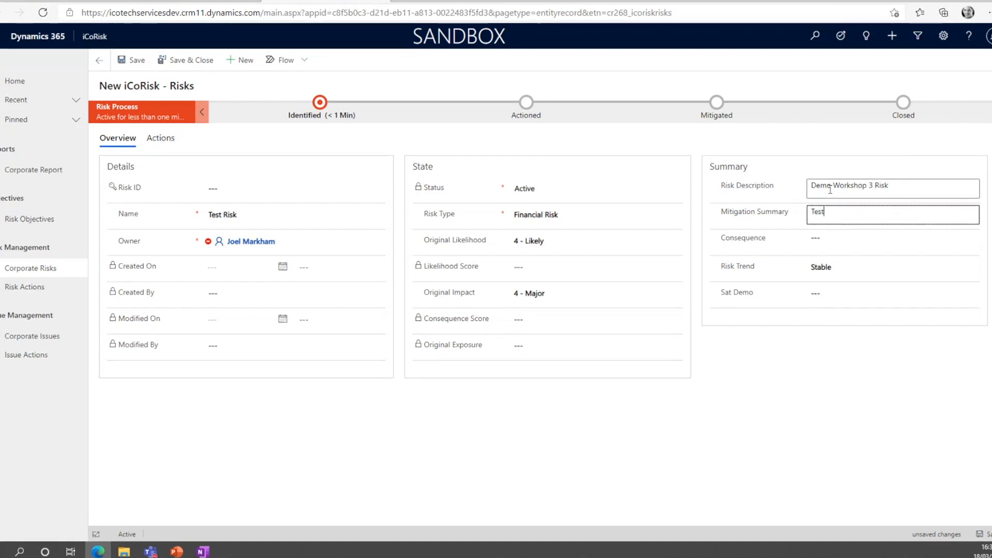
pyautogui.press('Tab')
pyautogui.write('Test')
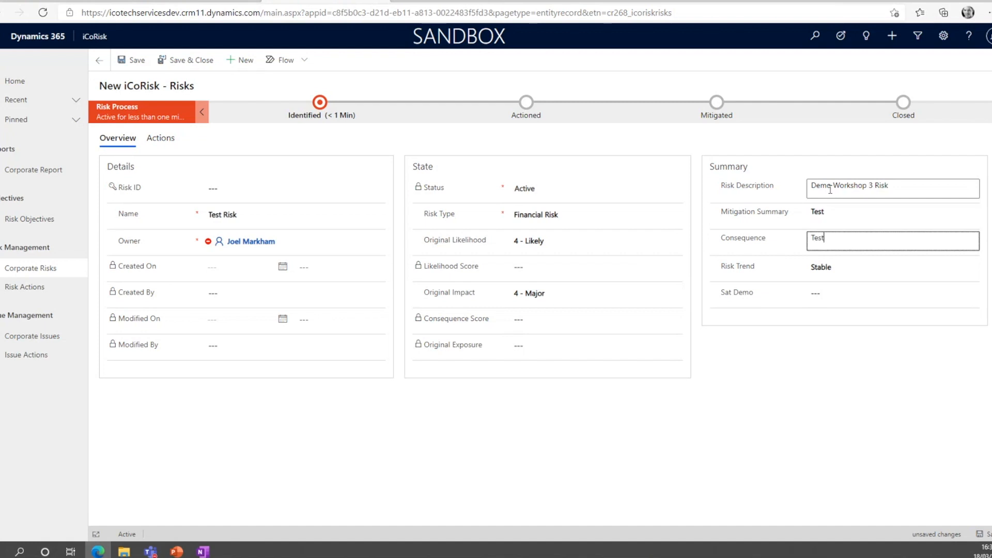
pyautogui.click(846, 291)
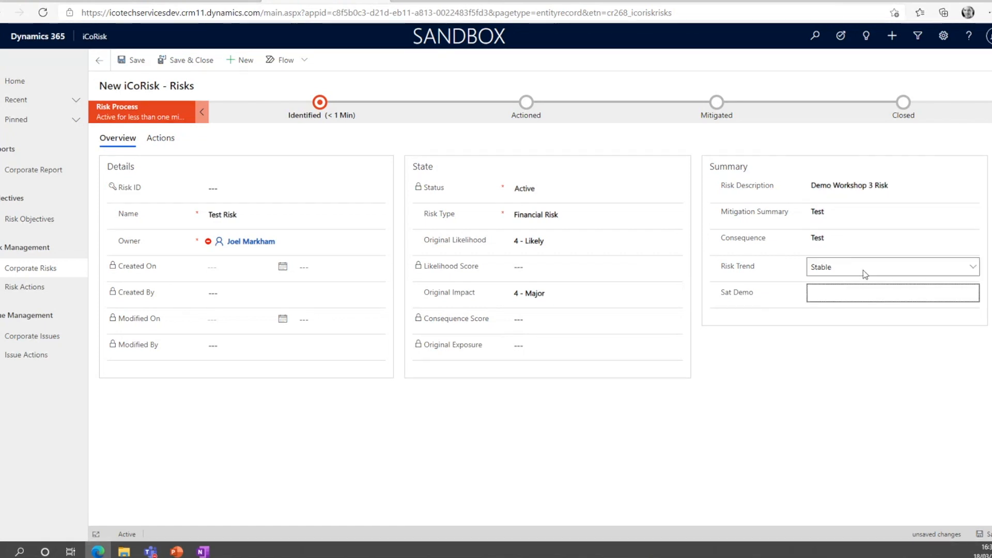
pyautogui.click(860, 343)
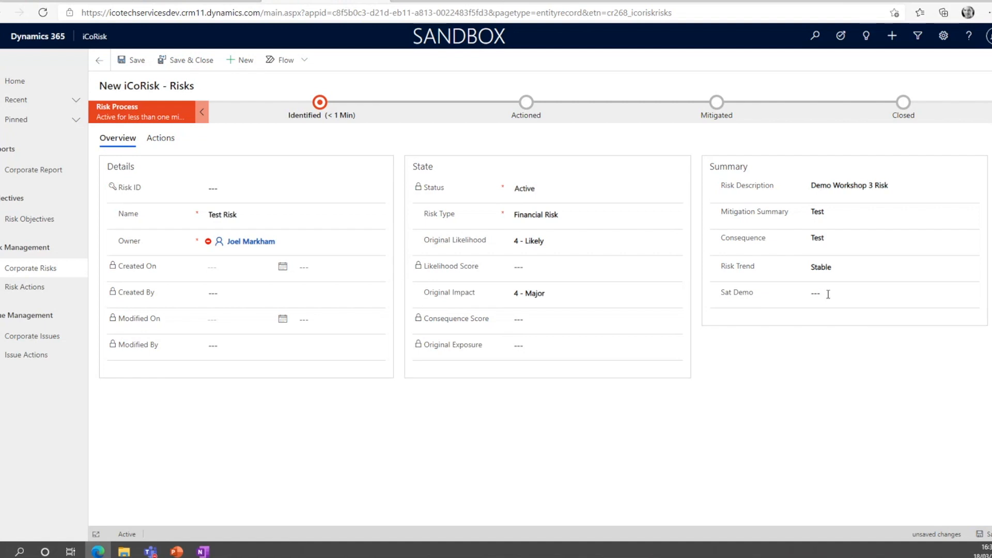
pyautogui.click(130, 61)
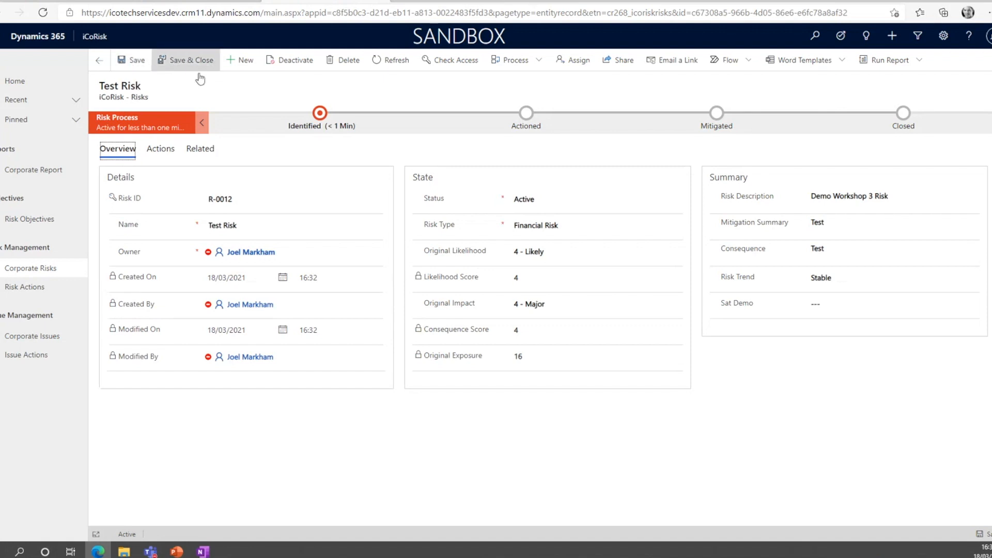
# Change Test Risk's Risk Type to Technology Risk and try to save the record with Sat Demo blank.
pyautogui.click(581, 227)
pyautogui.click(572, 294)
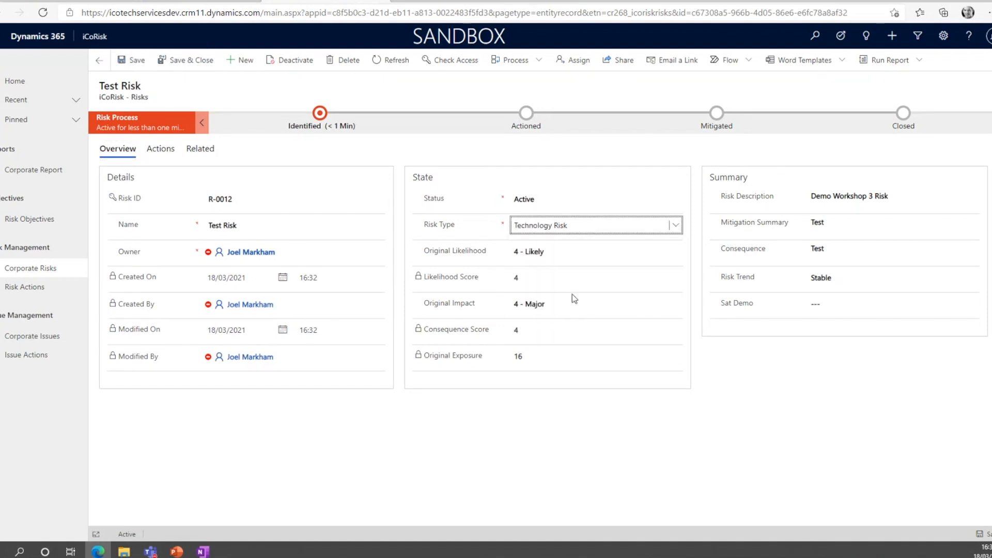
pyautogui.click(141, 63)
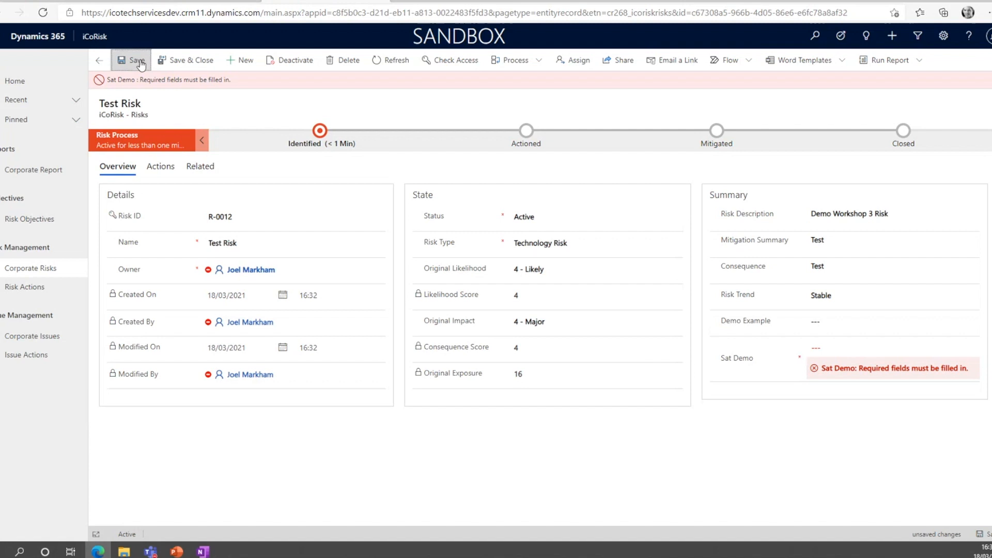
# Fill in Demo Example with "Tech Risk - SQL On Prem !" and Sat Demo with "SQL Service!", then save and close the record.
pyautogui.click(854, 323)
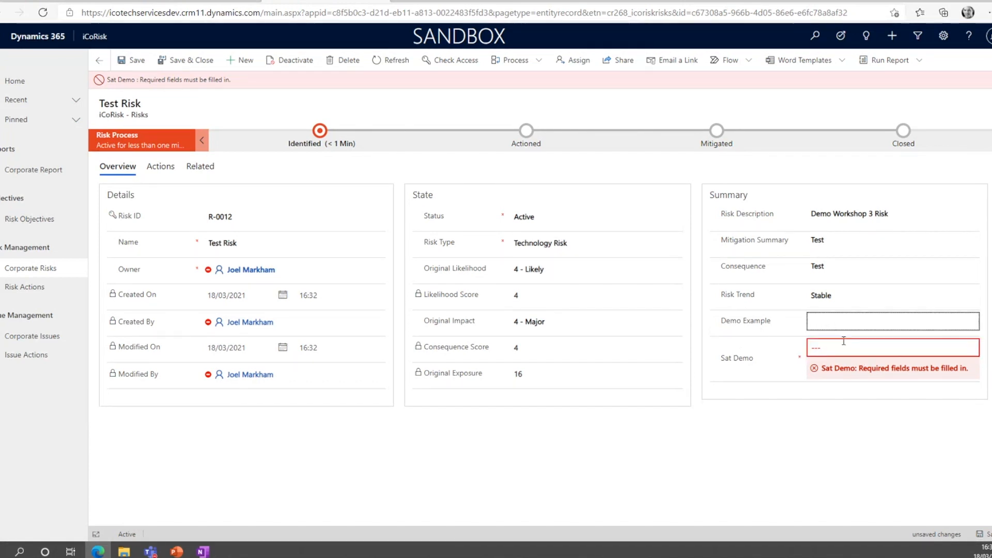
pyautogui.write('Tec')
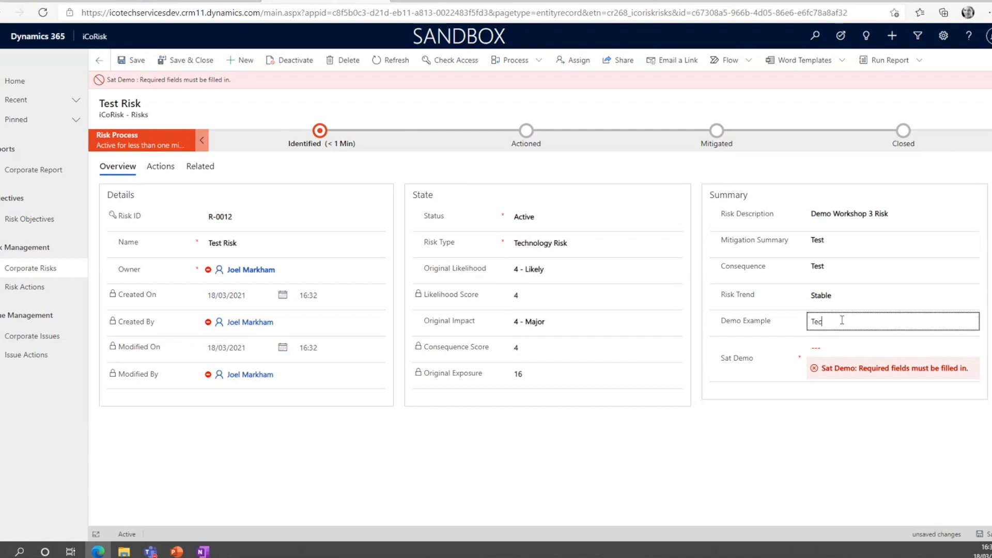
pyautogui.write('h Risk - SQL On Prem !')
pyautogui.click(822, 348)
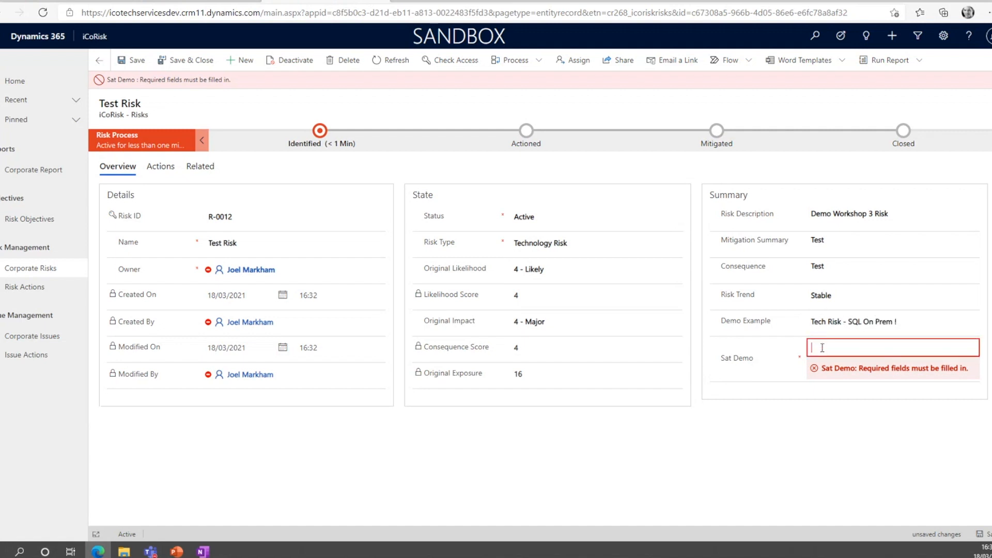
pyautogui.write('SQL Service!')
pyautogui.click(132, 60)
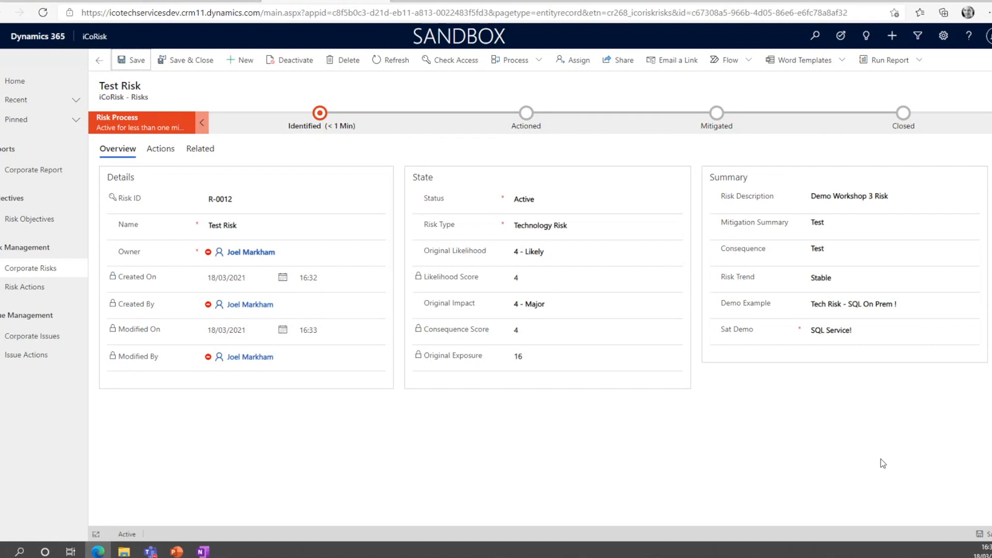
pyautogui.click(181, 62)
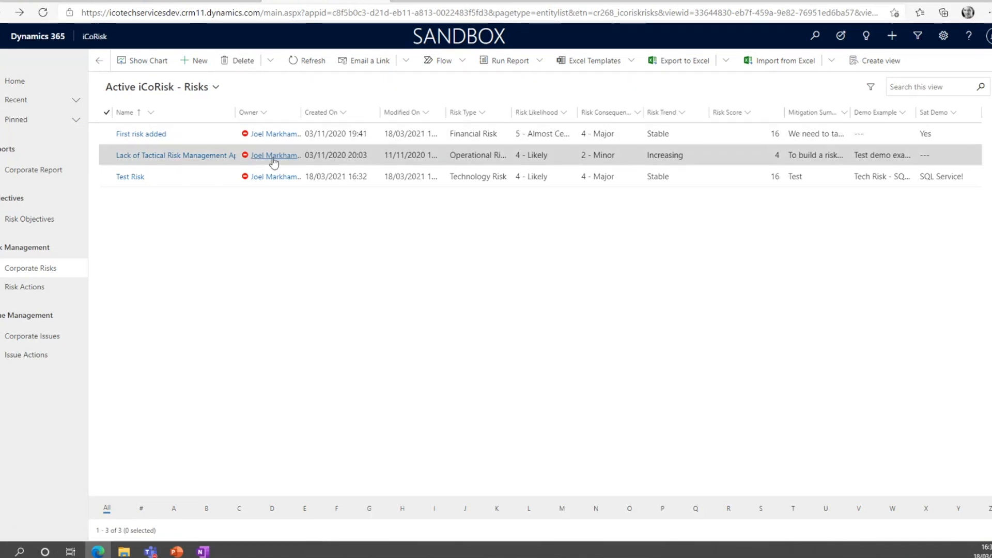
# Switch to the Power Apps maker portal and open the iCoRisk solution.
pyautogui.moveTo(274, 161)
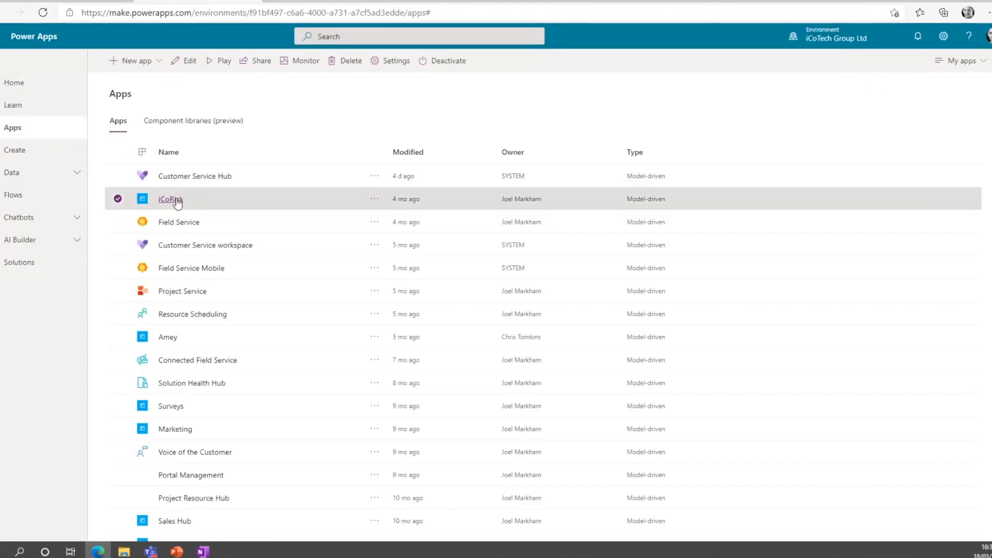
pyautogui.click(61, 263)
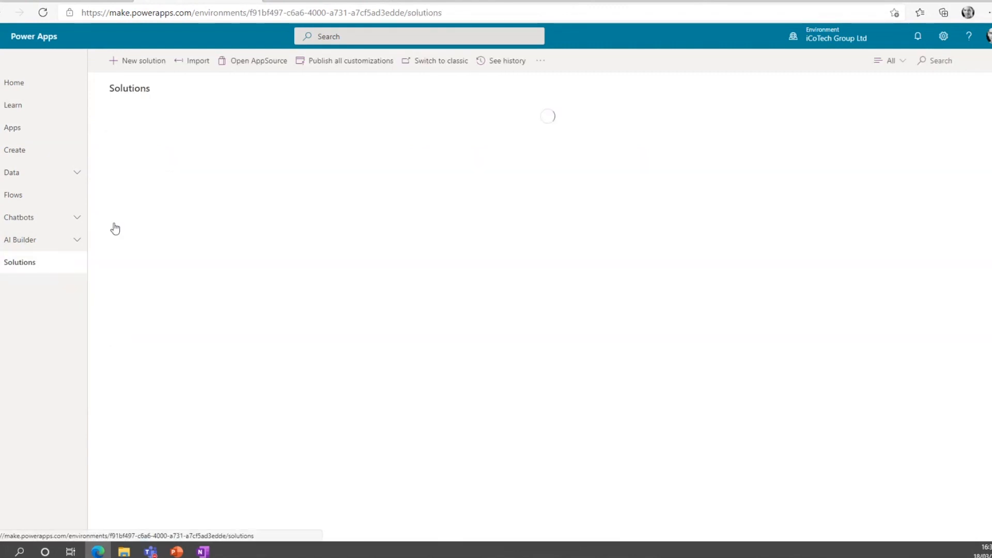
pyautogui.click(148, 217)
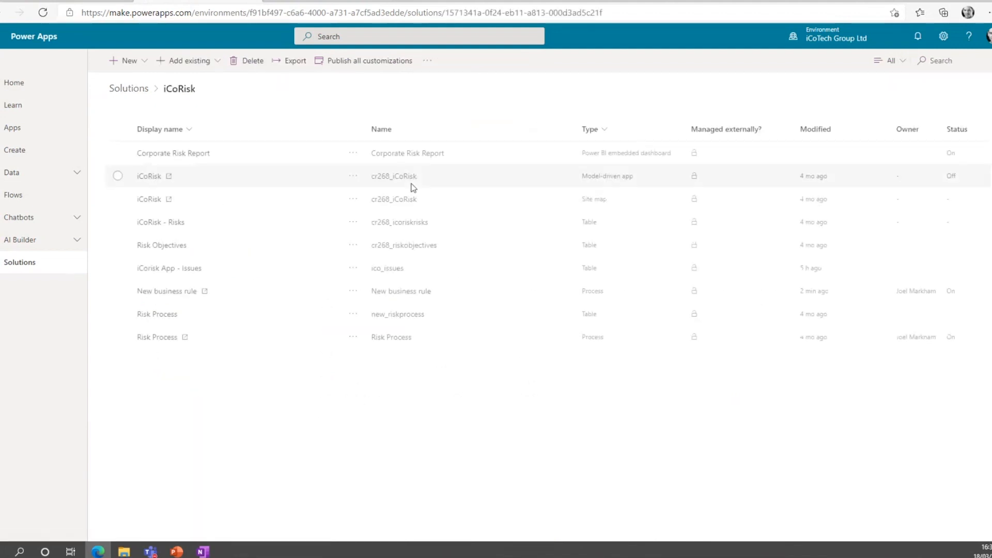
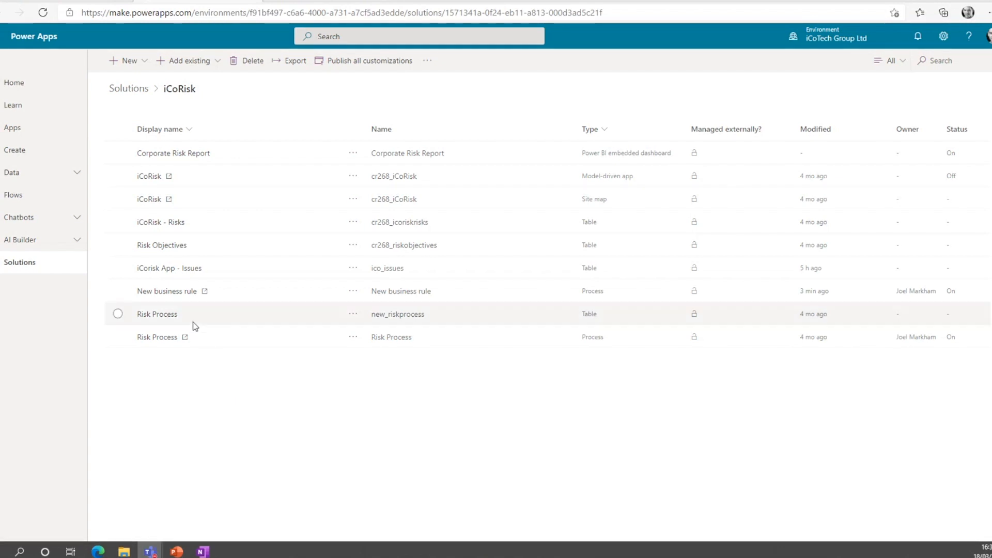
# View the New business rule in its designer, then return to the iCoRisk solution and finish the process editing.
pyautogui.click(185, 292)
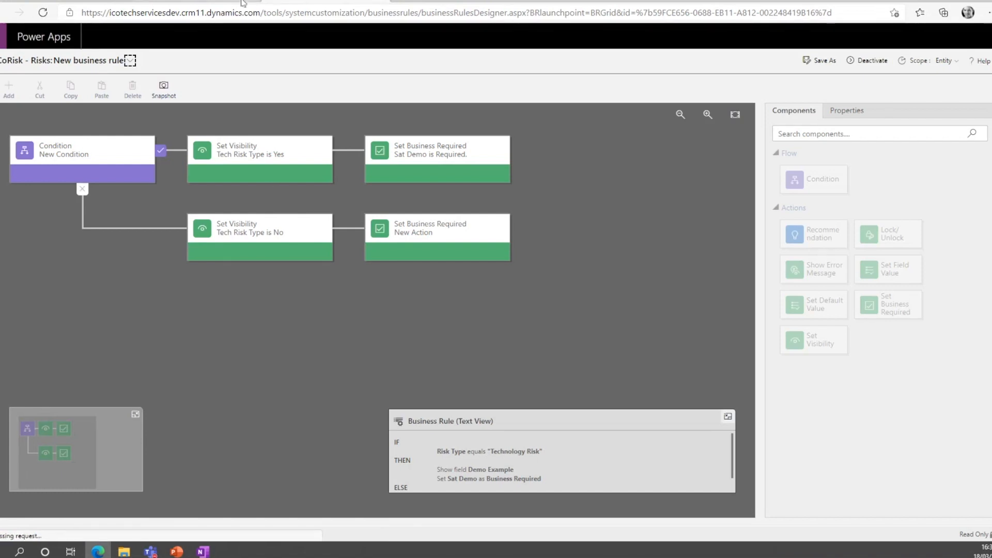
pyautogui.click(374, 3)
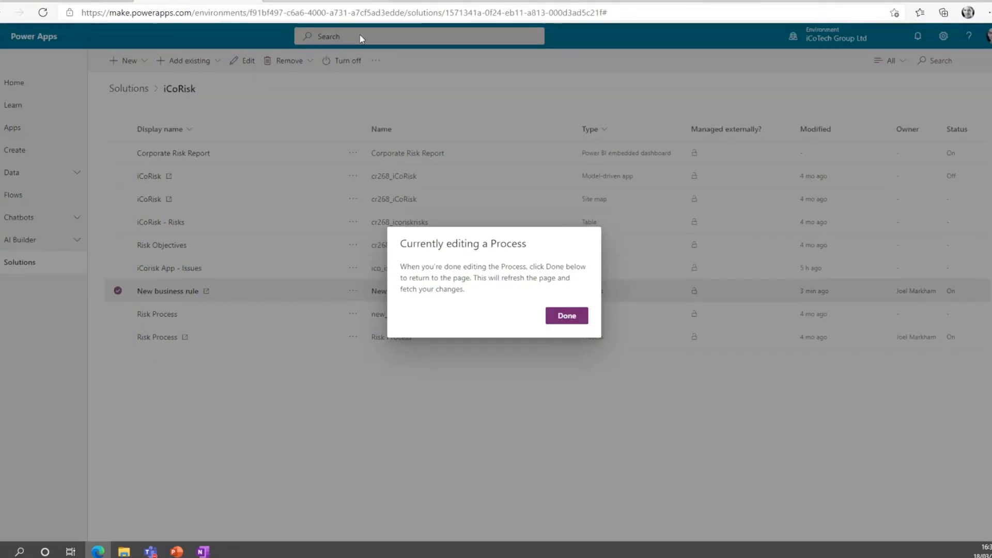
pyautogui.click(578, 324)
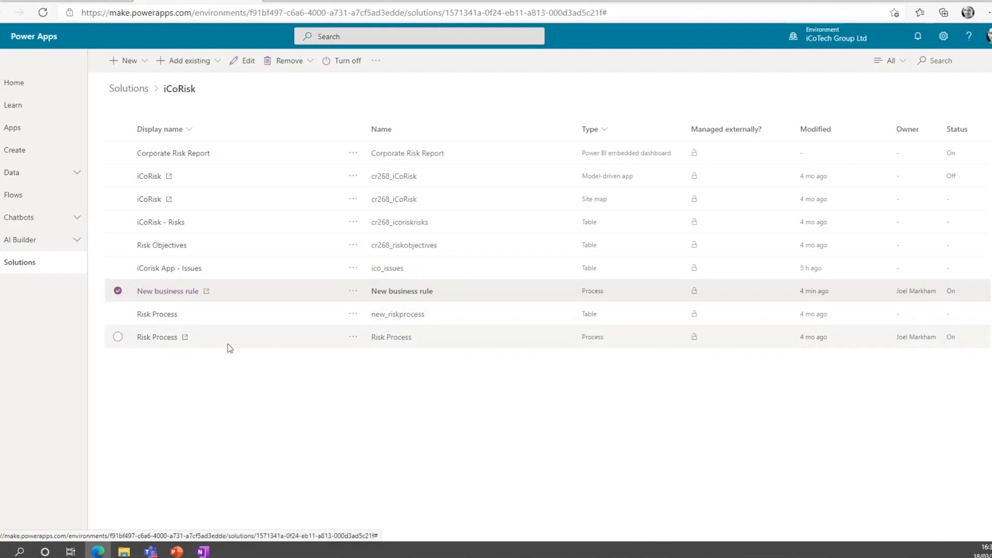
# Open the Risk Process business process flow from the solution and expand the Identified stage's details.
pyautogui.click(208, 339)
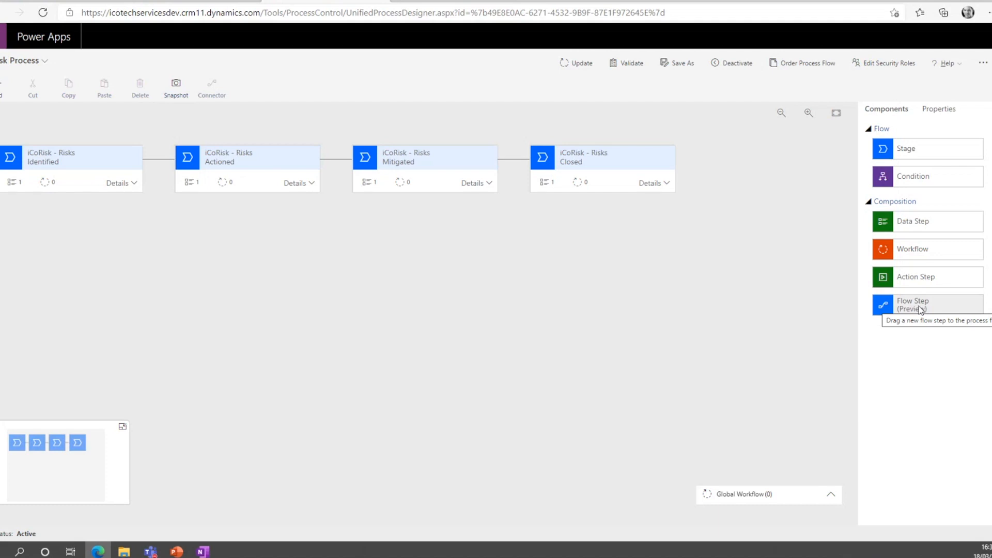
pyautogui.click(131, 187)
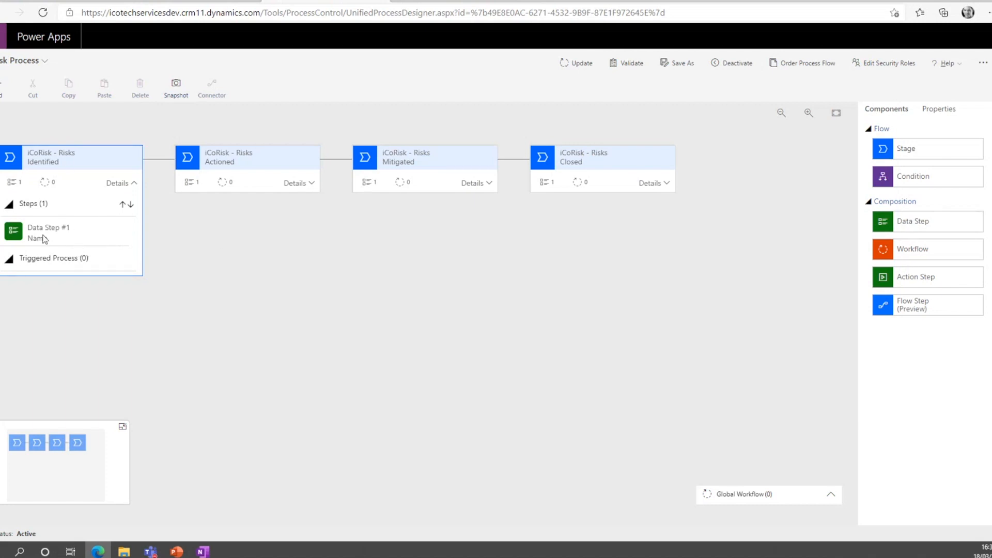
# Switch to the iCoRisk app, open the First risk added record and view its Identified stage fields.
pyautogui.click(454, 1)
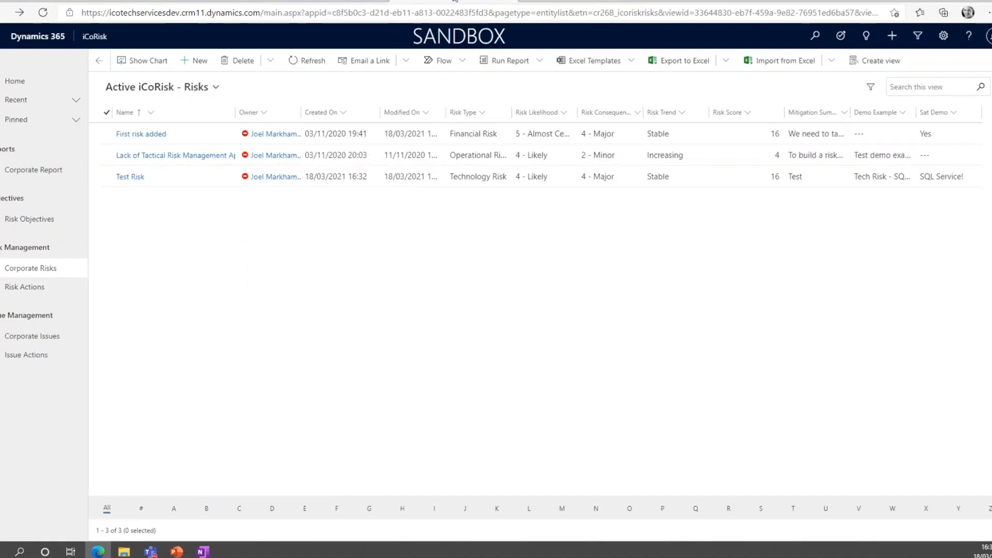
pyautogui.doubleClick(204, 132)
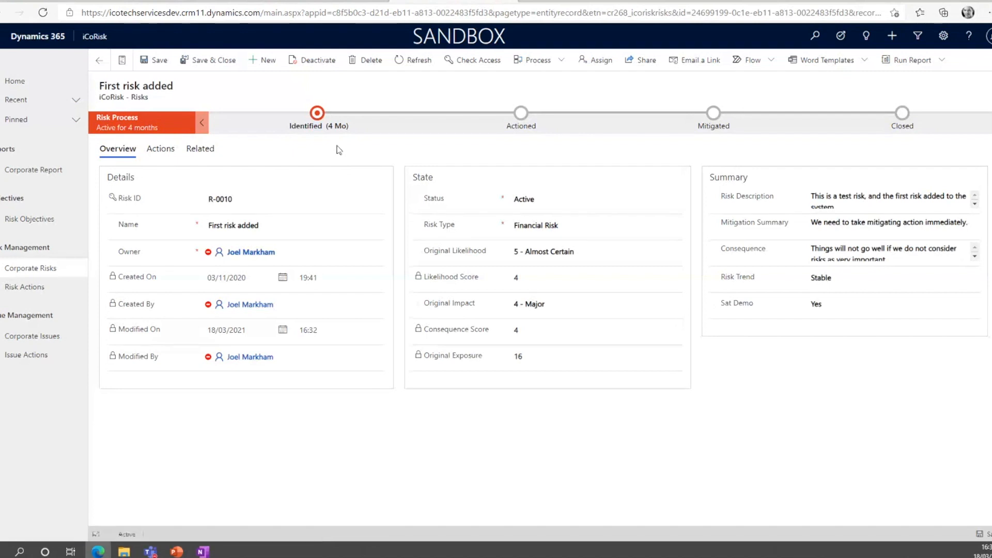
pyautogui.click(319, 122)
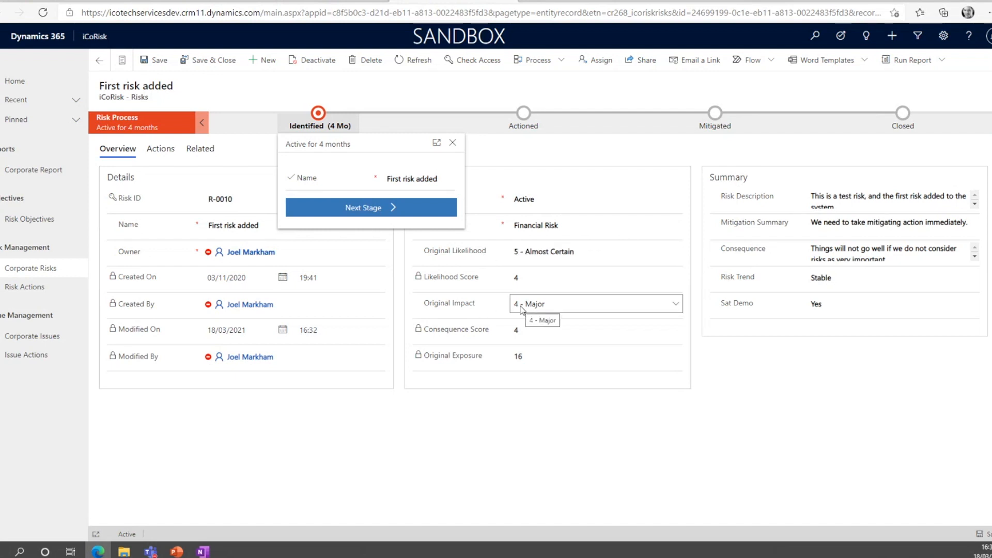
# Return to the Risk Process designer and deactivate the process.
pyautogui.click(319, 2)
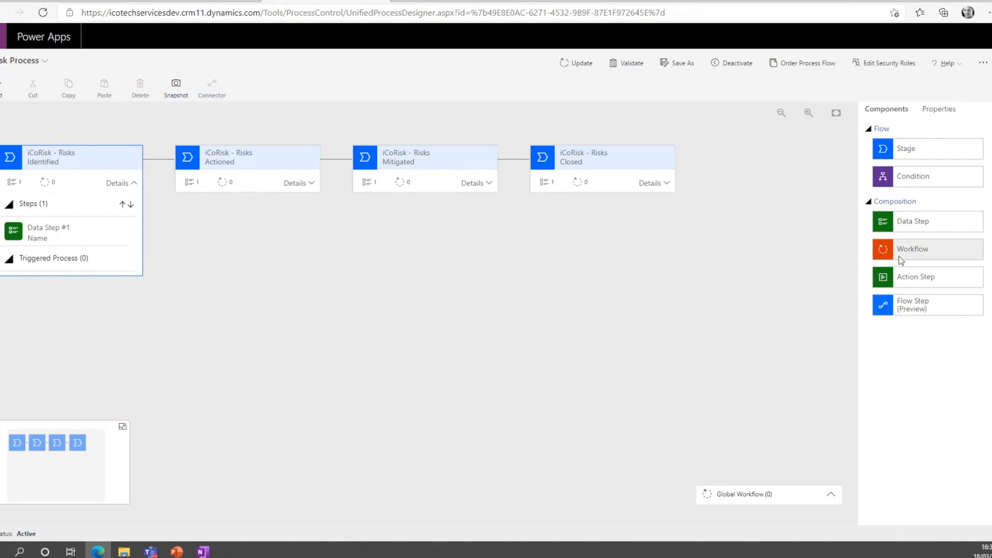
pyautogui.click(747, 64)
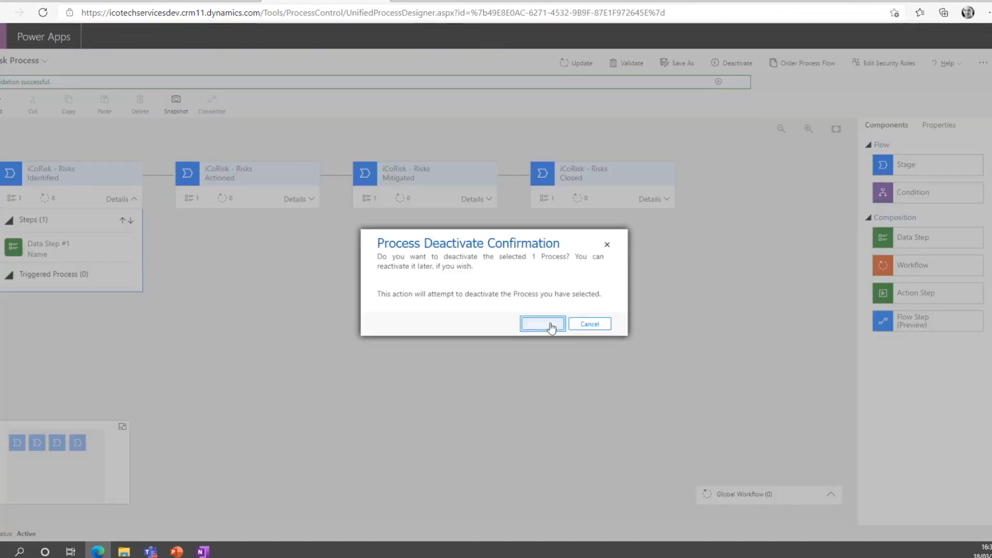
pyautogui.click(551, 325)
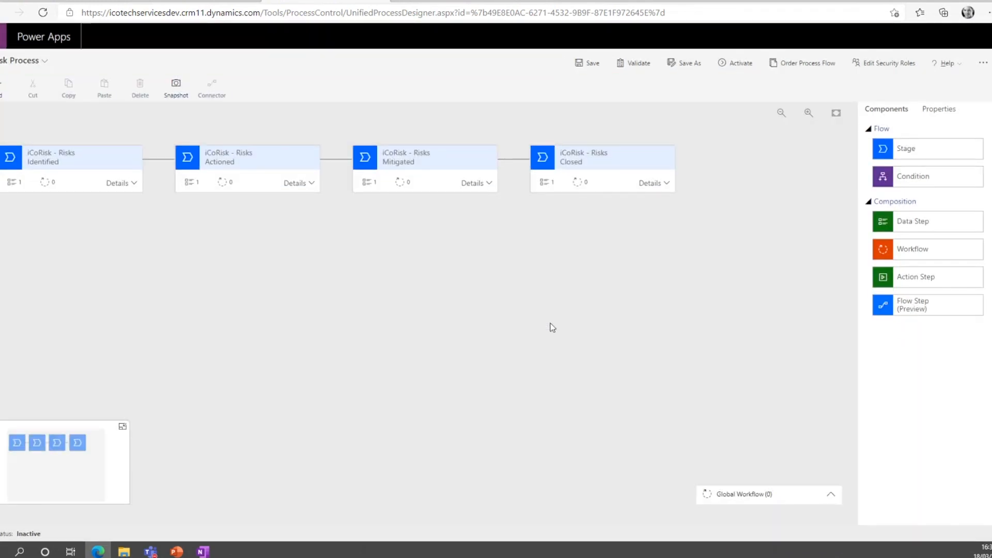
# Add a second data step to the Identified stage, below Name, and enter Risk Score as its step name.
pyautogui.click(117, 185)
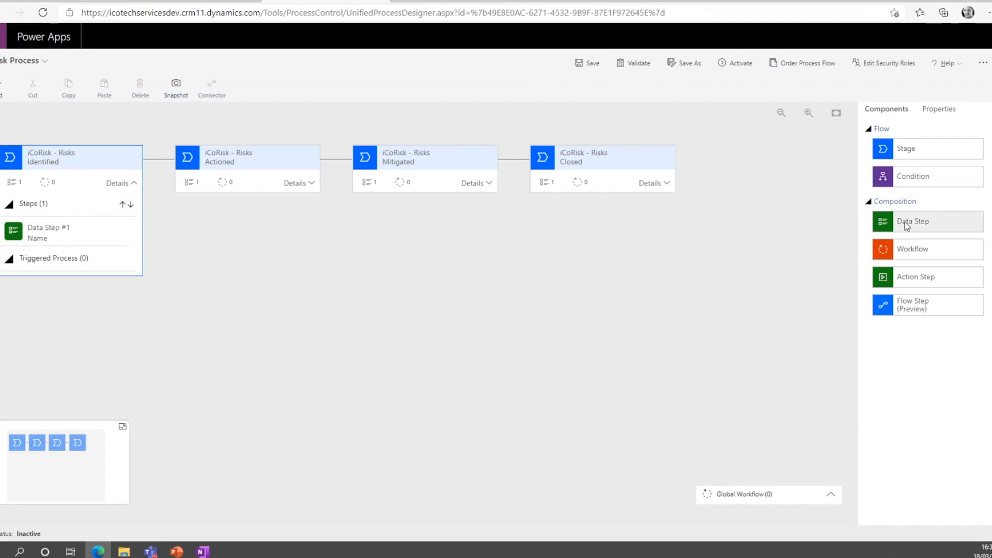
pyautogui.moveTo(905, 226); pyautogui.dragTo(64, 246)
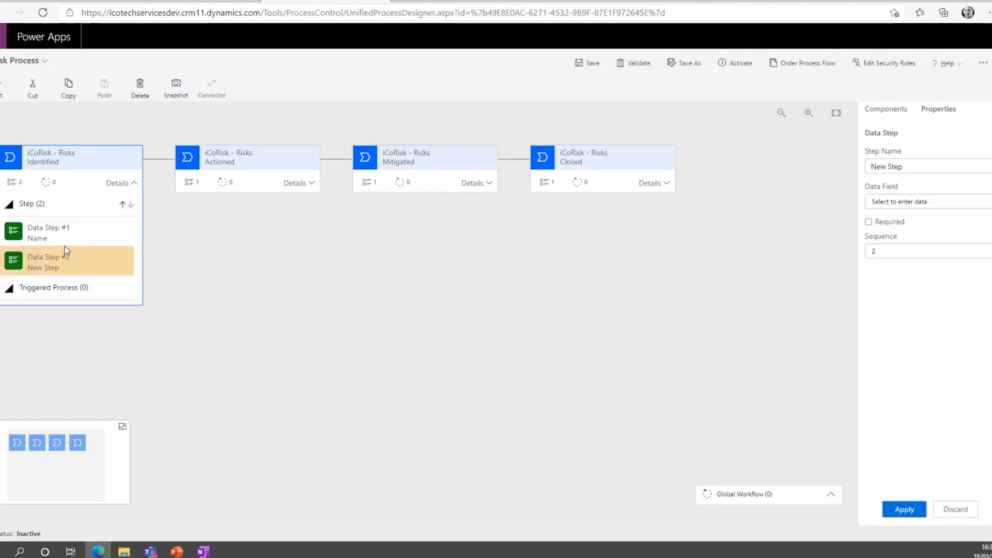
pyautogui.click(920, 168)
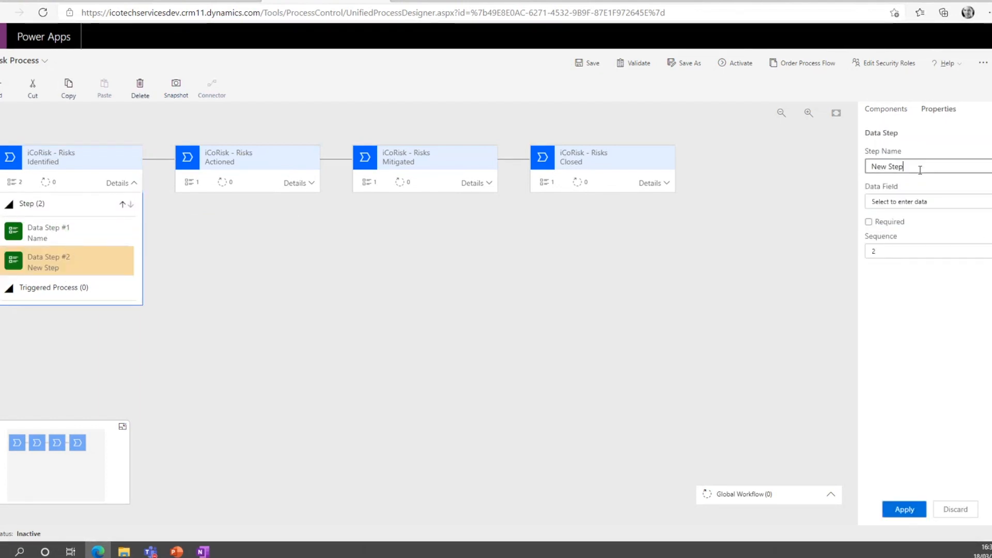
pyautogui.press('BackSpace')
pyautogui.press('BackSpace')
pyautogui.press('BackSpace')
pyautogui.press('BackSpace')
pyautogui.press('BackSpace')
pyautogui.press('BackSpace')
pyautogui.press('BackSpace')
pyautogui.press('BackSpace')
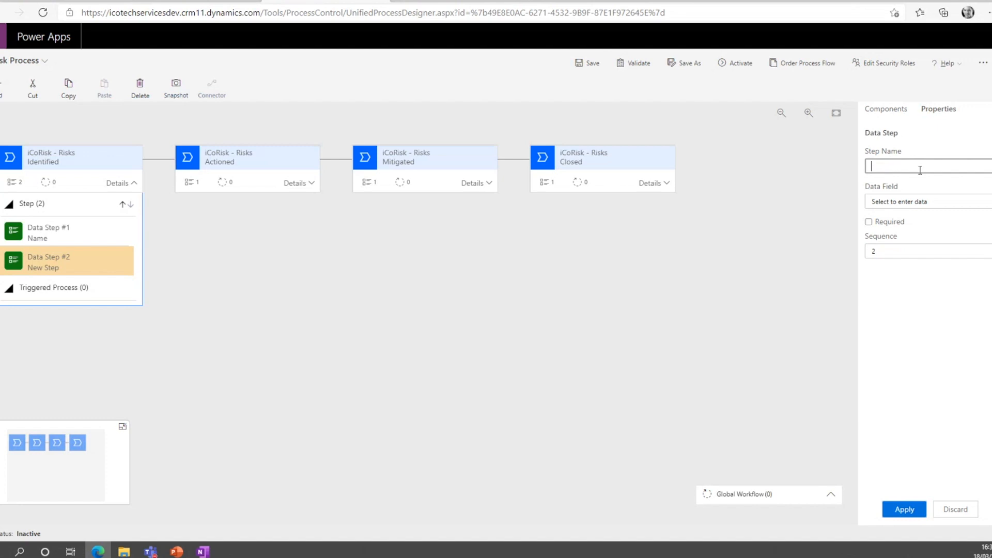
pyautogui.write('Risk Score')
# Set the new data step's data field to Likelihood Score and apply the step's properties.
pyautogui.click(935, 201)
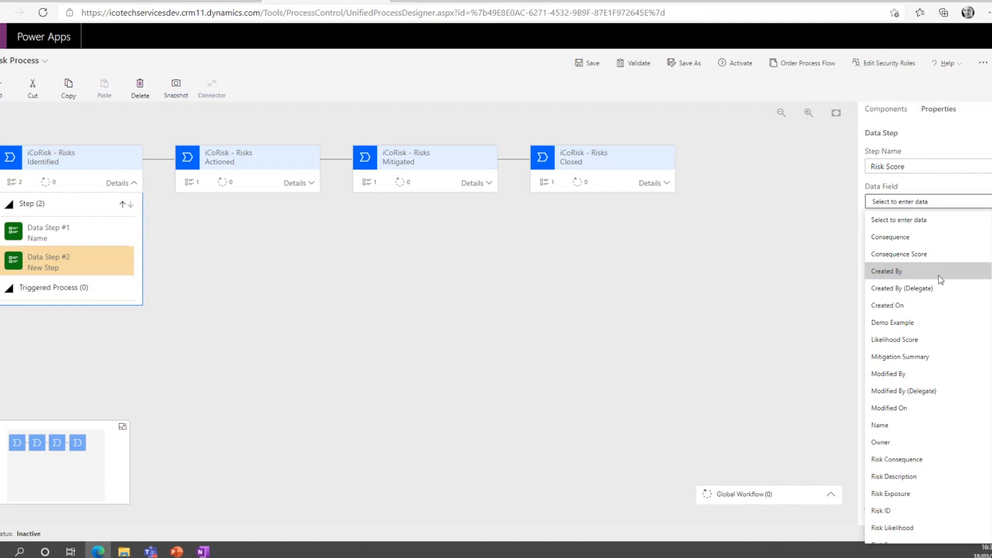
pyautogui.scroll(-2, 938, 274)
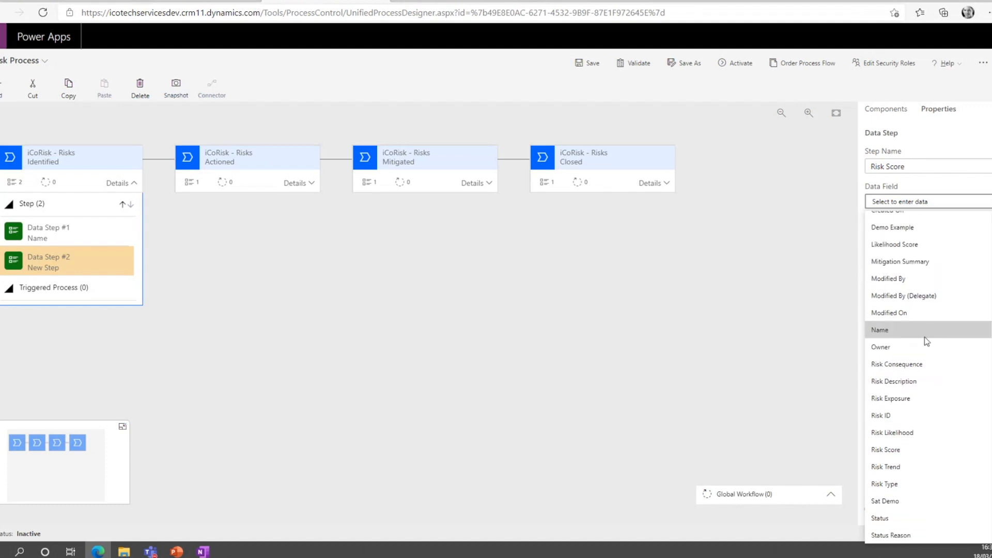
pyautogui.scroll(2, 924, 320)
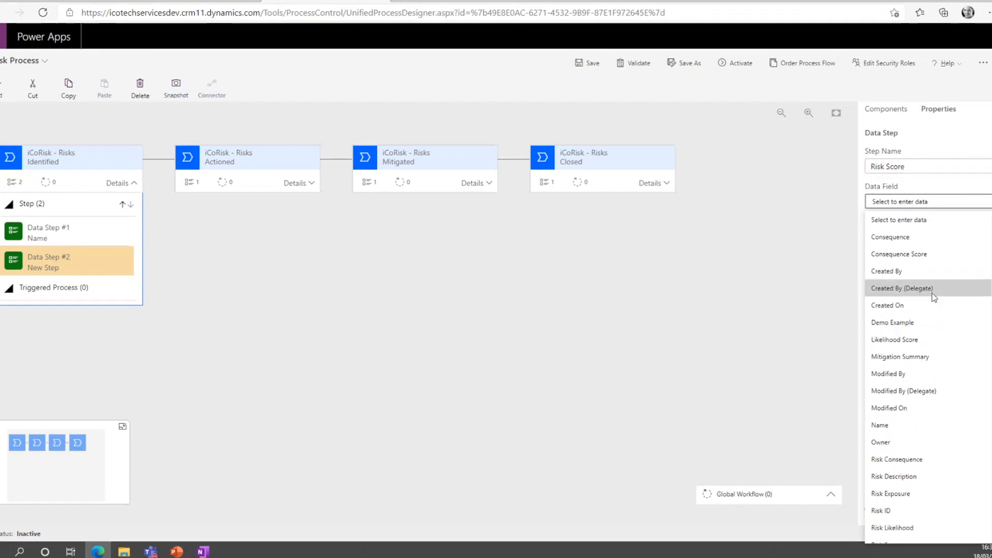
pyautogui.scroll(-2, 932, 293)
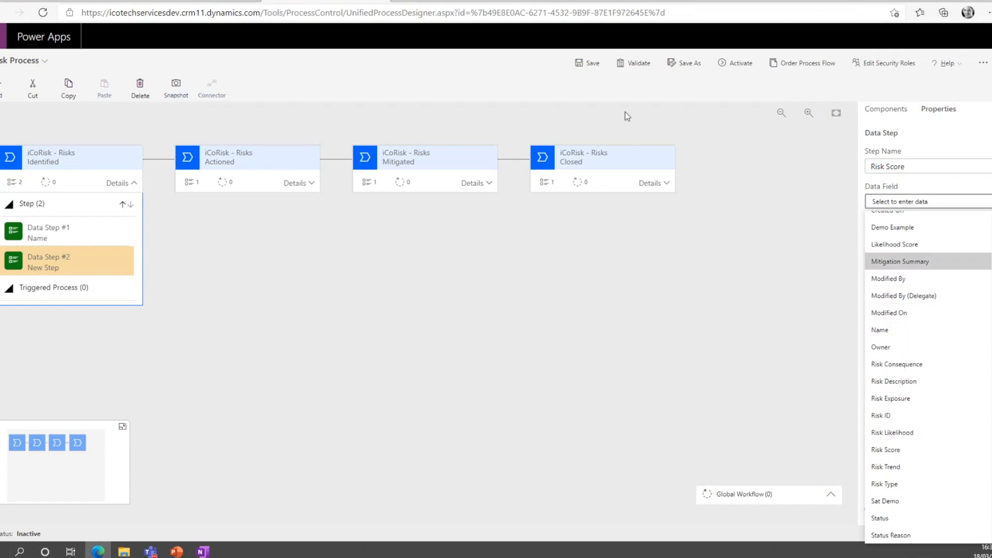
pyautogui.scroll(2, 935, 269)
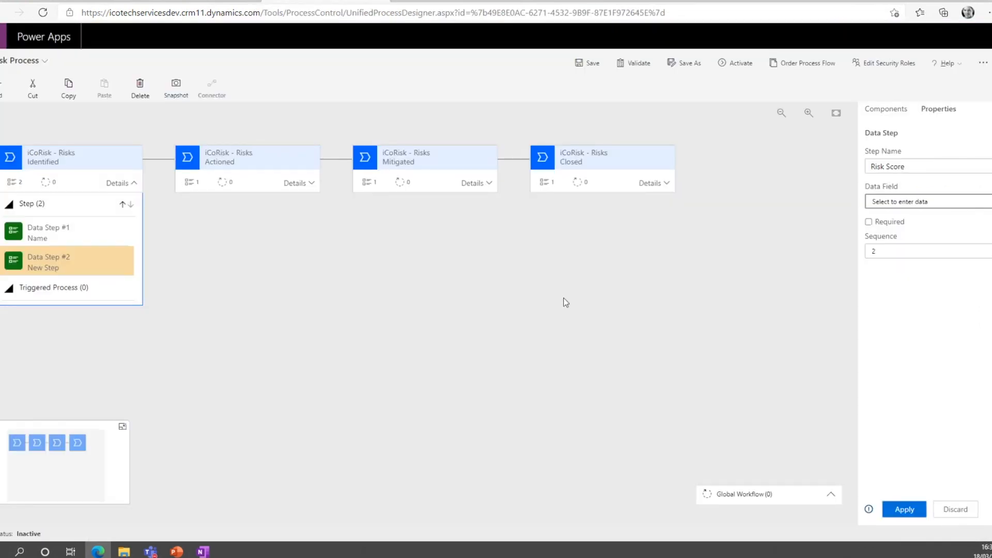
pyautogui.click(950, 204)
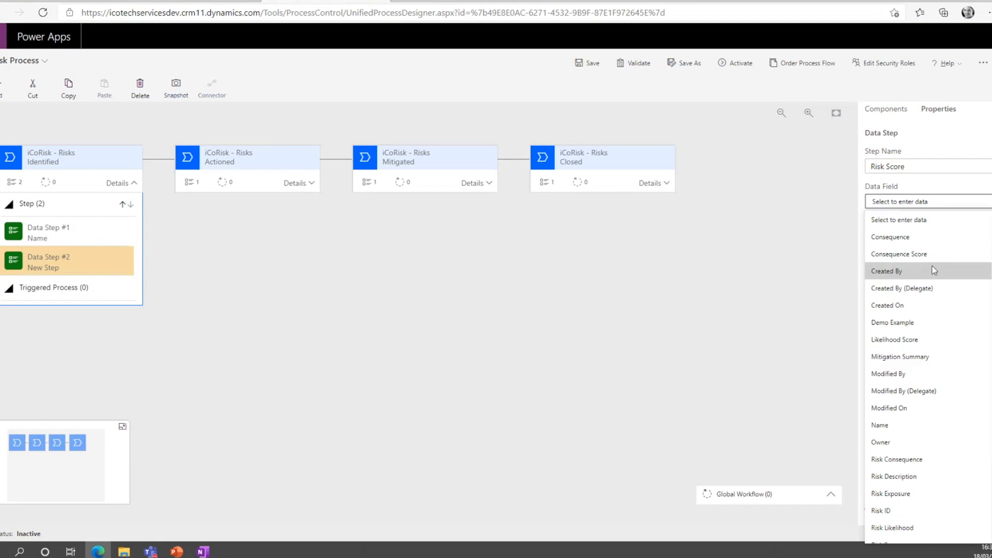
pyautogui.scroll(-2, 932, 329)
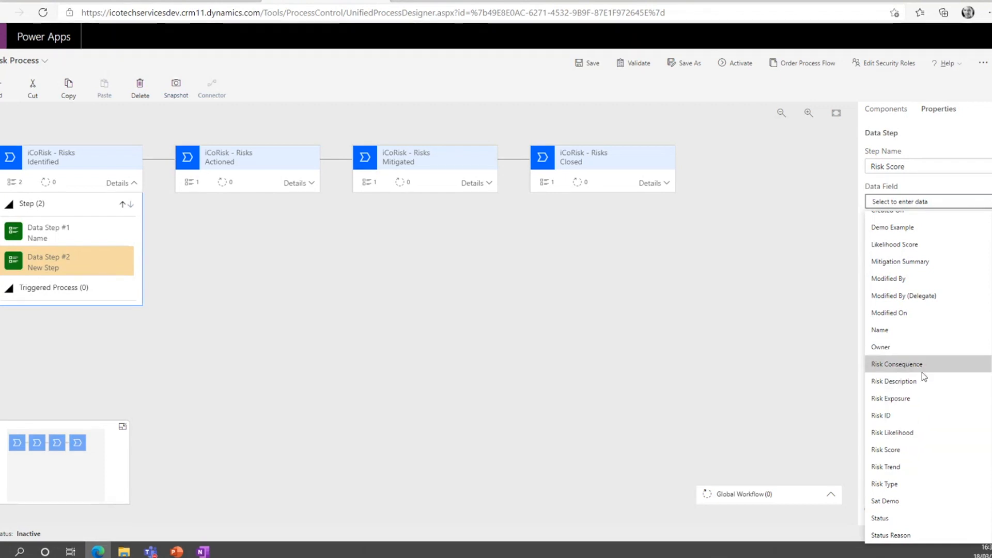
pyautogui.scroll(3, 923, 312)
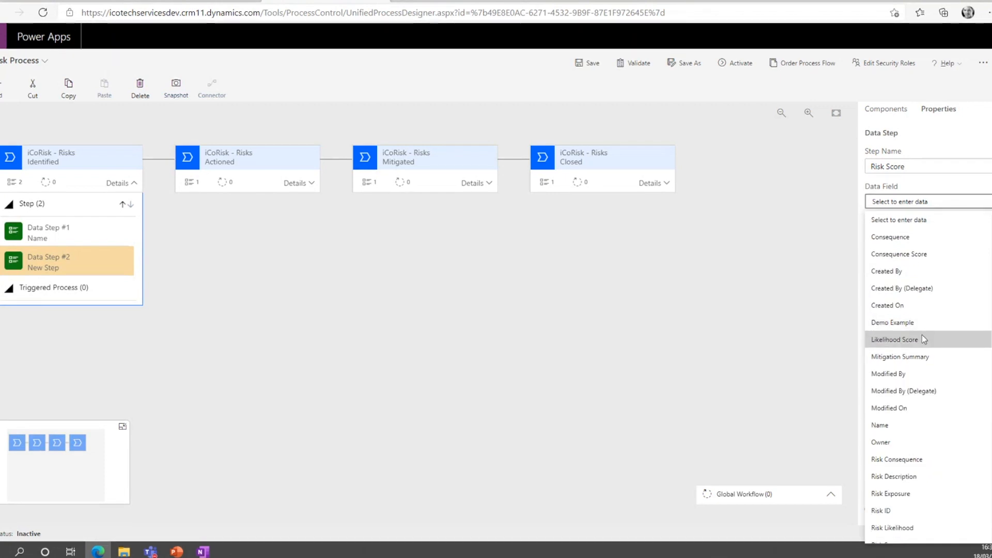
pyautogui.click(922, 336)
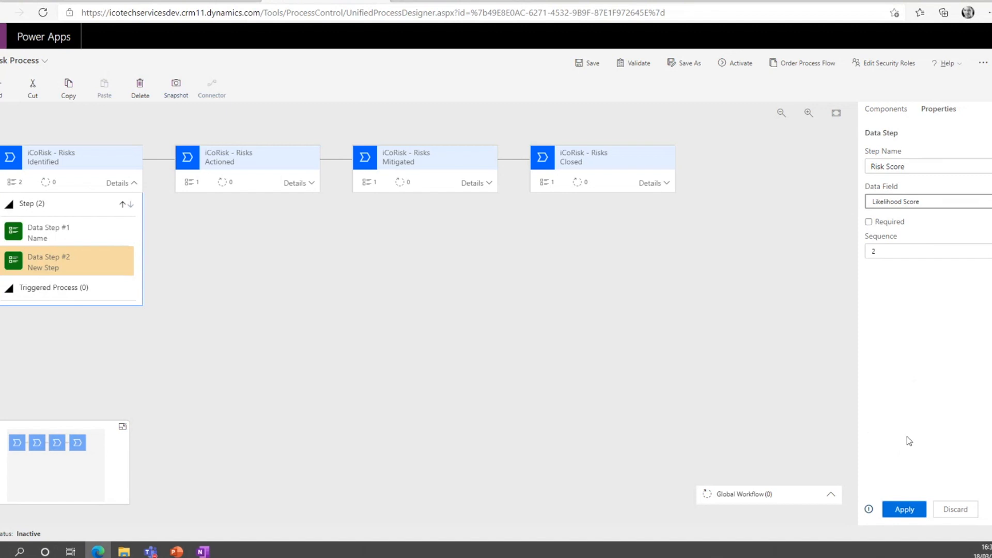
pyautogui.click(903, 510)
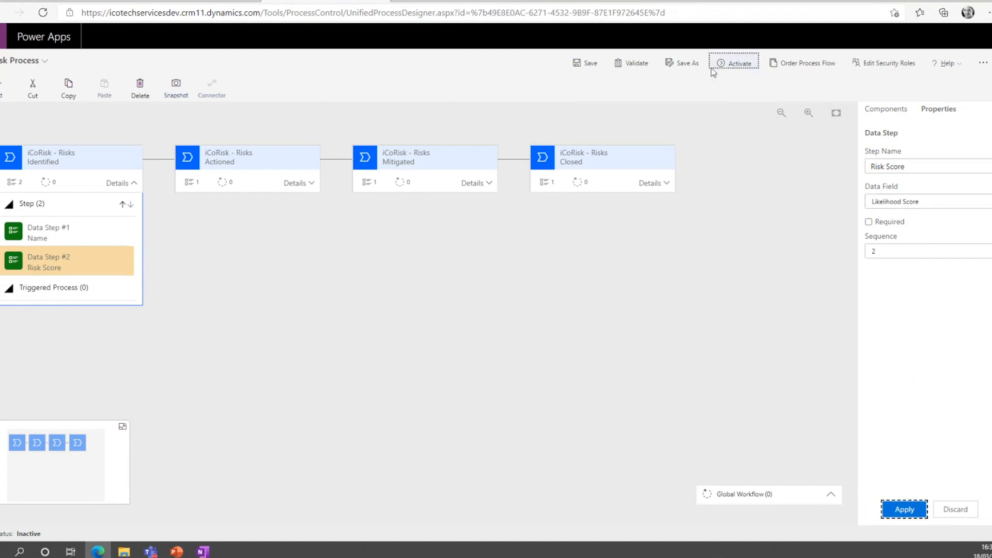
# Save, validate and activate the modified Risk Process.
pyautogui.click(591, 66)
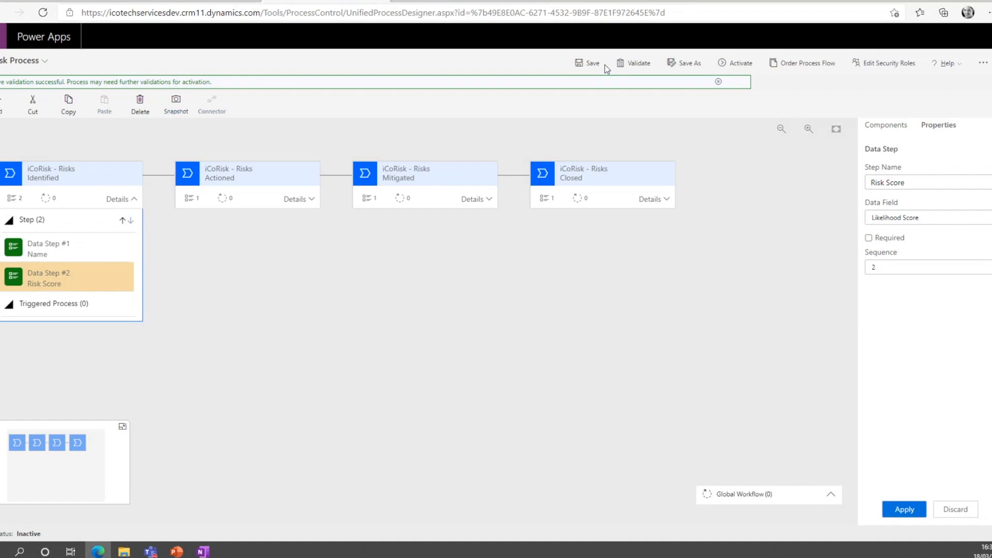
pyautogui.click(640, 64)
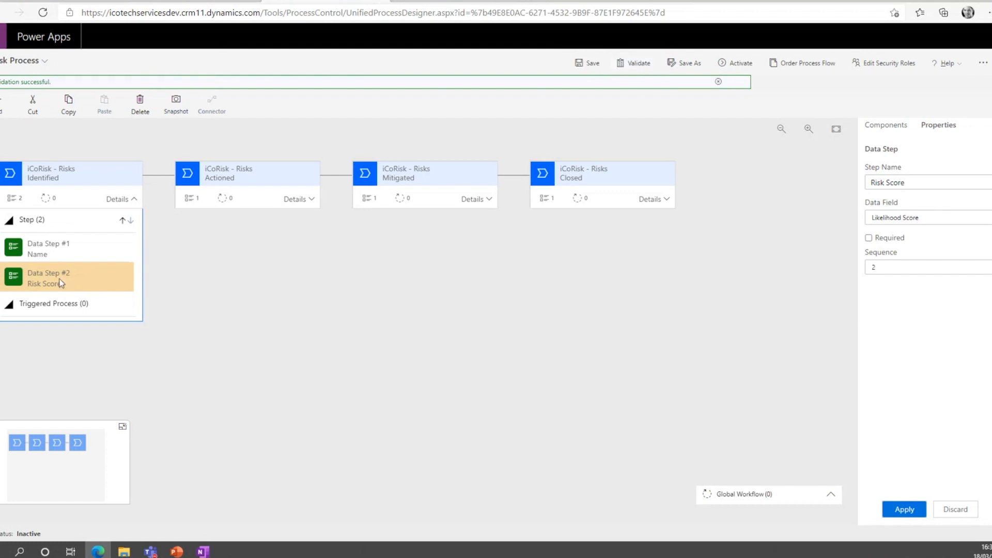
pyautogui.click(723, 69)
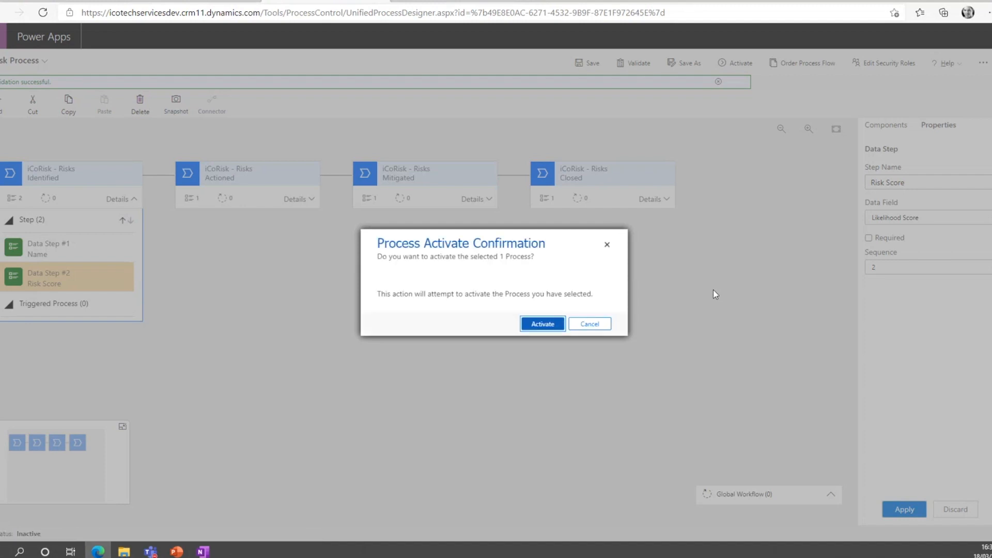
pyautogui.click(543, 326)
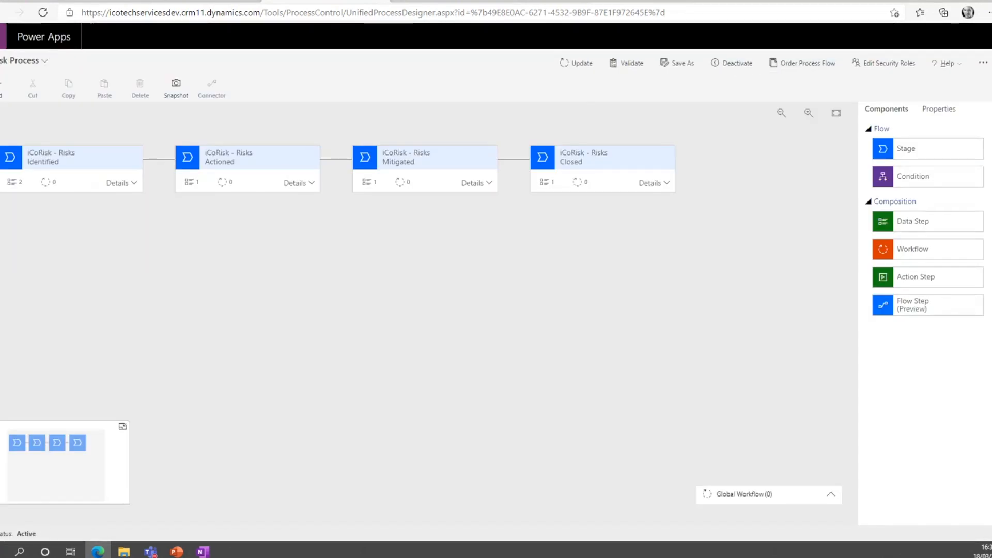
# Switch to the iCoRisk app, reopen First risk added from Corporate Risks and check its Identified stage for the Risk Score step.
pyautogui.click(445, 1)
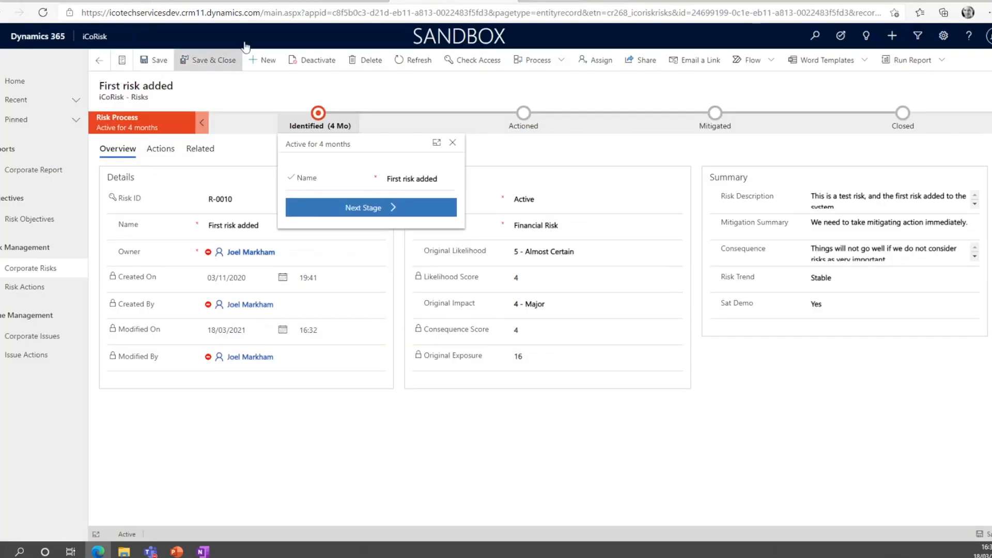
pyautogui.click(19, 270)
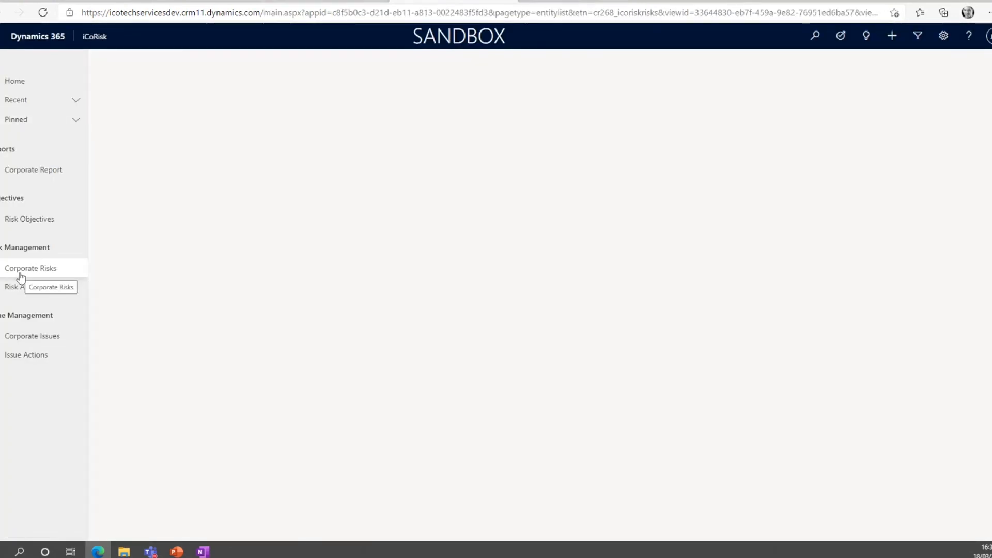
pyautogui.click(171, 135)
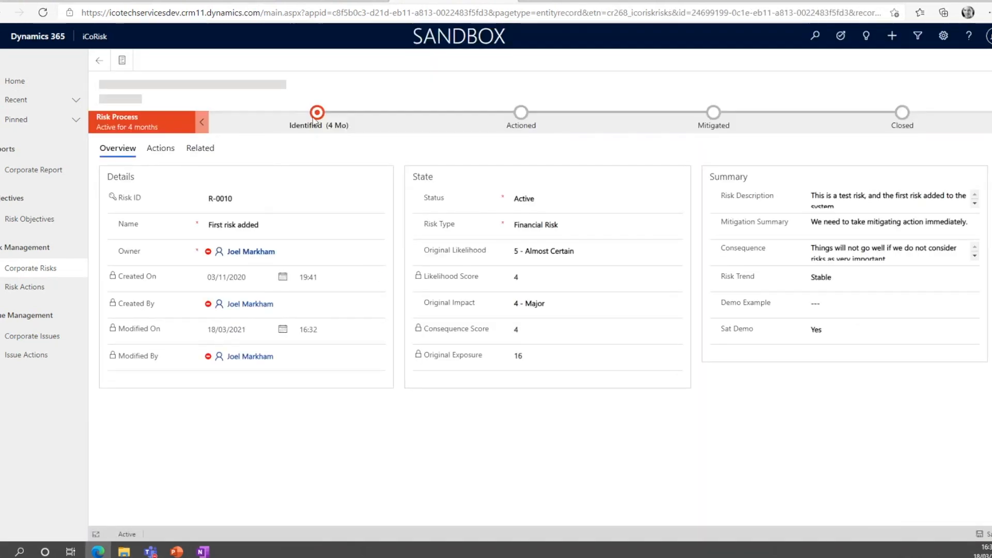
pyautogui.click(318, 120)
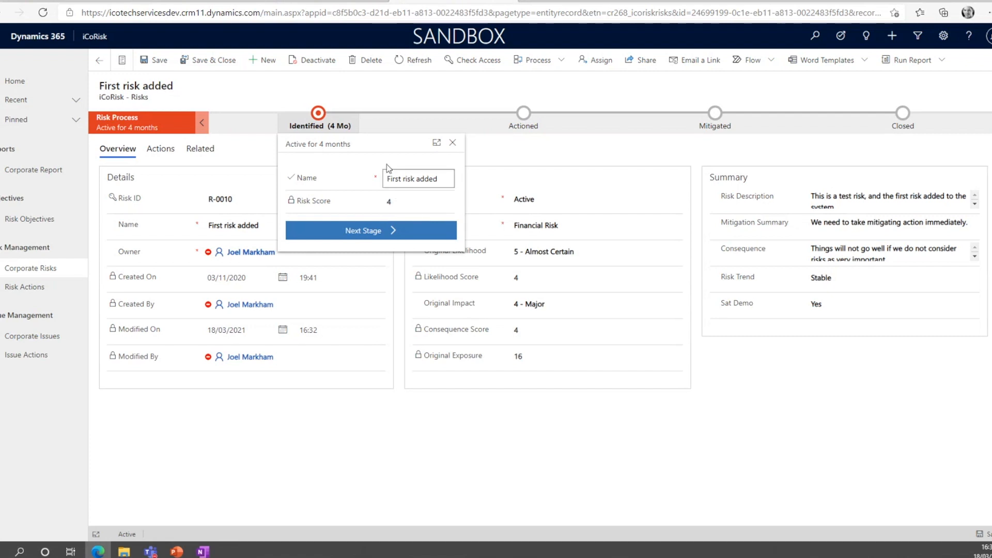
pyautogui.click(452, 145)
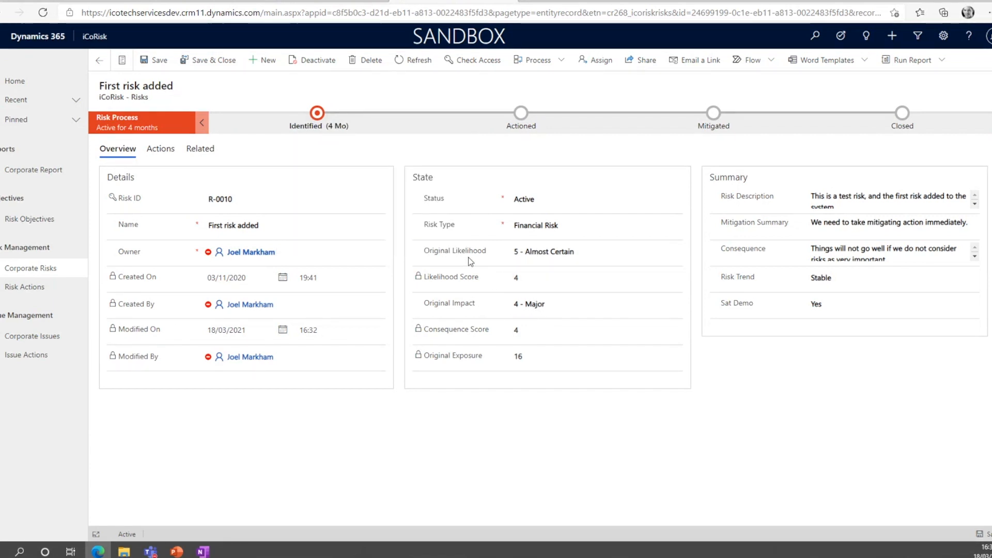
pyautogui.moveTo(450, 229)
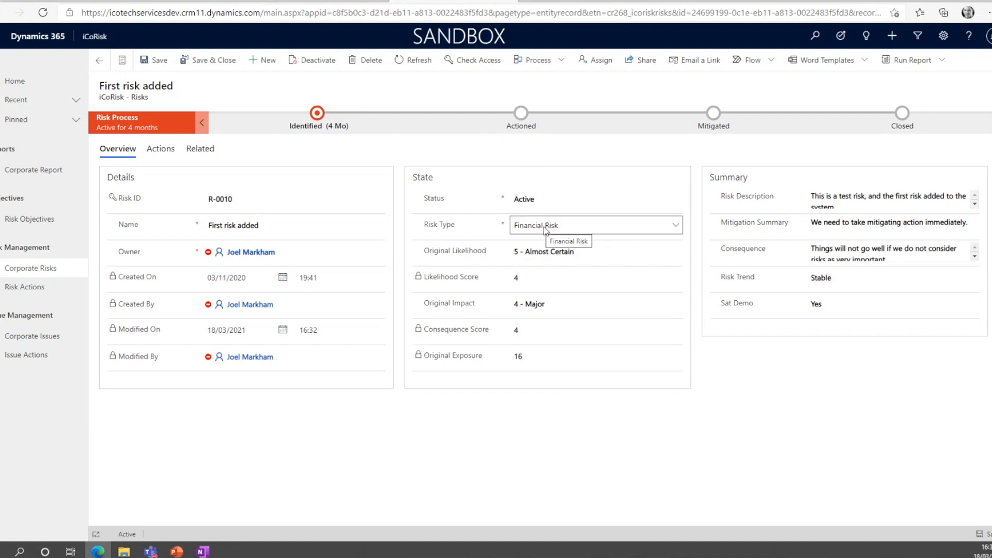
# Return to the Risk Process designer and deactivate the process for editing.
pyautogui.click(336, 2)
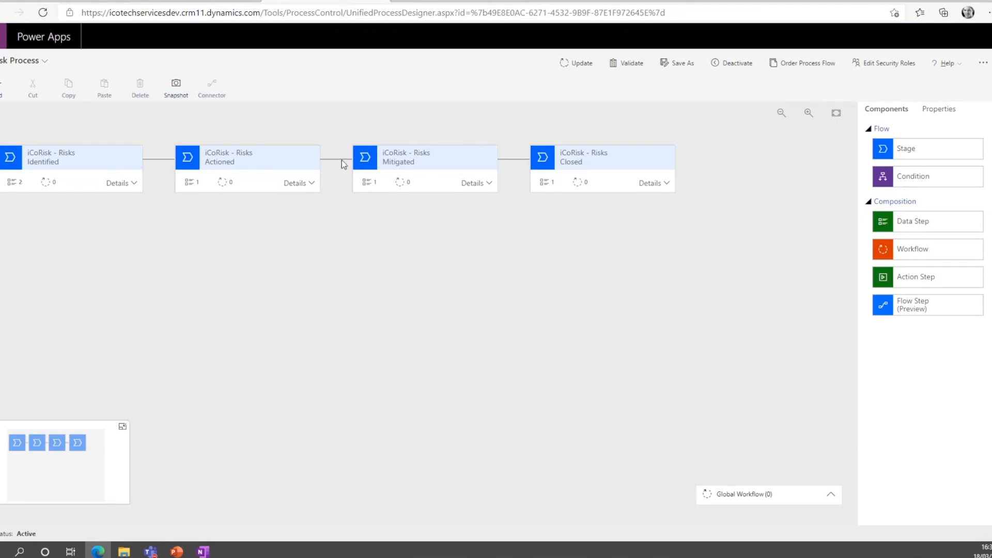
pyautogui.click(738, 63)
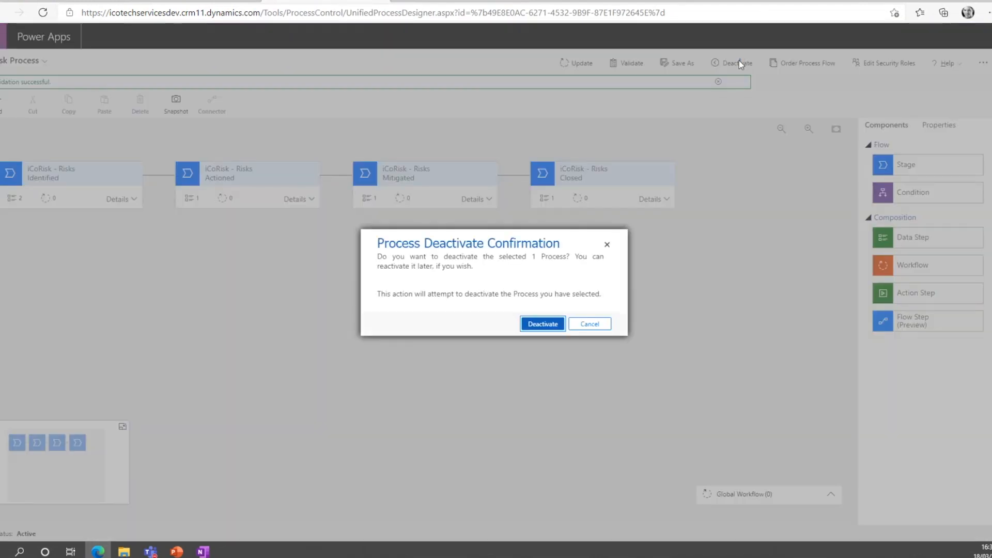
pyautogui.click(543, 324)
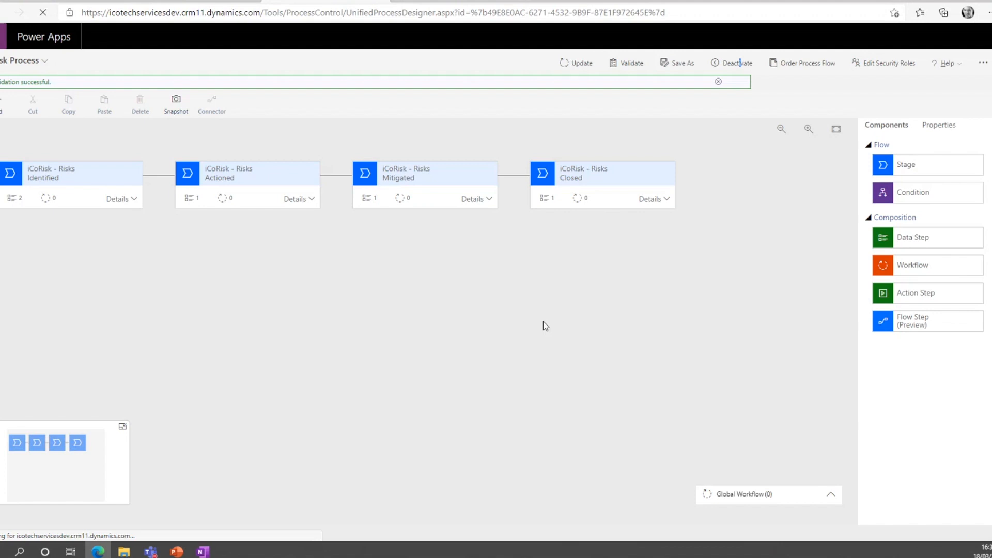
# Add a new data step below Risk Score in the Identified stage and delete the Risk Score step.
pyautogui.click(129, 184)
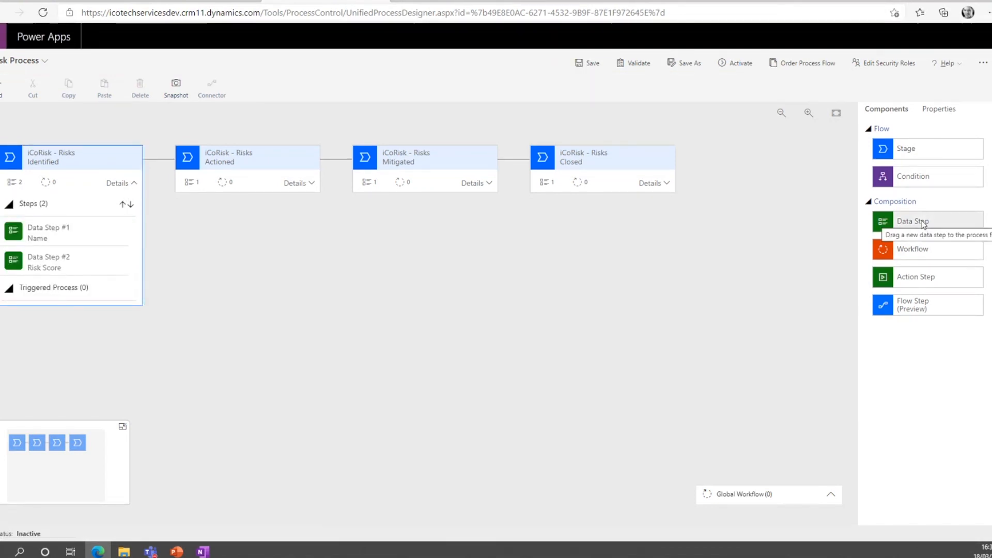
pyautogui.moveTo(924, 224); pyautogui.dragTo(61, 279)
pyautogui.click(76, 263)
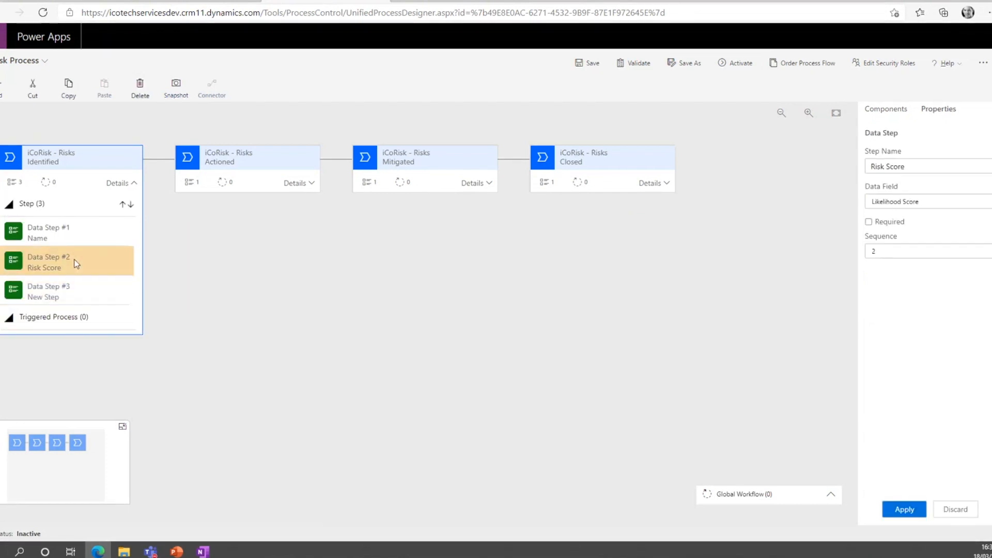
pyautogui.click(140, 88)
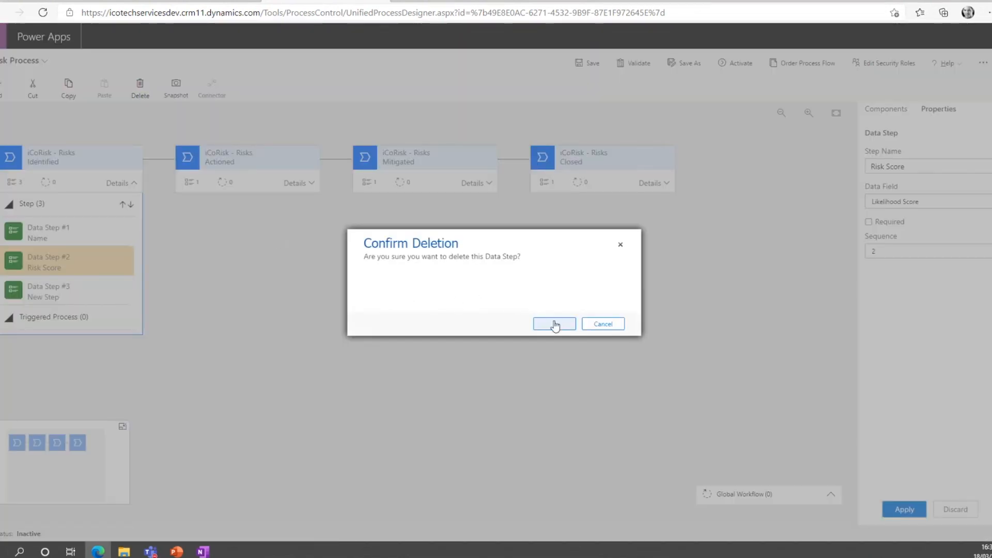
pyautogui.click(554, 323)
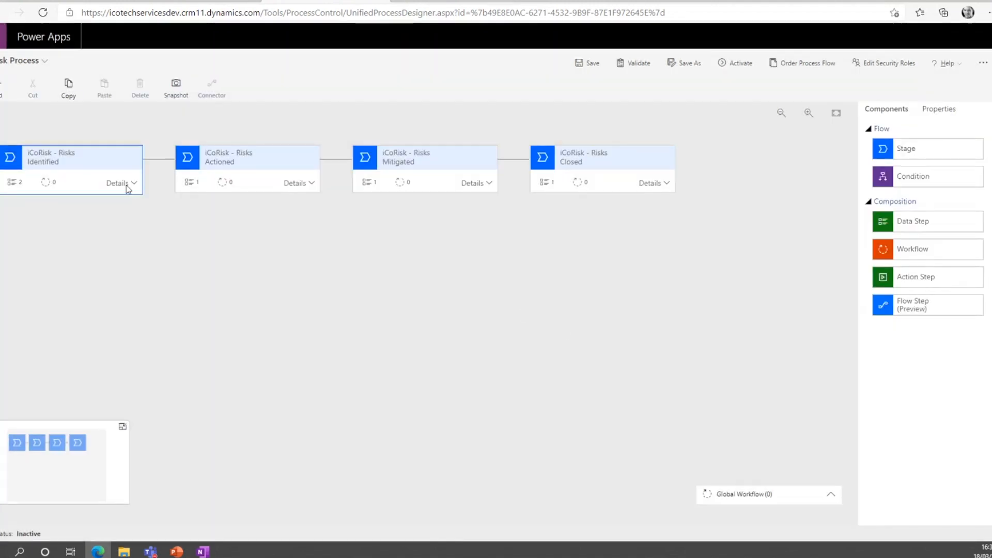
# Enter Risk Type as the step name of the new data step in the Identified stage.
pyautogui.click(127, 187)
pyautogui.click(95, 262)
pyautogui.click(922, 167)
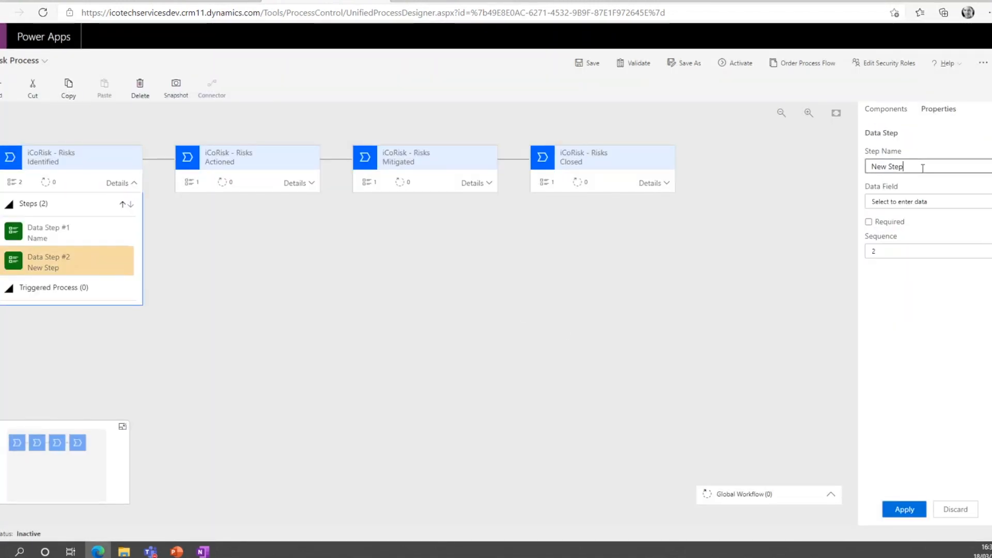
pyautogui.moveTo(909, 166); pyautogui.dragTo(861, 166)
pyautogui.write('Ru')
pyautogui.press('BackSpace')
pyautogui.write('isk Tyoe')
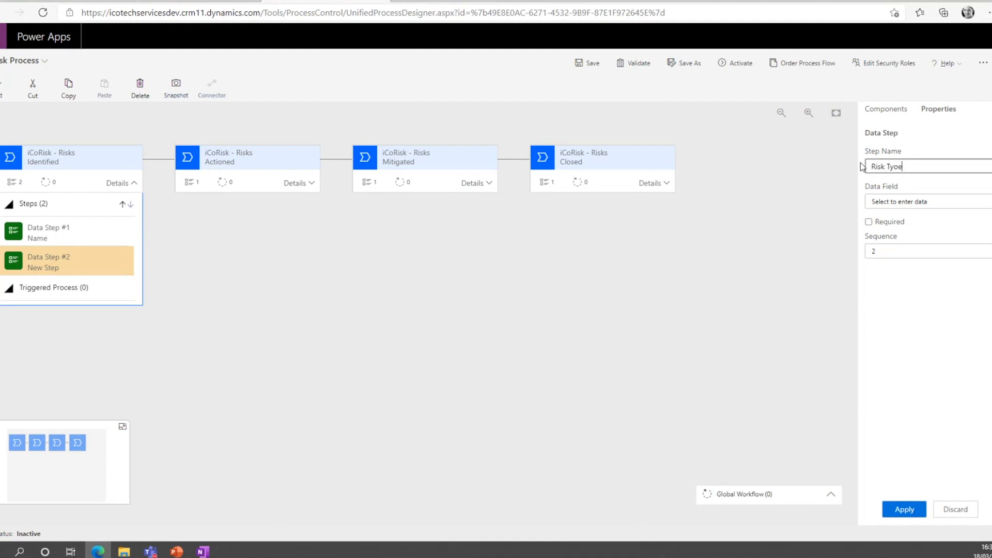
pyautogui.press('BackSpace')
pyautogui.press('BackSpace')
pyautogui.write('pe')
# Set the new step's data field to Risk Type, make it required and apply the properties.
pyautogui.click(947, 203)
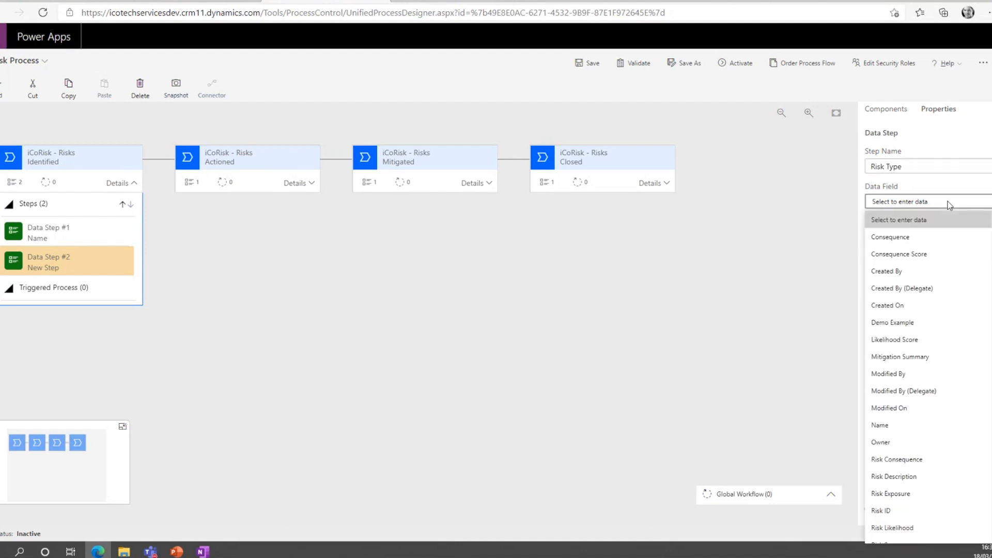
pyautogui.scroll(-2, 921, 305)
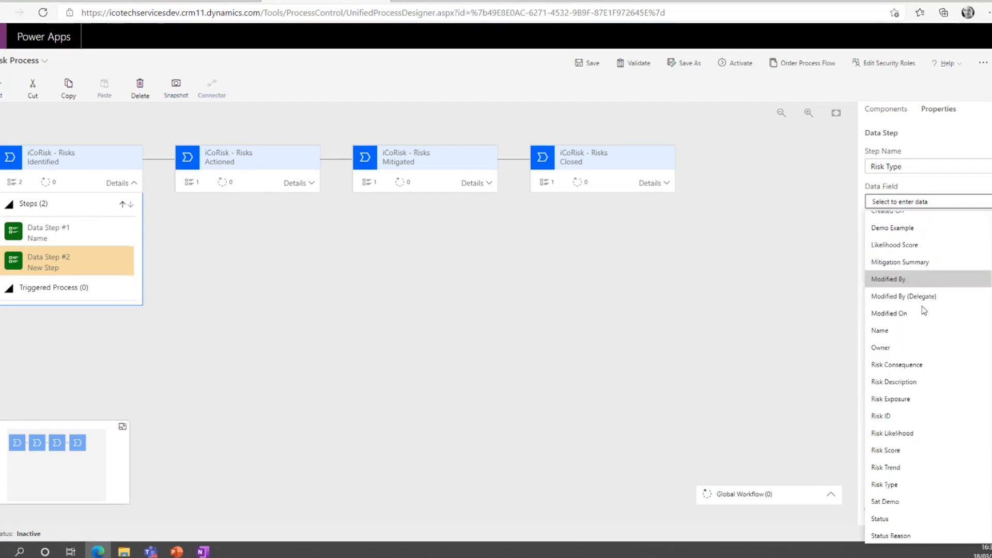
pyautogui.click(898, 484)
pyautogui.click(869, 222)
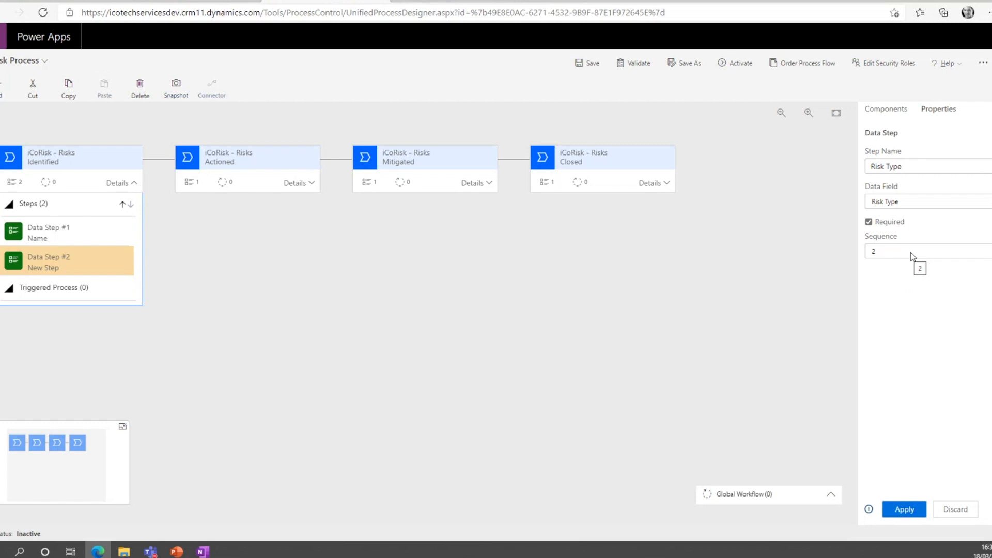
pyautogui.click(904, 509)
pyautogui.click(899, 110)
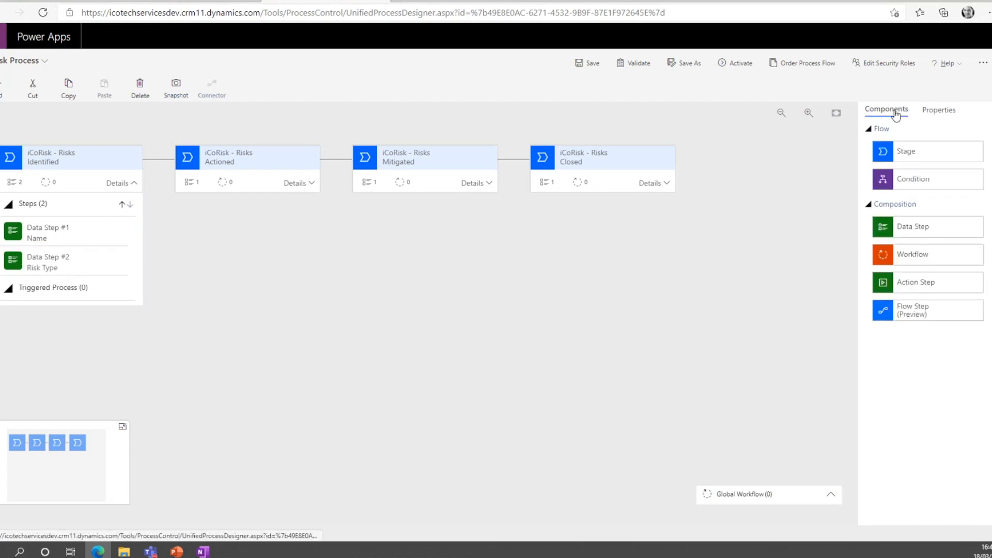
pyautogui.click(935, 119)
pyautogui.click(904, 509)
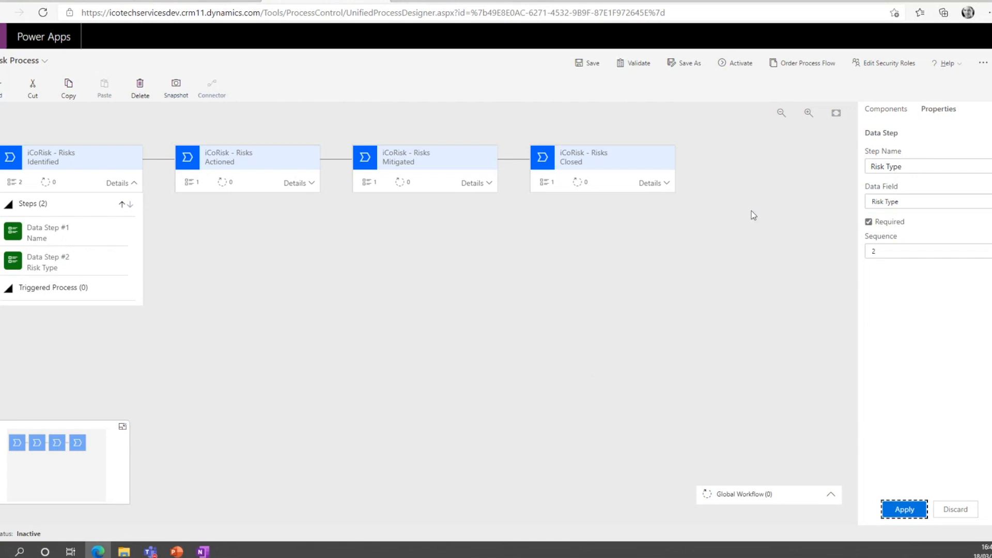
# Save, validate and activate Risk Process with its new Risk Type step.
pyautogui.click(586, 64)
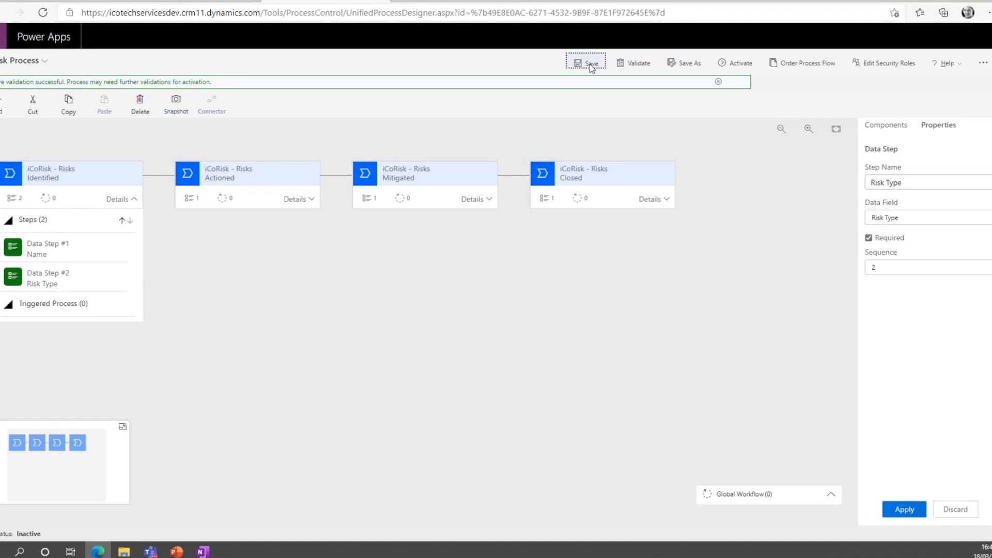
pyautogui.click(639, 64)
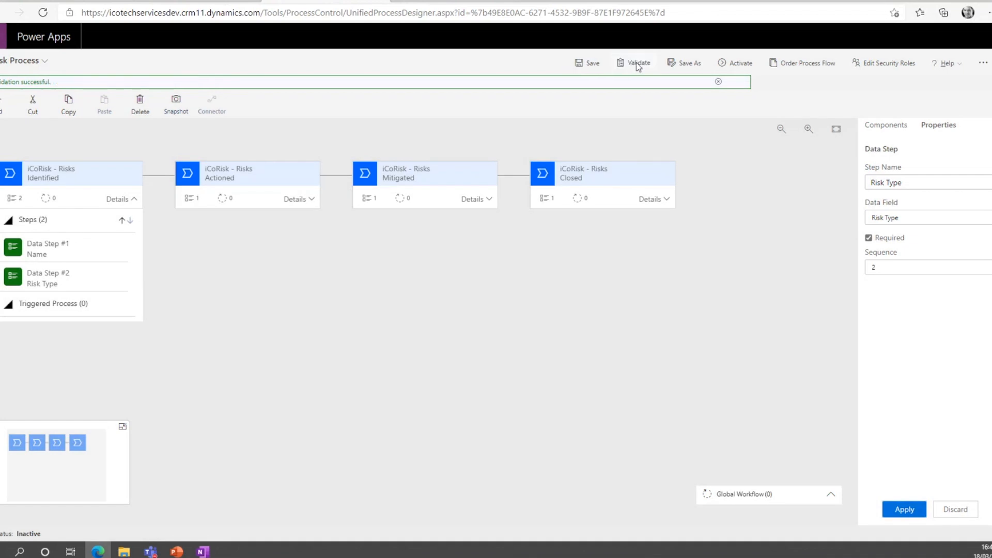
pyautogui.click(739, 60)
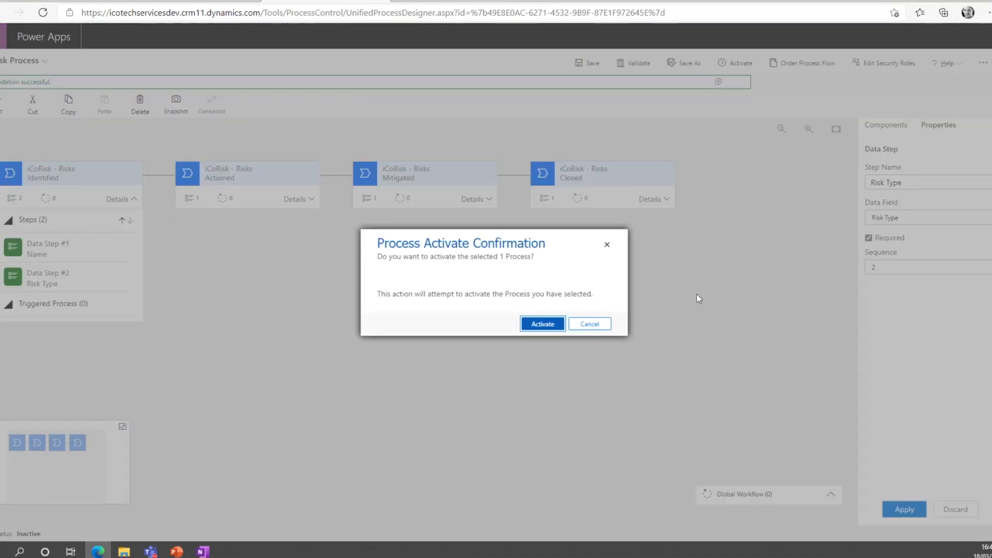
pyautogui.click(543, 325)
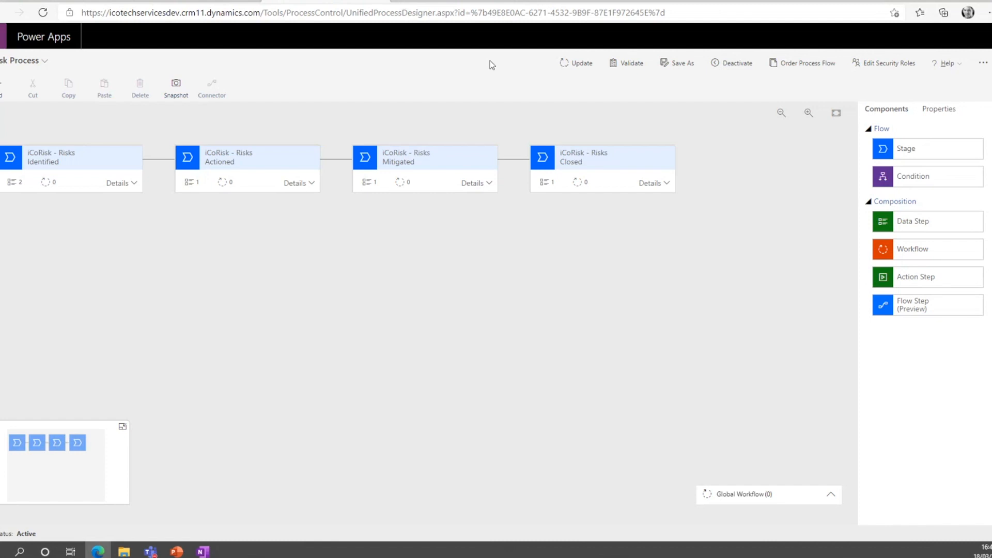
# Switch to the iCoRisk app, reopen First risk added from Corporate Risks and check its Identified stage for the Risk Type step.
pyautogui.click(474, 3)
pyautogui.click(44, 268)
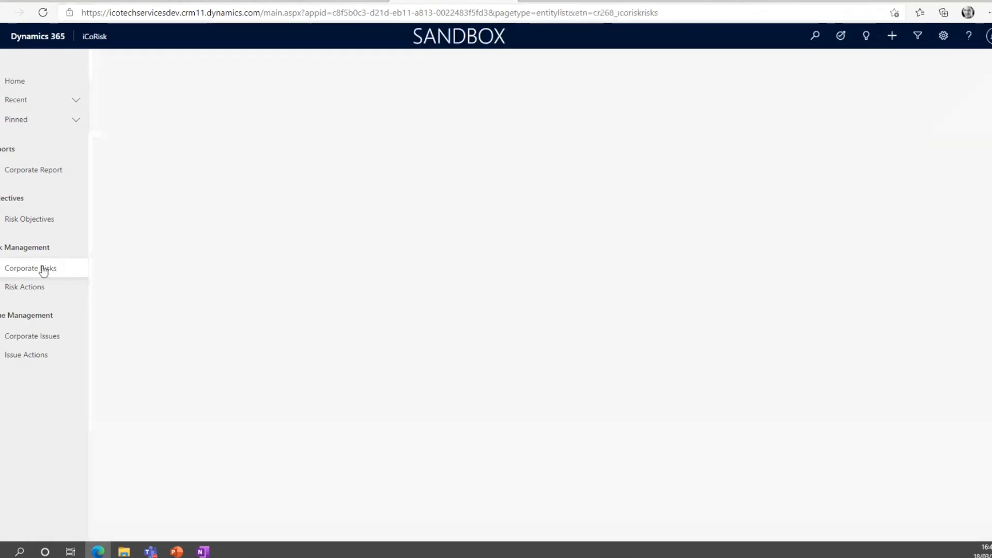
pyautogui.click(181, 135)
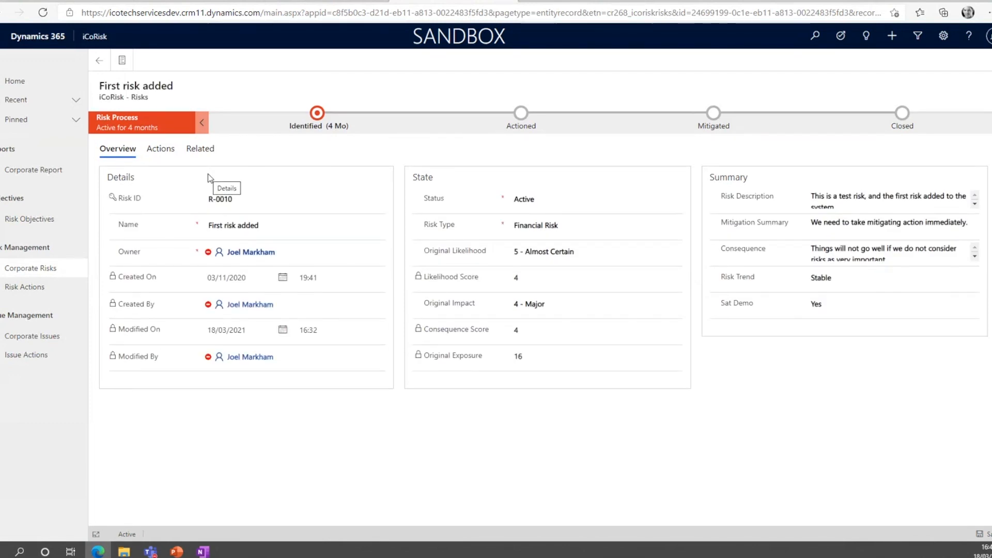
pyautogui.click(312, 118)
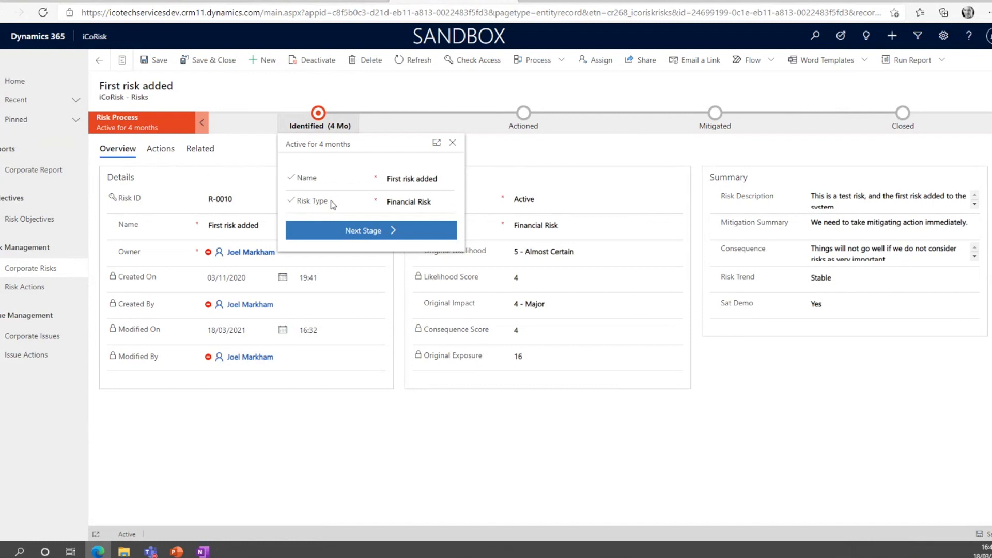
# Try Technology Risk and Operational Risk as the Risk Type in the record's Identified stage.
pyautogui.click(412, 205)
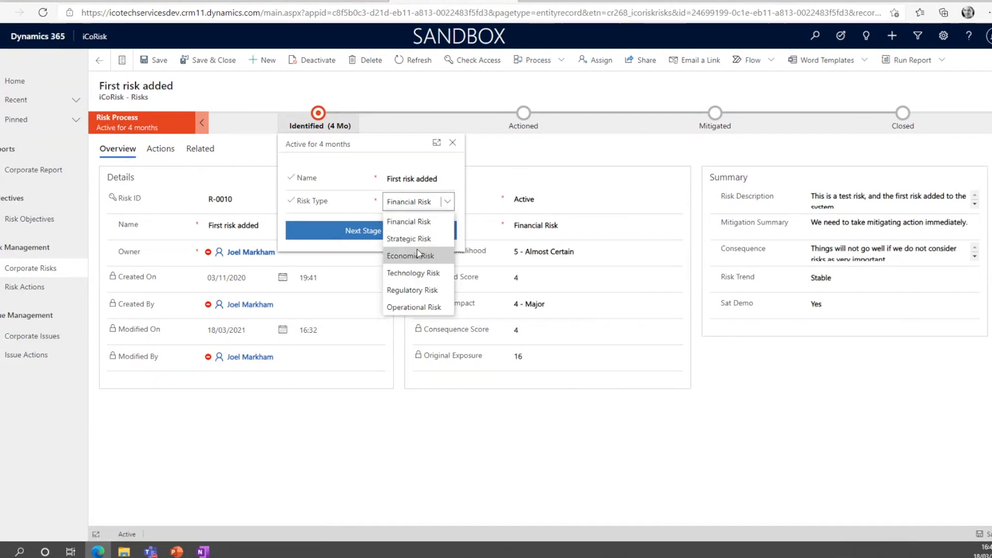
pyautogui.click(416, 265)
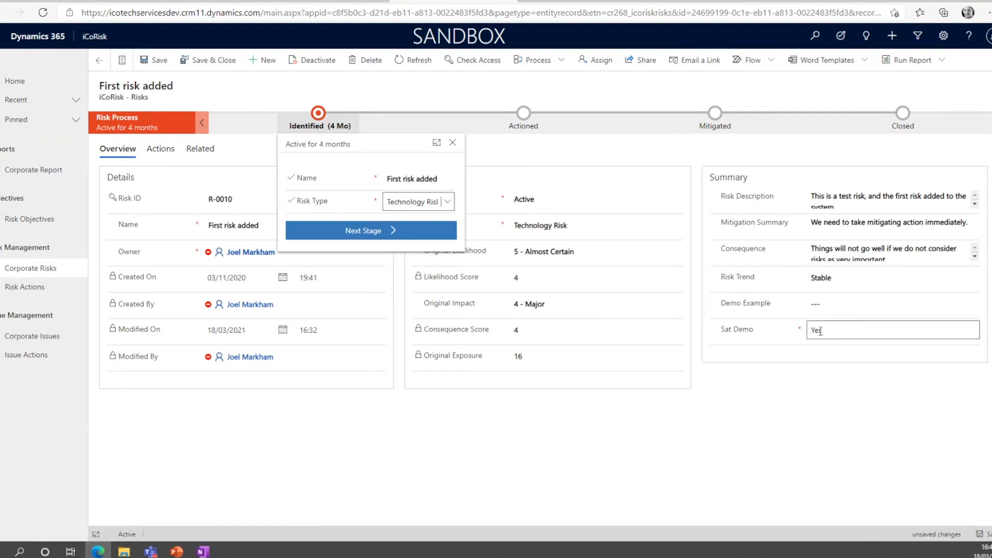
pyautogui.click(438, 204)
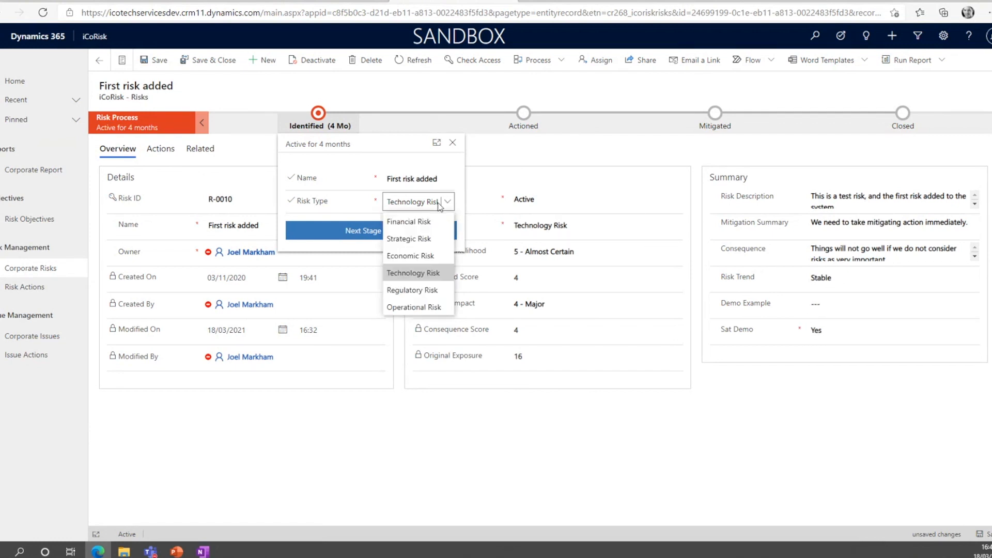
pyautogui.click(415, 304)
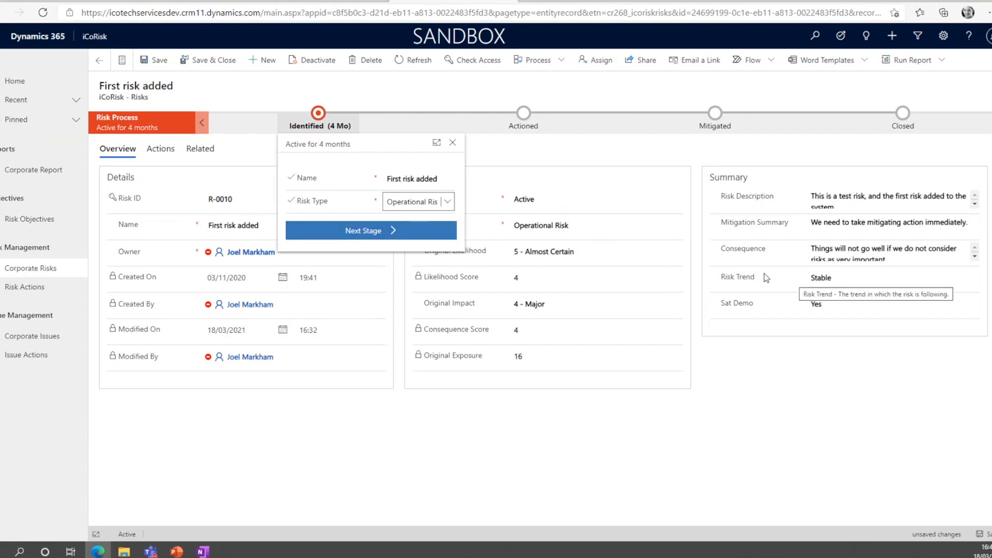
# Set the Risk Type in the Identified stage to Strategic Risk and save the record.
pyautogui.click(411, 210)
pyautogui.click(416, 247)
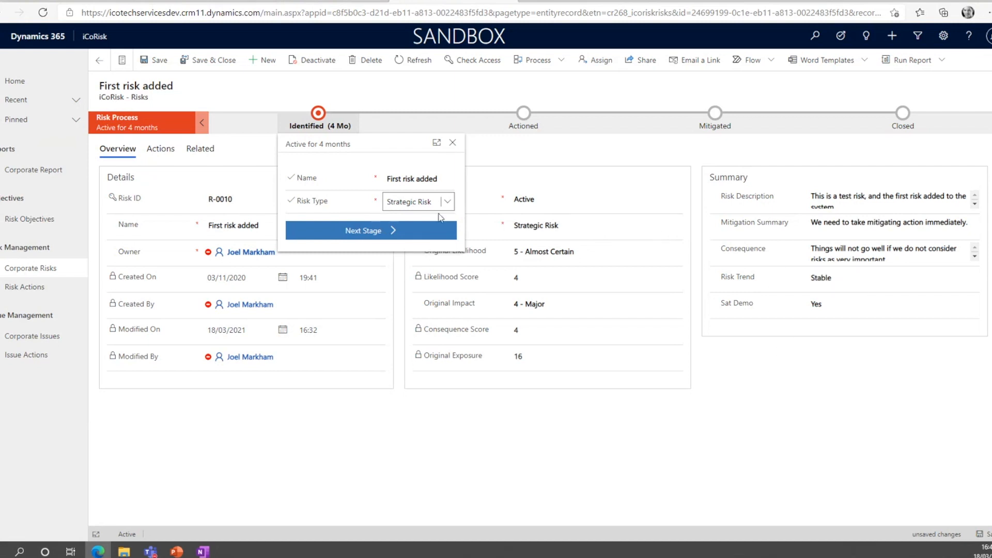
pyautogui.click(154, 61)
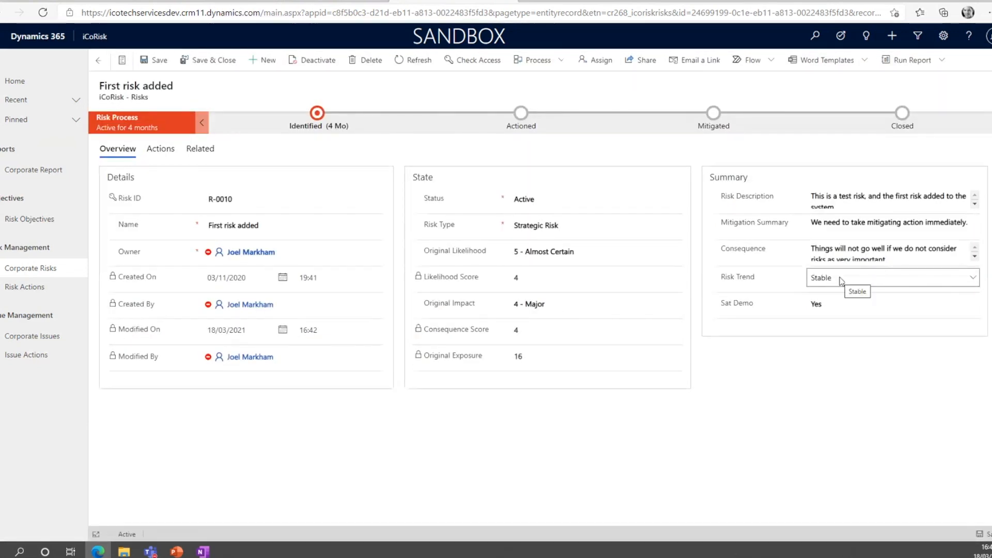
# Clear the record's Risk Trend in the Summary section by choosing the --Select-- option.
pyautogui.click(839, 280)
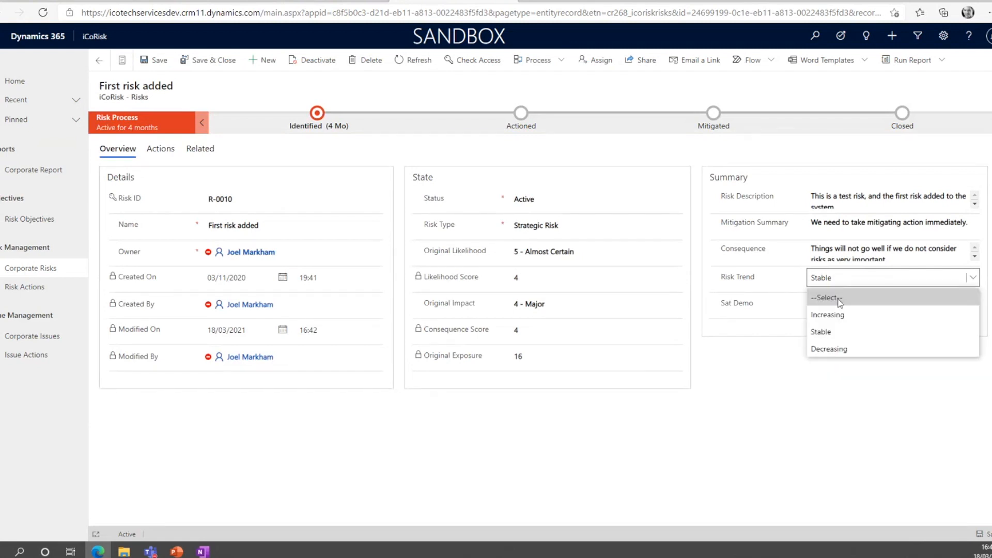
pyautogui.click(840, 303)
pyautogui.click(829, 286)
pyautogui.click(794, 310)
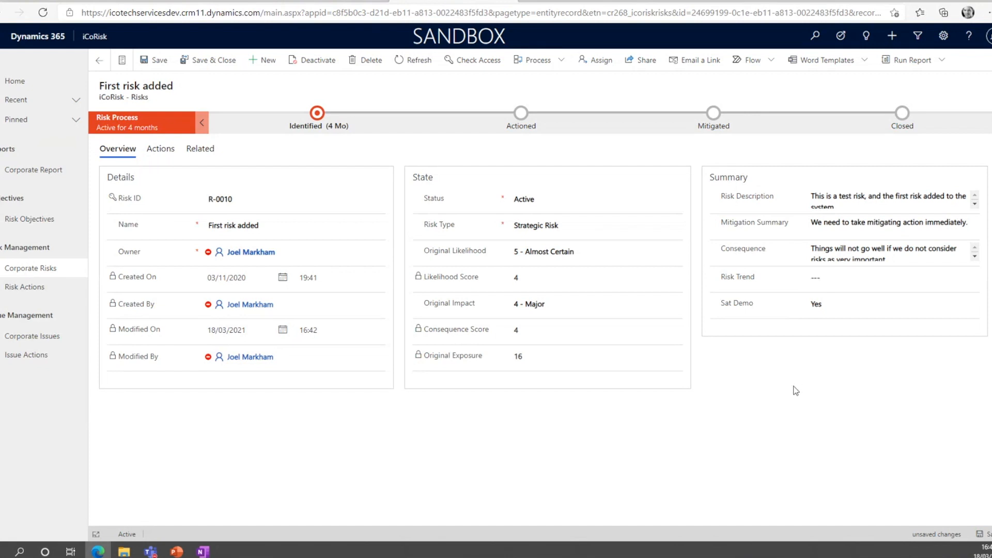
# Go back to the Risk Process designer and deactivate the process again.
pyautogui.click(340, 1)
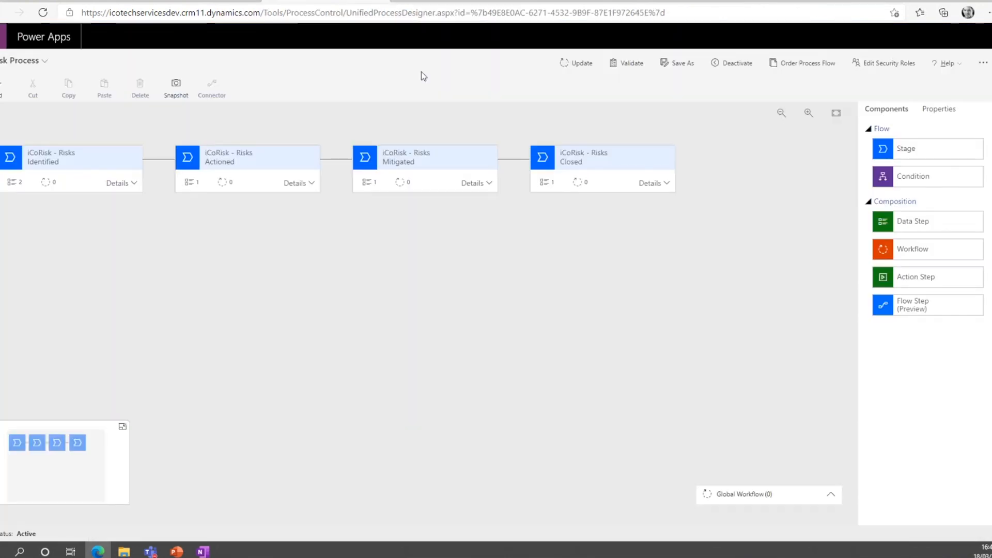
pyautogui.click(735, 65)
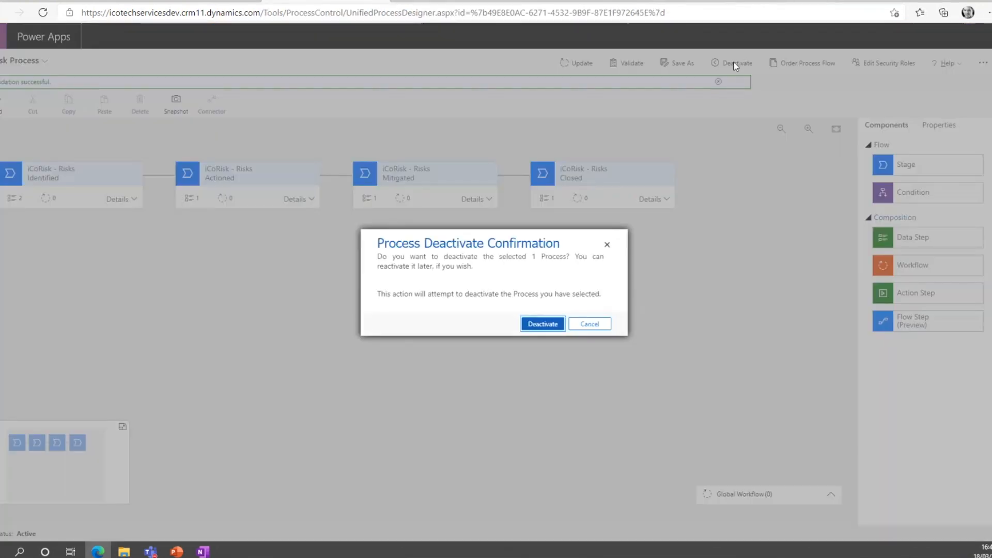
pyautogui.click(543, 326)
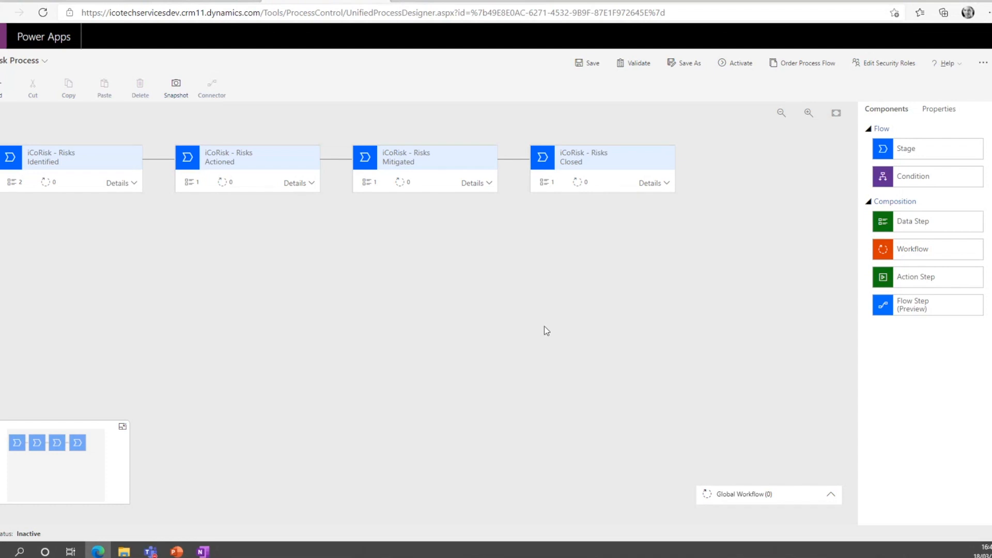
# Add a third data step to the Identified stage, below Risk Type, and enter Risk Trend as its step name.
pyautogui.click(133, 183)
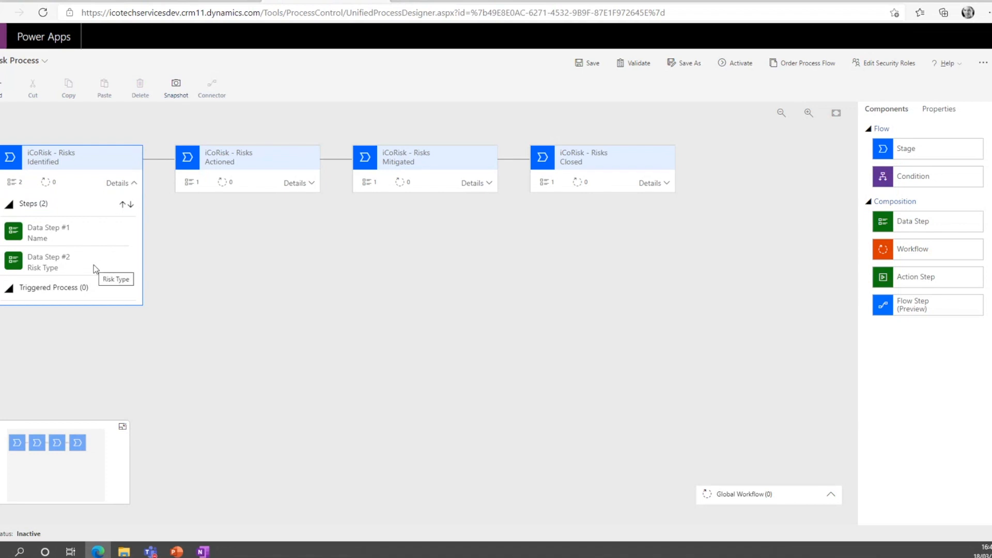
pyautogui.moveTo(914, 223); pyautogui.dragTo(63, 280)
pyautogui.click(922, 166)
pyautogui.tripleClick(922, 165)
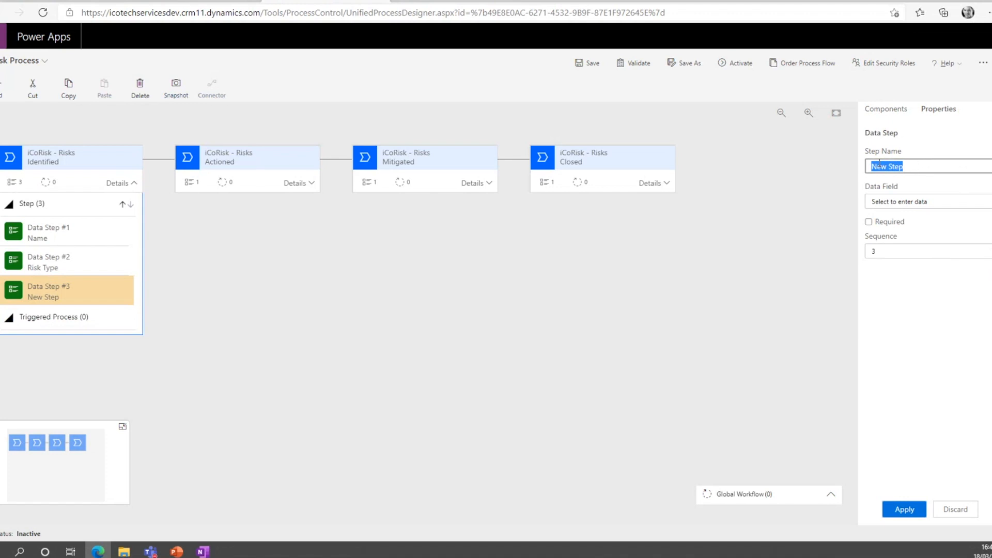
pyautogui.write('Risk Irend')
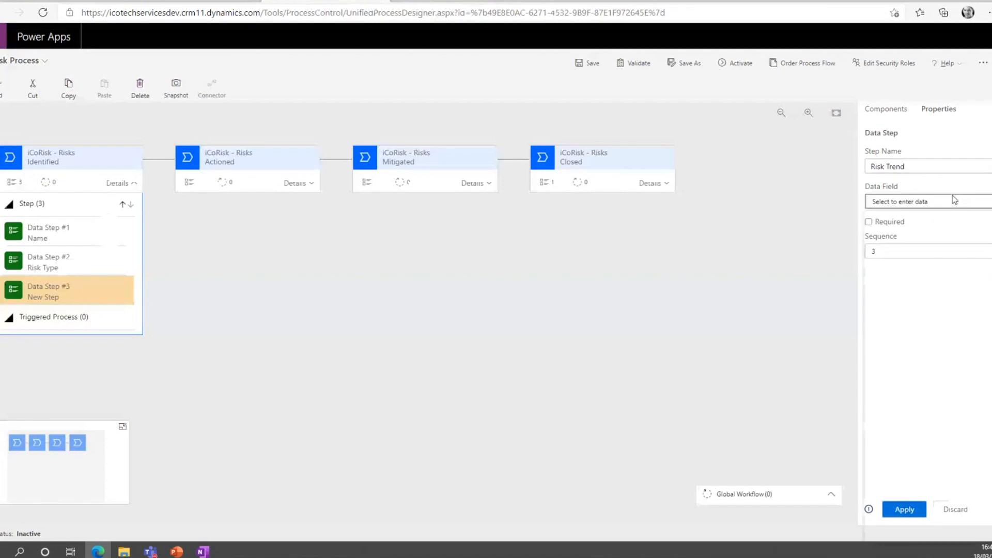
# Link the third data step to the Risk Trend field, make it required, keep sequence 3, and apply the properties.
pyautogui.click(954, 199)
pyautogui.scroll(-5, 922, 362)
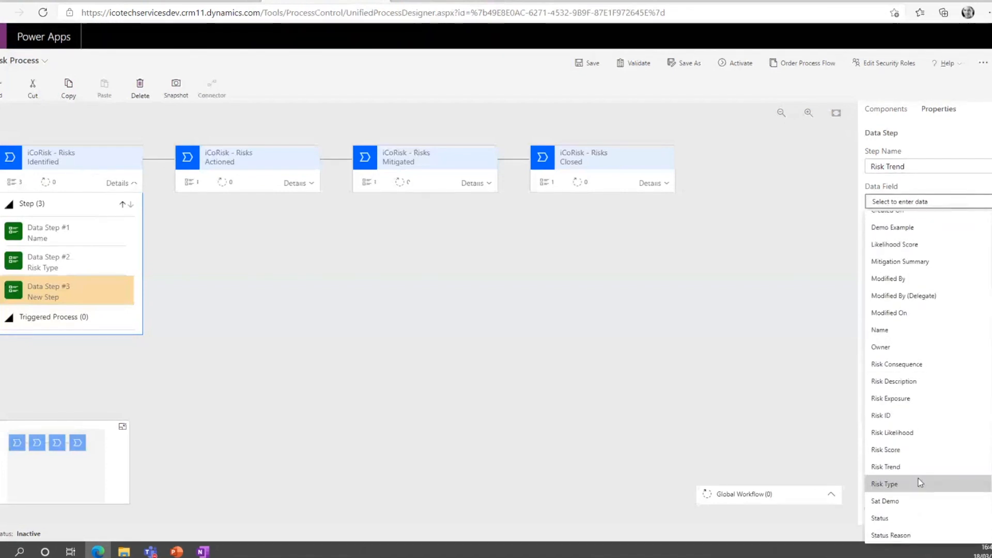
pyautogui.click(917, 467)
pyautogui.click(869, 222)
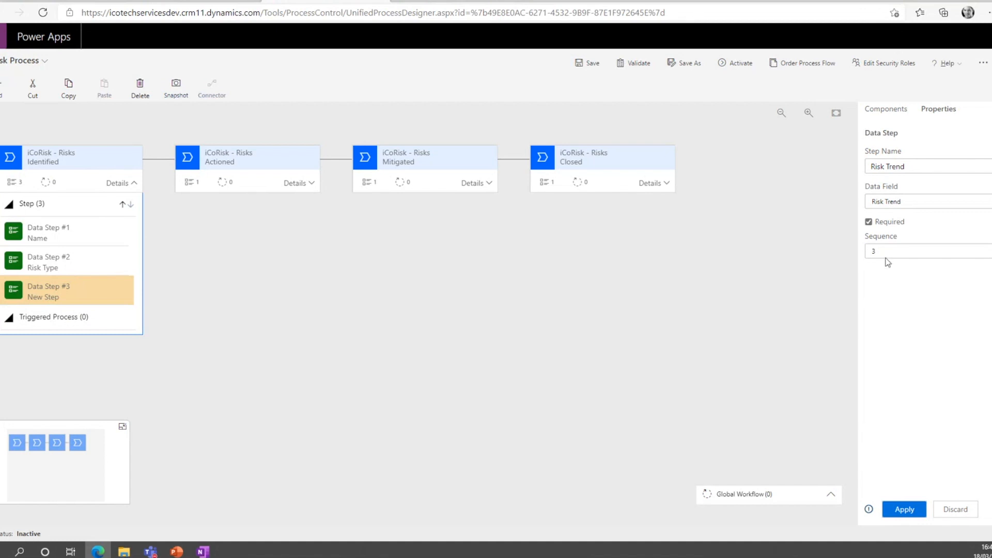
pyautogui.click(905, 252)
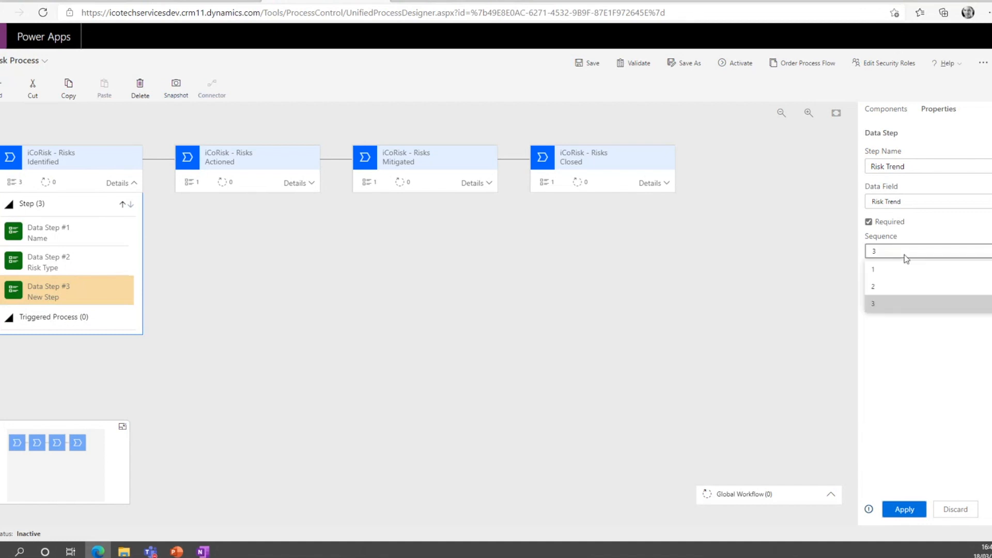
pyautogui.click(899, 302)
pyautogui.click(901, 510)
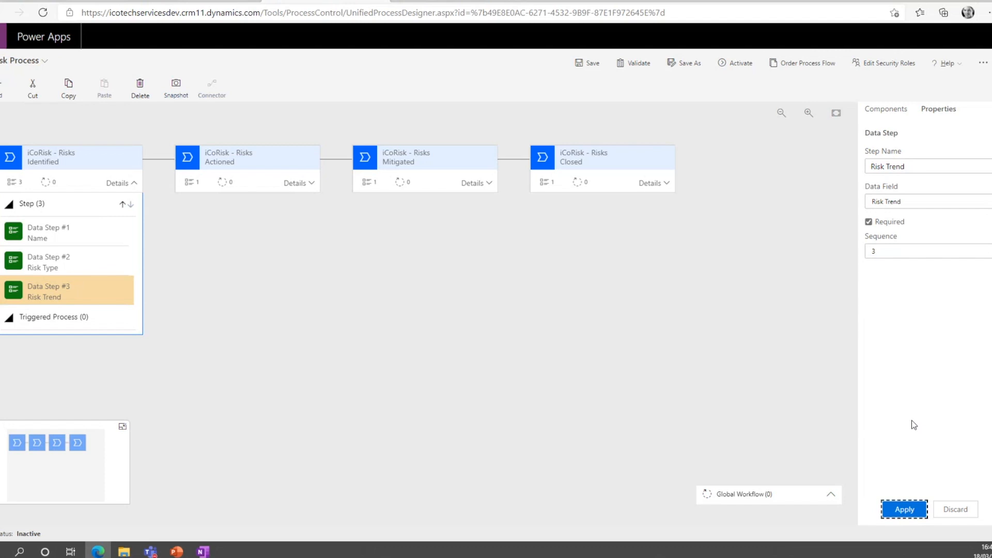
# Save and validate the updated Risk Process, and activate it again.
pyautogui.click(579, 66)
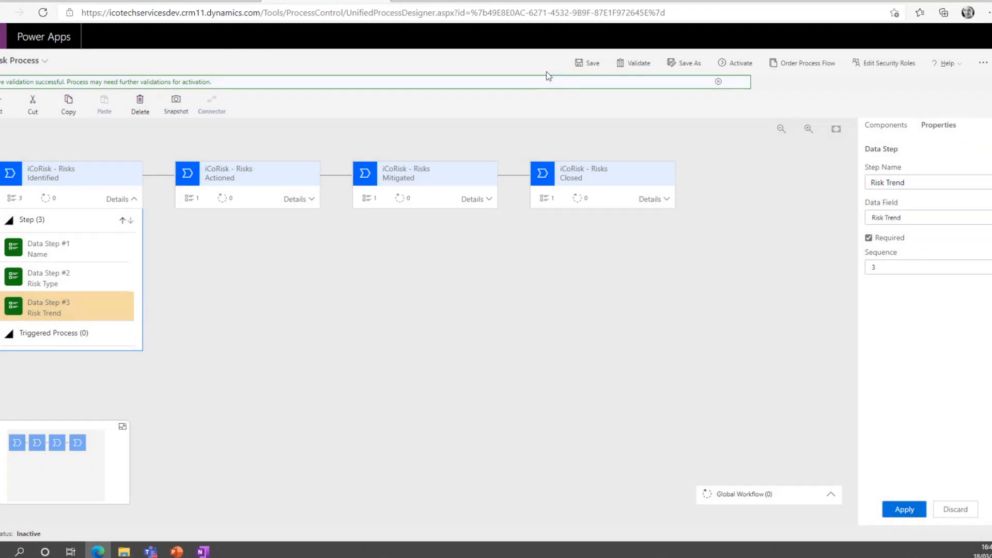
pyautogui.click(634, 63)
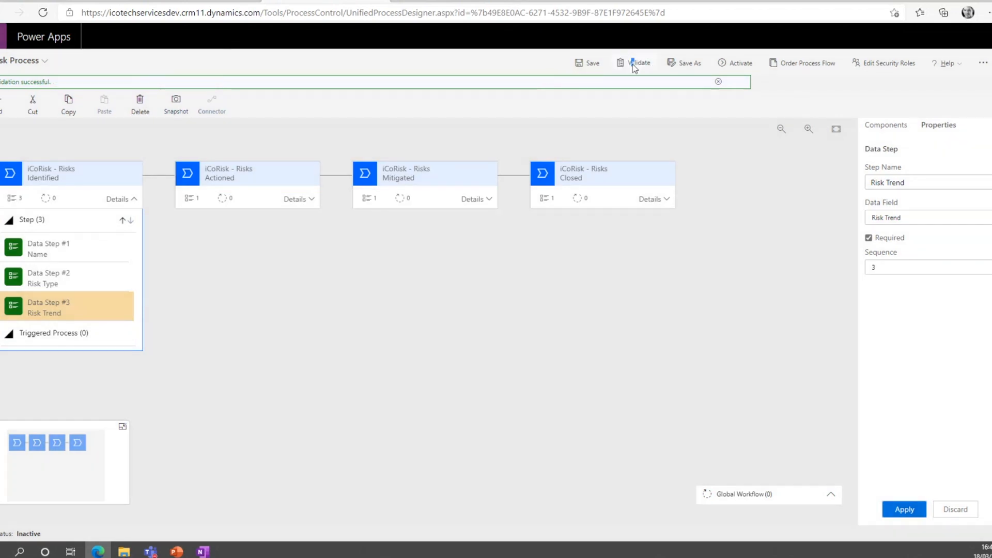
pyautogui.click(736, 65)
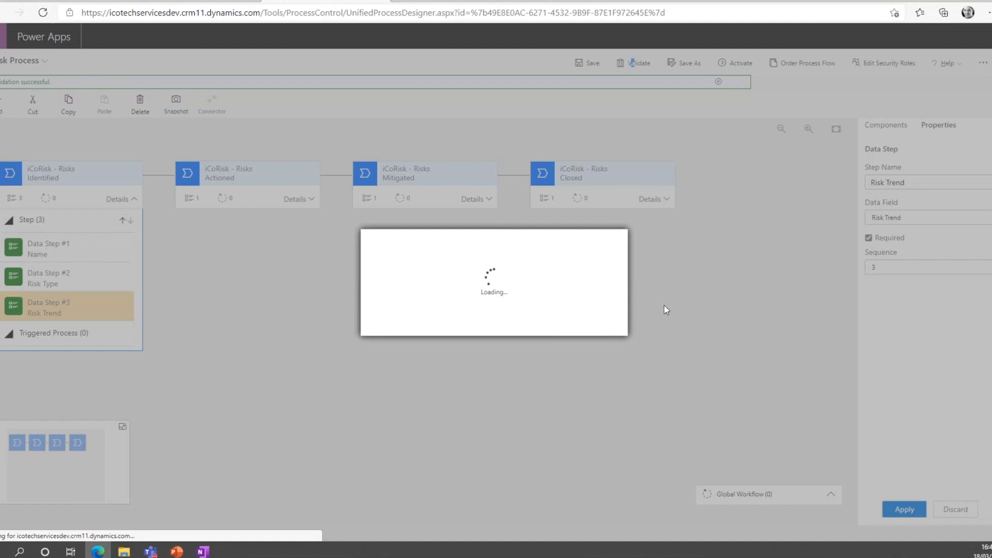
pyautogui.click(542, 324)
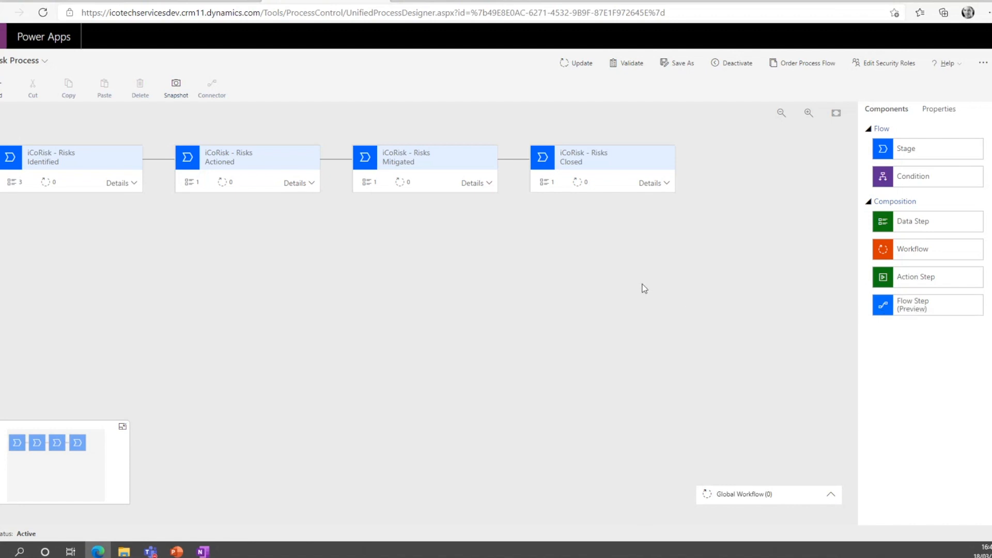
# Return to the iCoRisk app, reload the Corporate Risks list, and reopen the "First risk added" record.
pyautogui.click(435, 4)
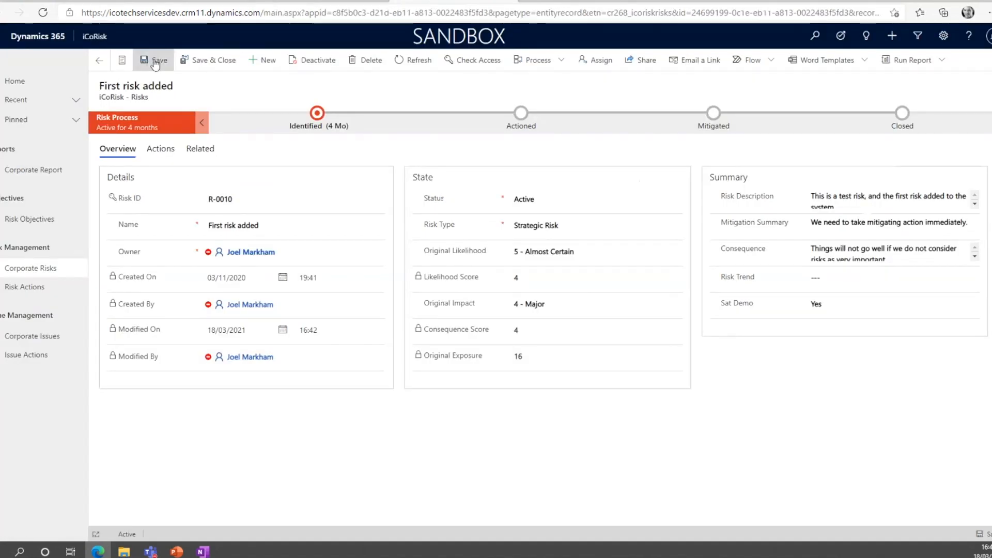
pyautogui.click(31, 268)
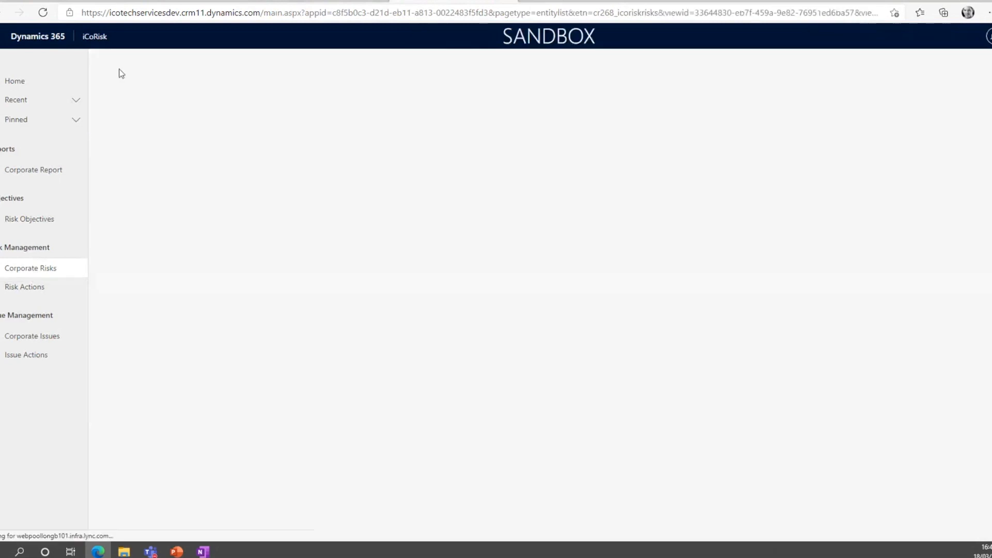
pyautogui.click(43, 13)
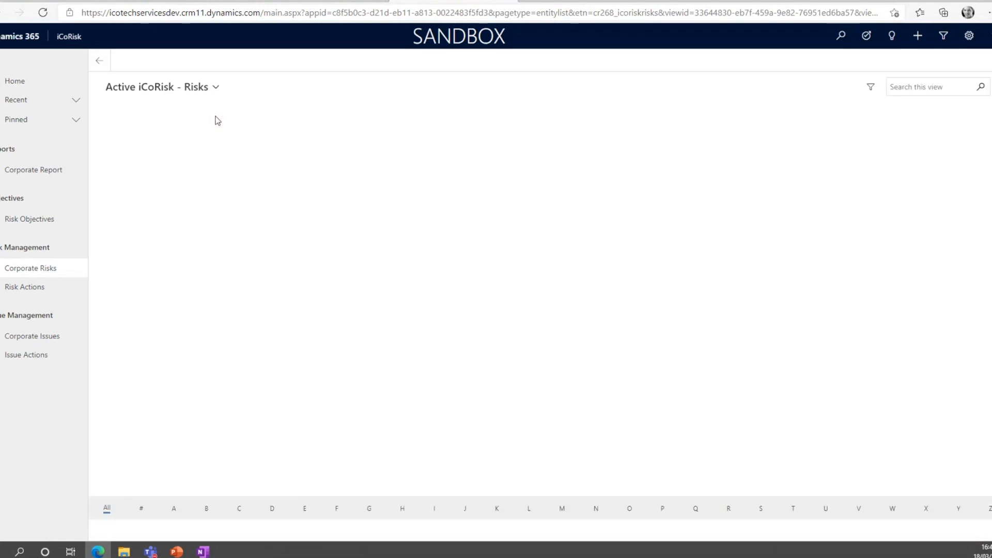
pyautogui.click(201, 129)
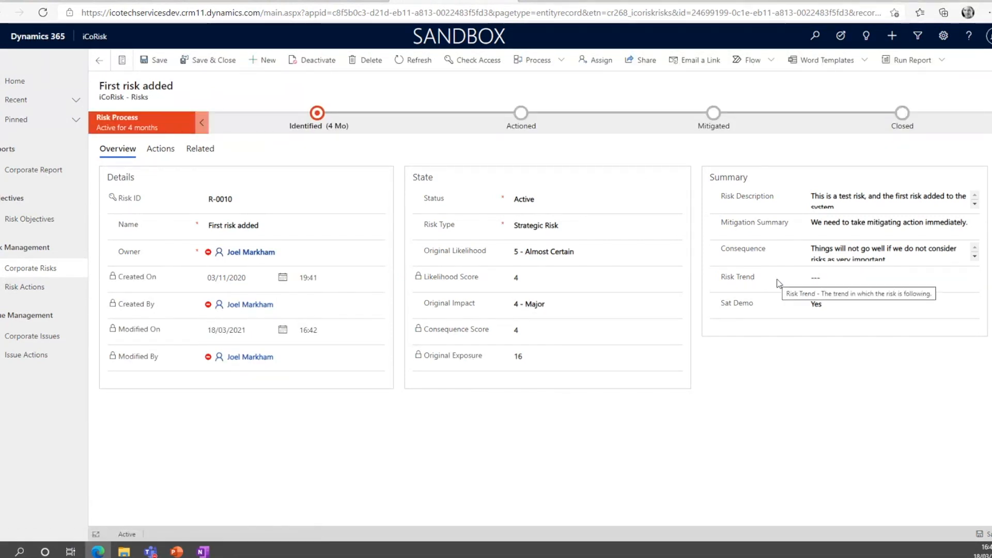
# Try advancing from the Identified stage without a Risk Trend, then set it to Increasing and move the record to the Actioned stage.
pyautogui.click(319, 120)
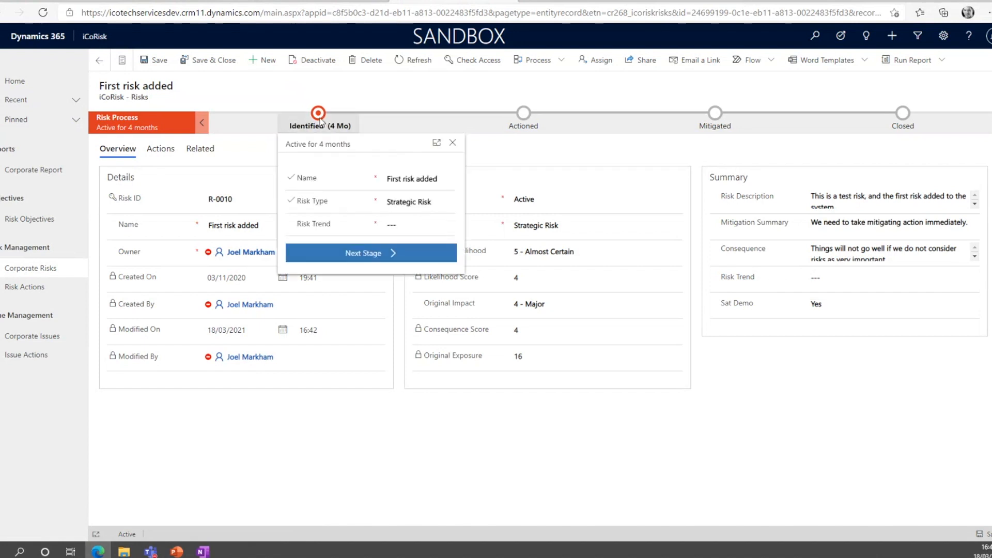
pyautogui.click(357, 255)
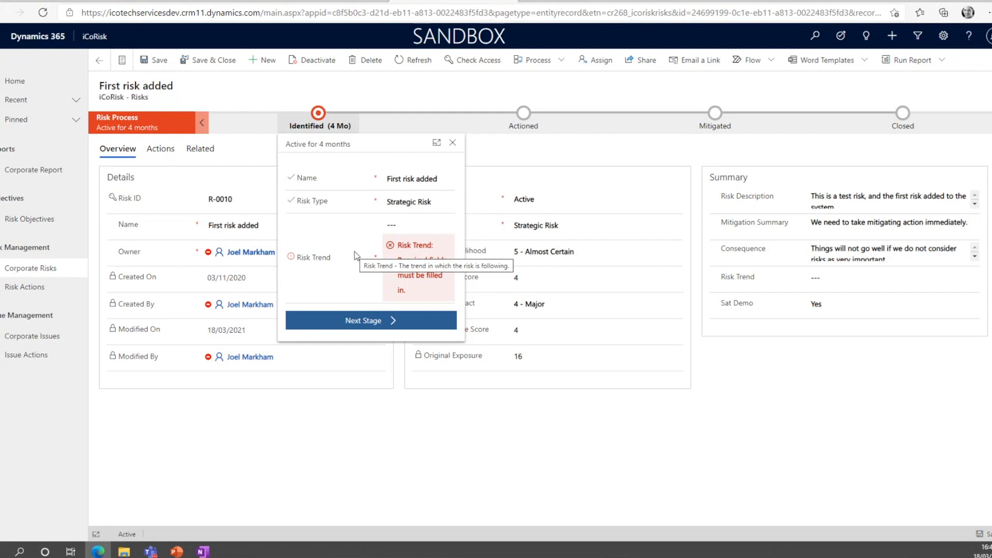
pyautogui.click(392, 227)
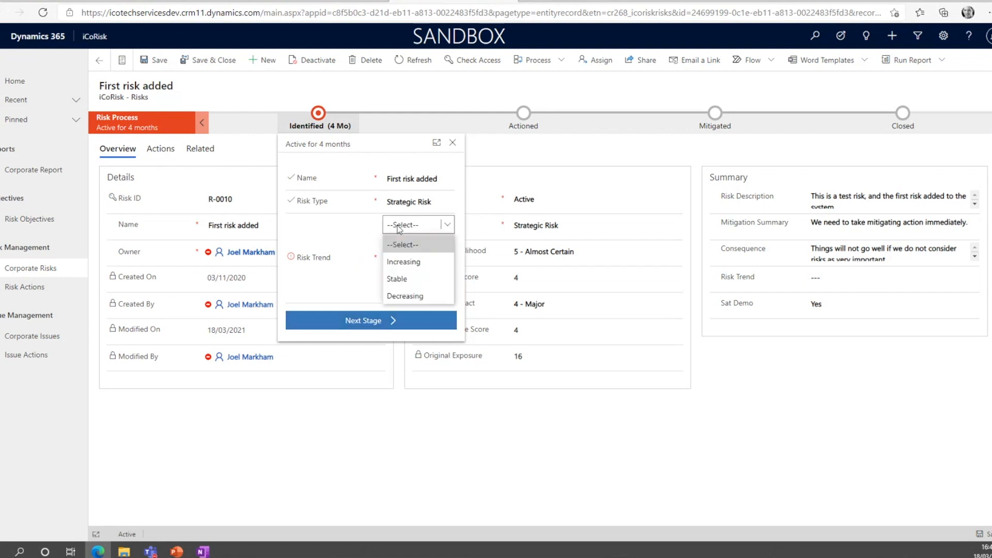
pyautogui.click(403, 262)
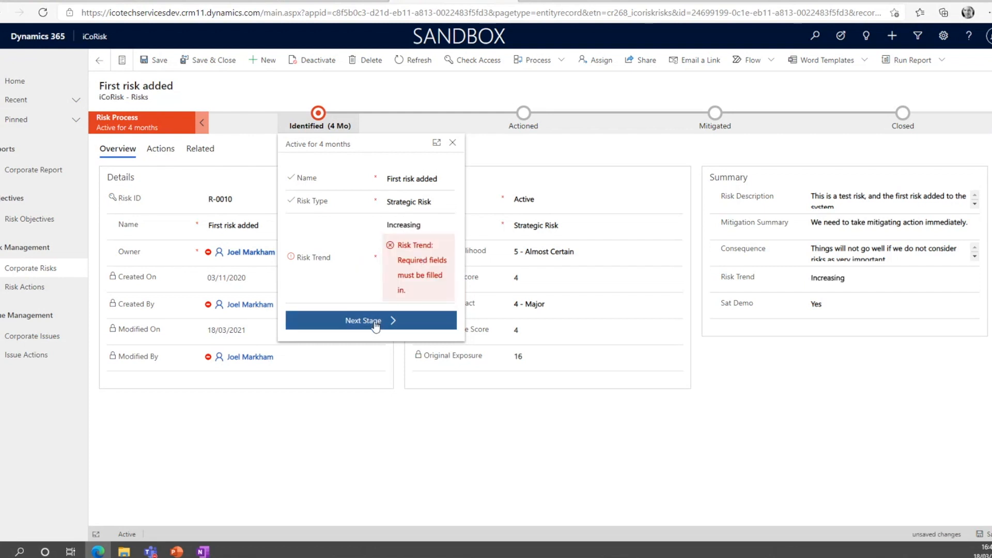
pyautogui.click(376, 323)
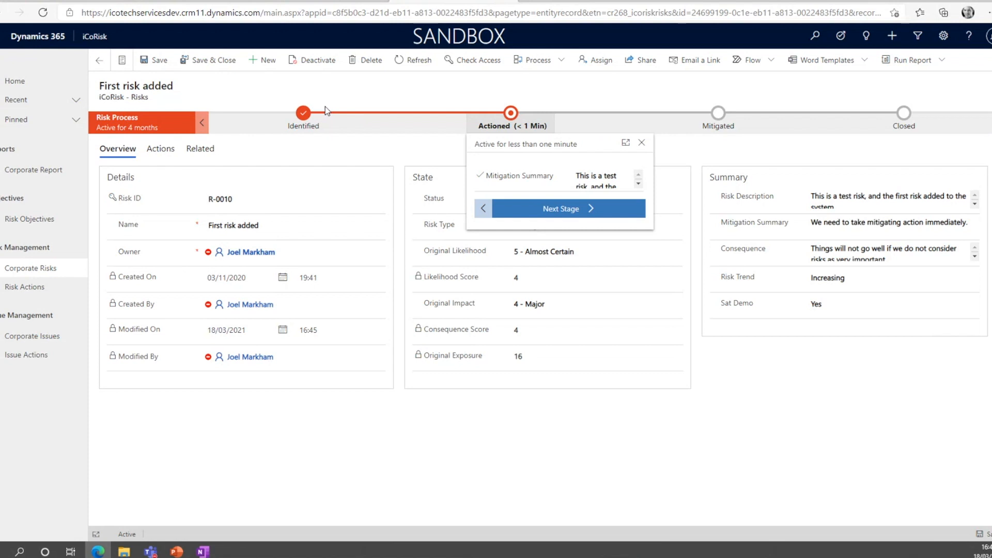
# Change the Risk Type in the State section to Technology Risk and check the value in the Identified stage.
pyautogui.click(829, 361)
pyautogui.click(520, 226)
pyautogui.click(572, 296)
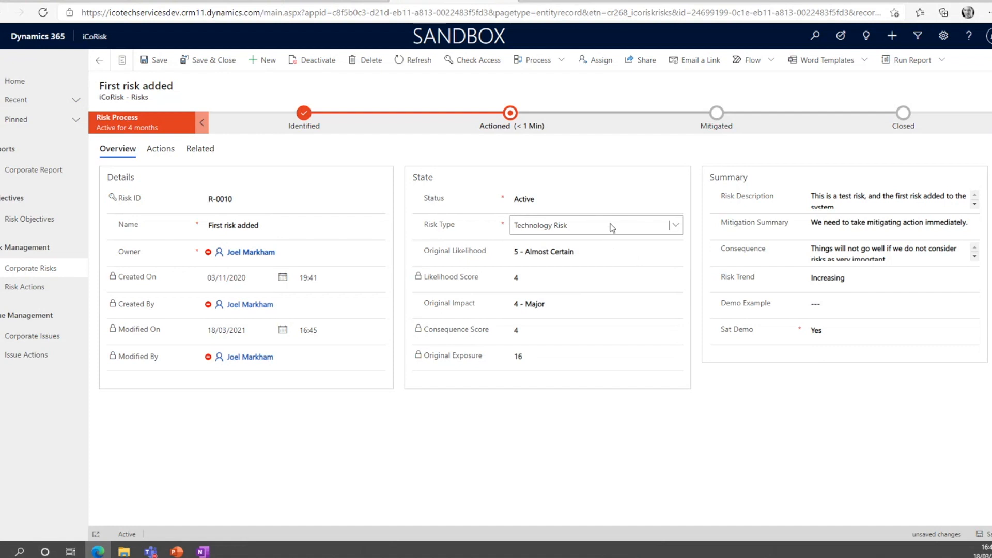
pyautogui.click(307, 118)
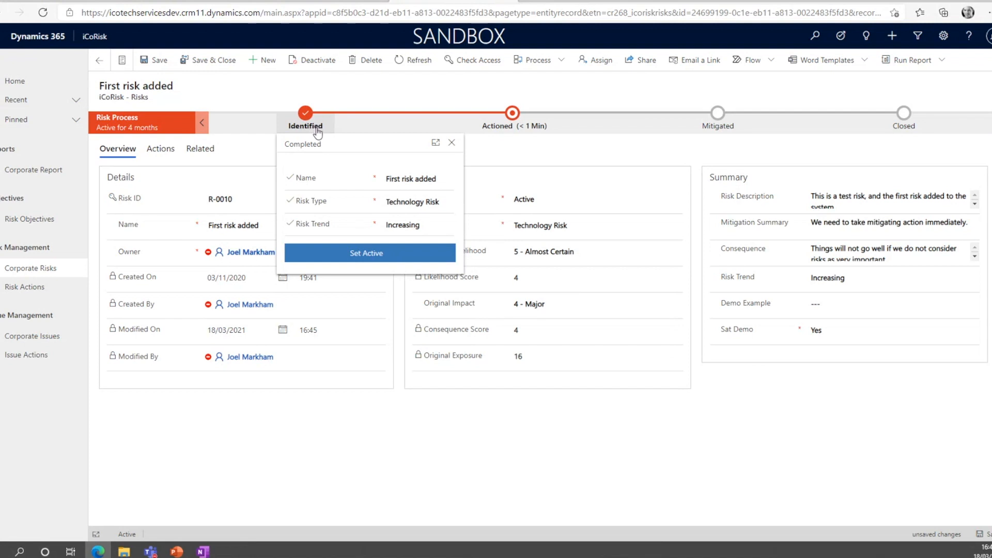
pyautogui.click(556, 161)
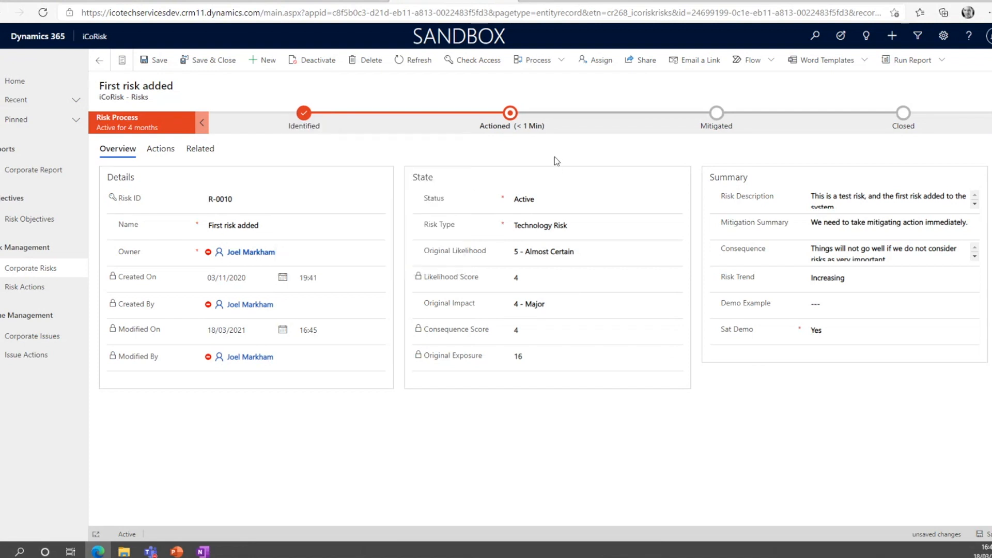